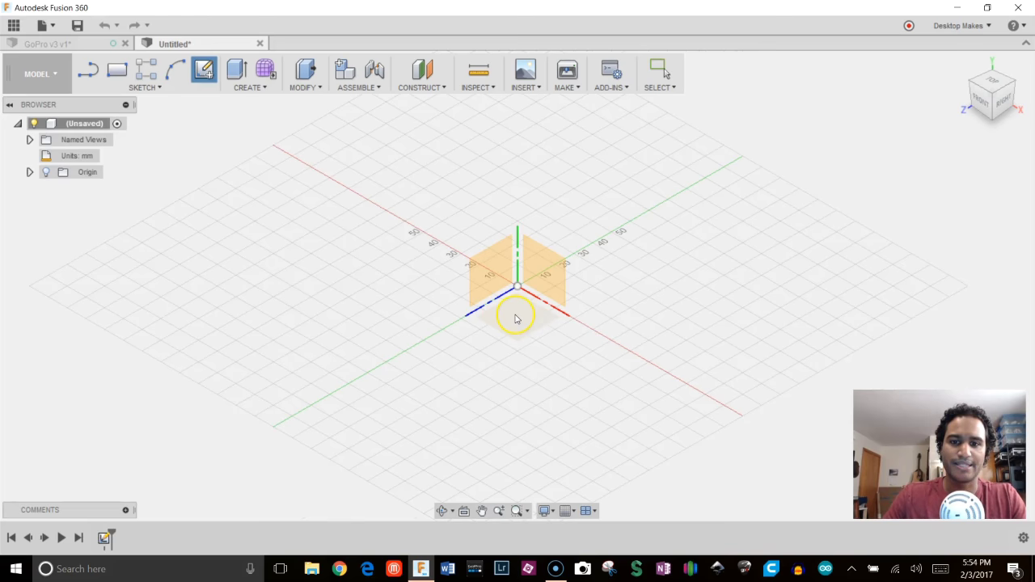
Sketch a 40 × 15 mm center rectangle on the horizontal plane, centred on the origin, and finish the sketch
left_click(151, 87)
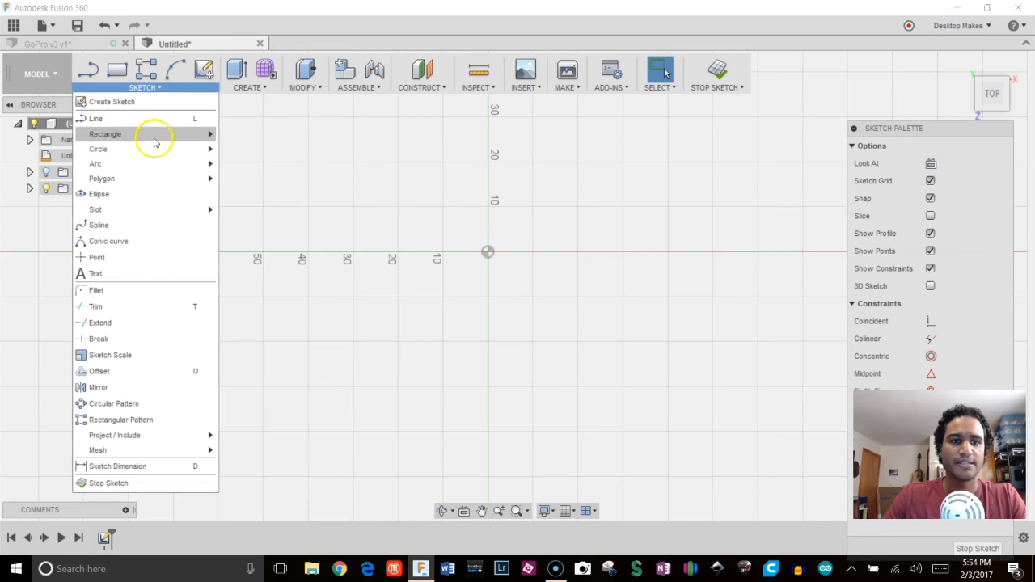
mouse_move(203, 133)
left_click(253, 175)
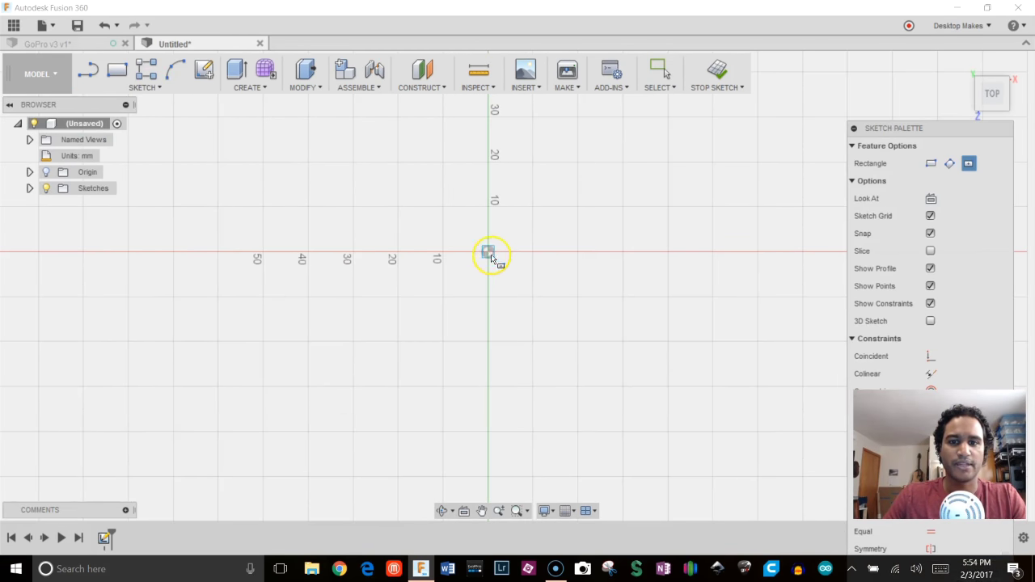
left_click(488, 252)
type("40")
key("Tab")
type("15")
key("Return")
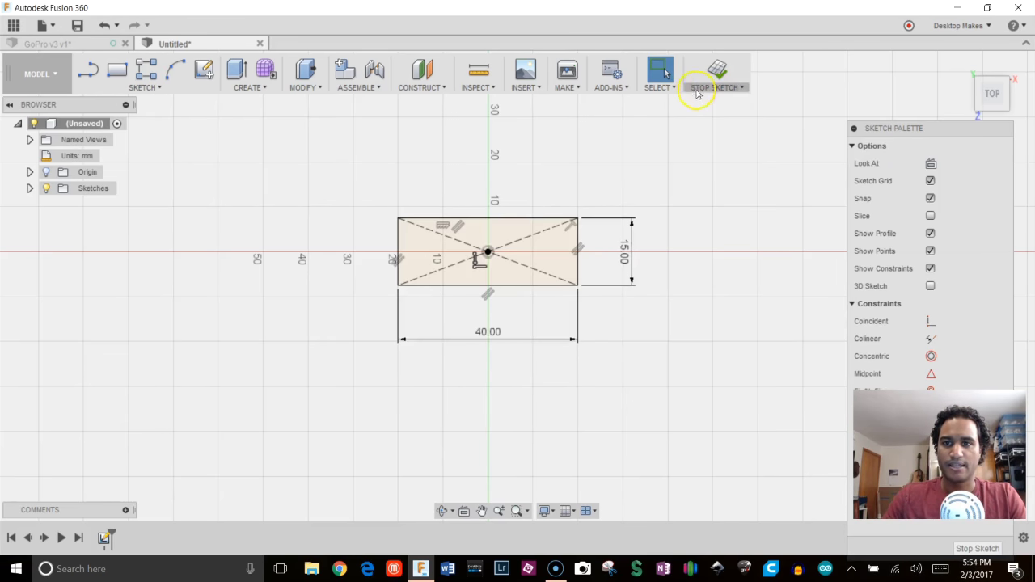
left_click(715, 84)
Extrude the rectangle profile 22 mm upward as a new body
key("e")
left_click(518, 277)
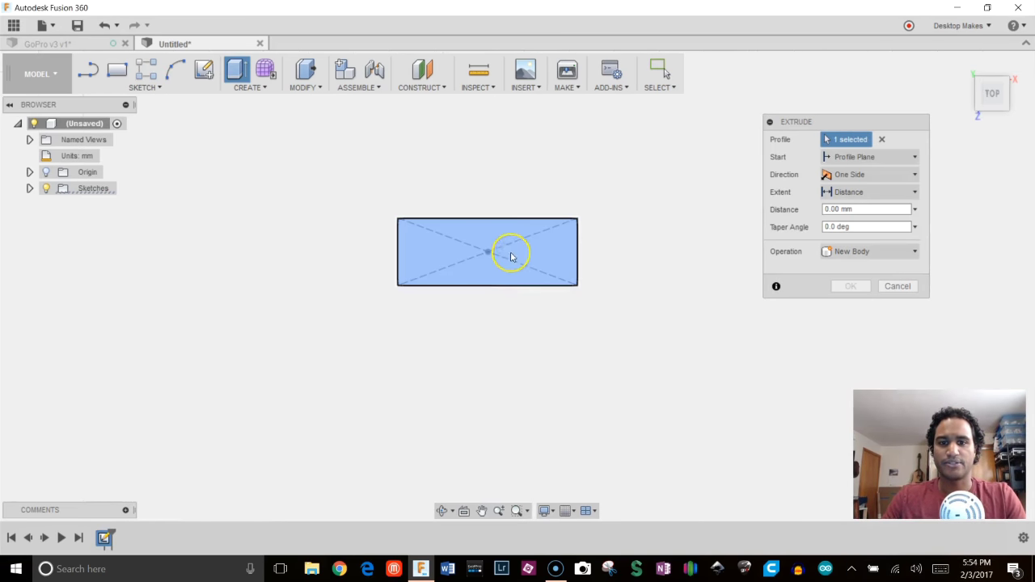
type("22")
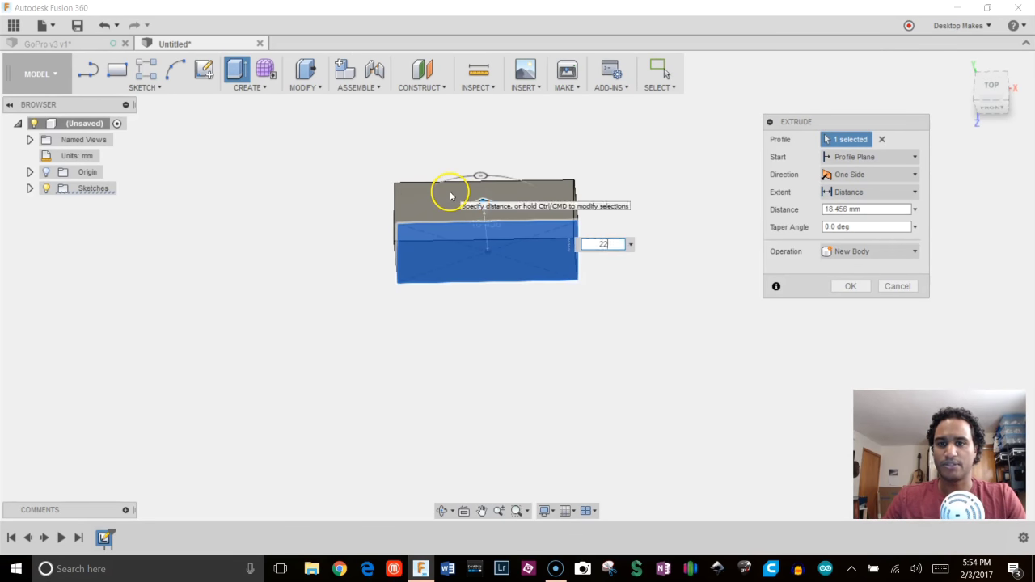
key("Return")
Apply the Paint - Enamel Glossy (Yellow) appearance to only the right end face of the block
middle_click_drag(460, 194, 610, 283, "shift")
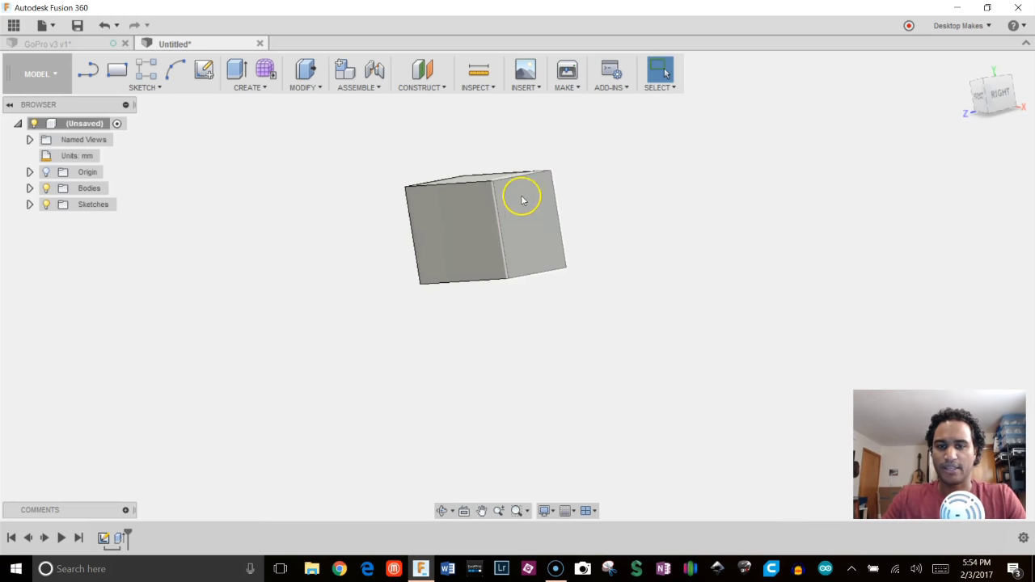
middle_click_drag(610, 266, 577, 255, "shift")
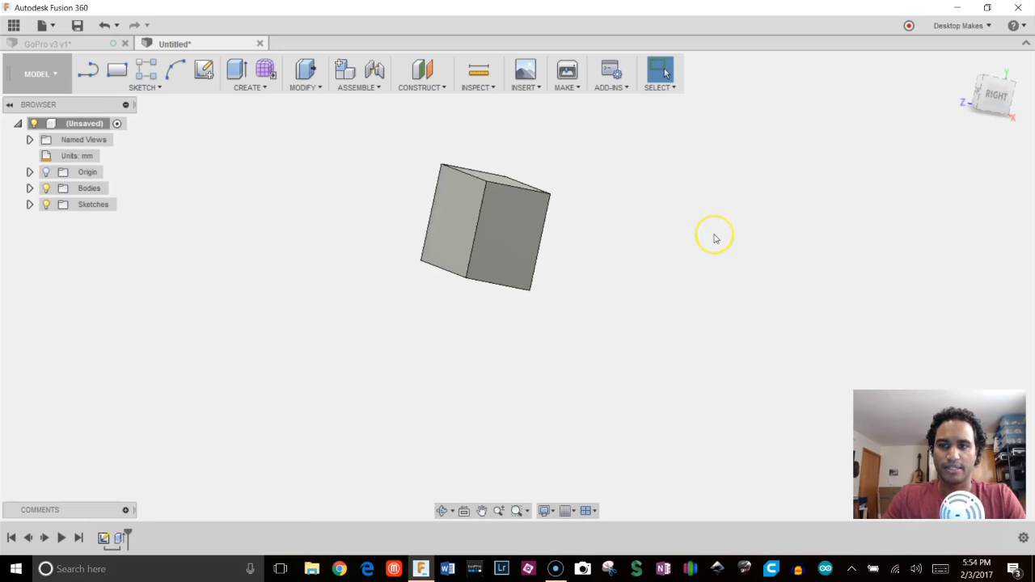
key("a")
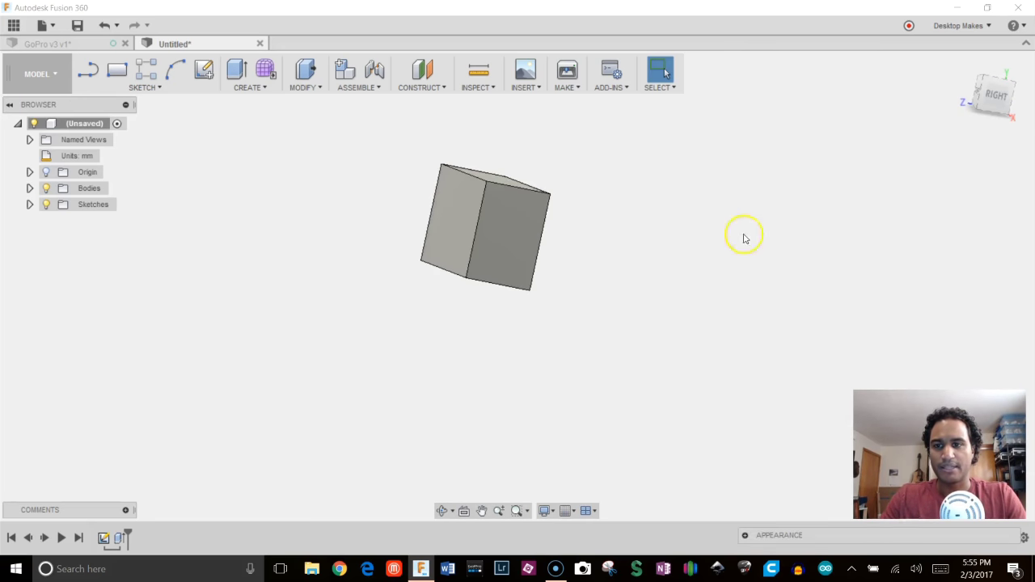
left_click_drag(816, 533, 711, 121)
left_click(704, 120)
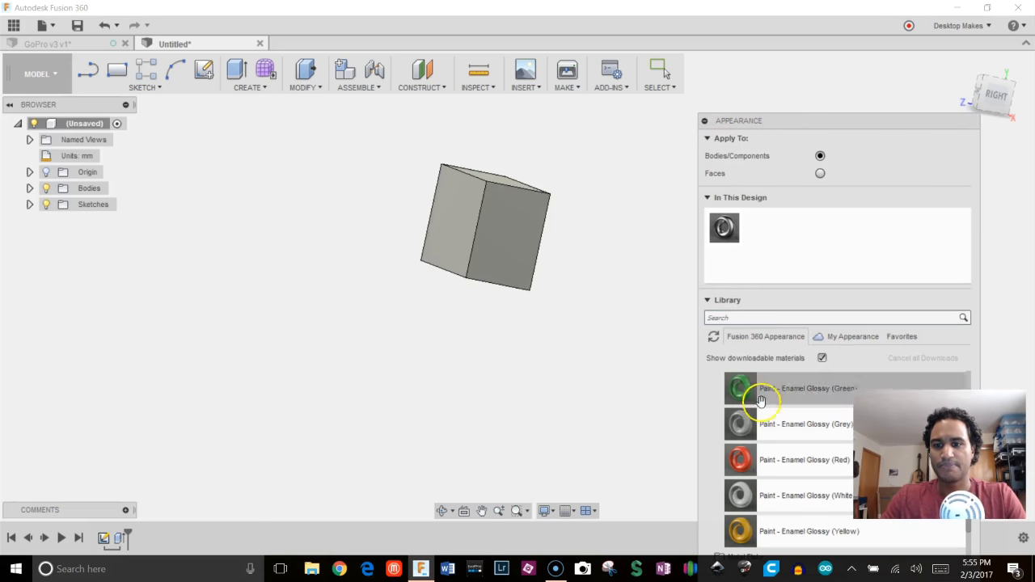
scroll(736, 396, "up", 2)
left_click(710, 441)
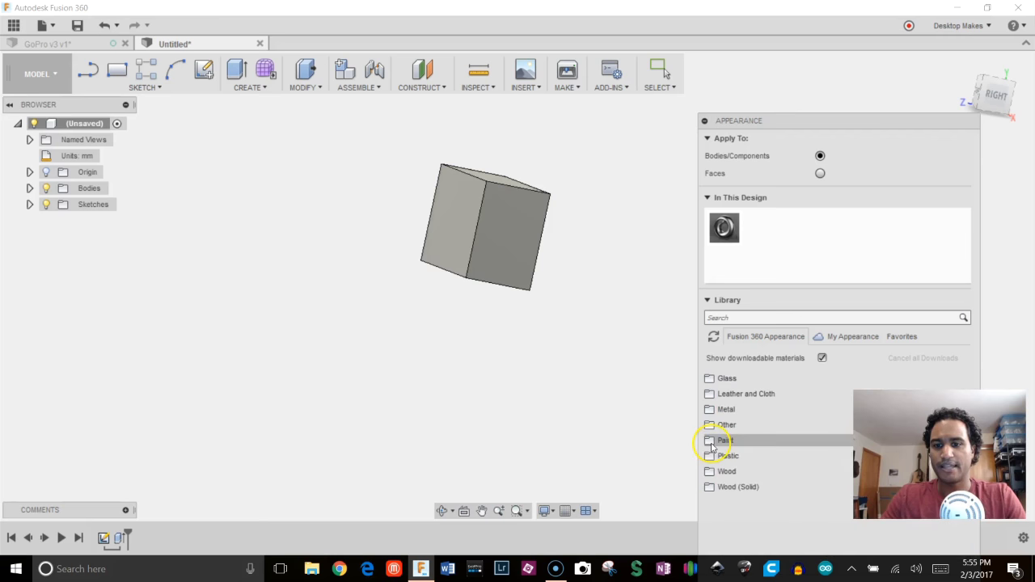
left_click(712, 441)
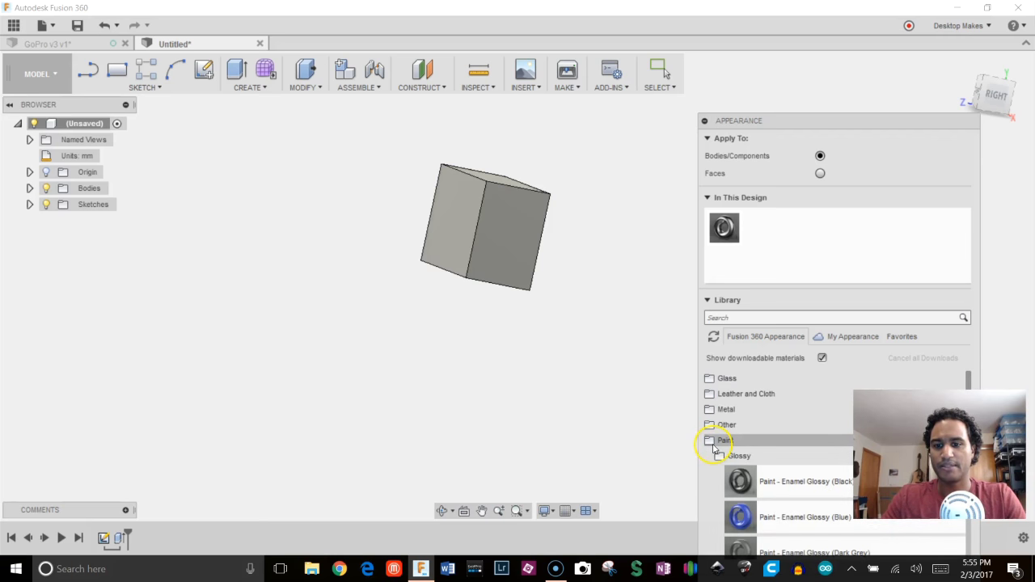
scroll(764, 502, "down", 5)
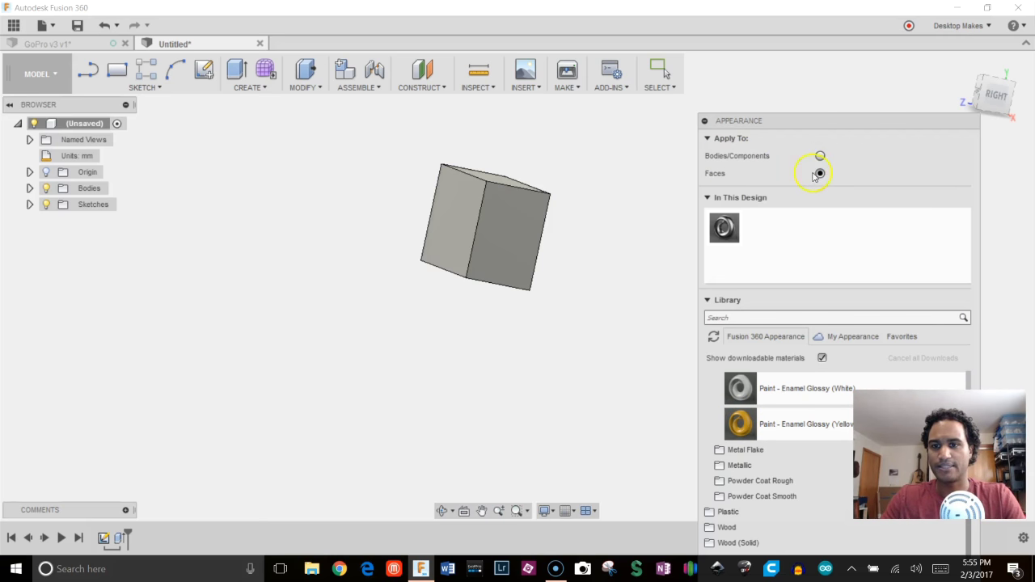
left_click_drag(739, 424, 530, 236)
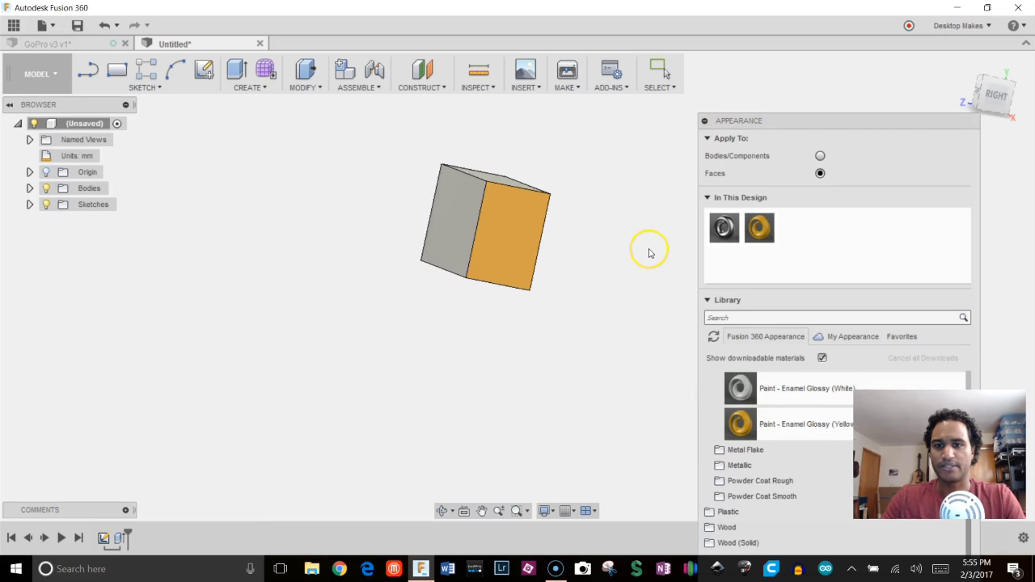
key("Escape")
Start Move/Copy on the block's long front face and set the move type to Free Move
mouse_move(693, 257)
middle_mouse_down("shift")
mouse_move(593, 203)
mouse_move(651, 127)
mouse_move(603, 273)
mouse_move(522, 250)
mouse_move(589, 248)
mouse_move(561, 277)
mouse_move(687, 270)
middle_mouse_up("shift")
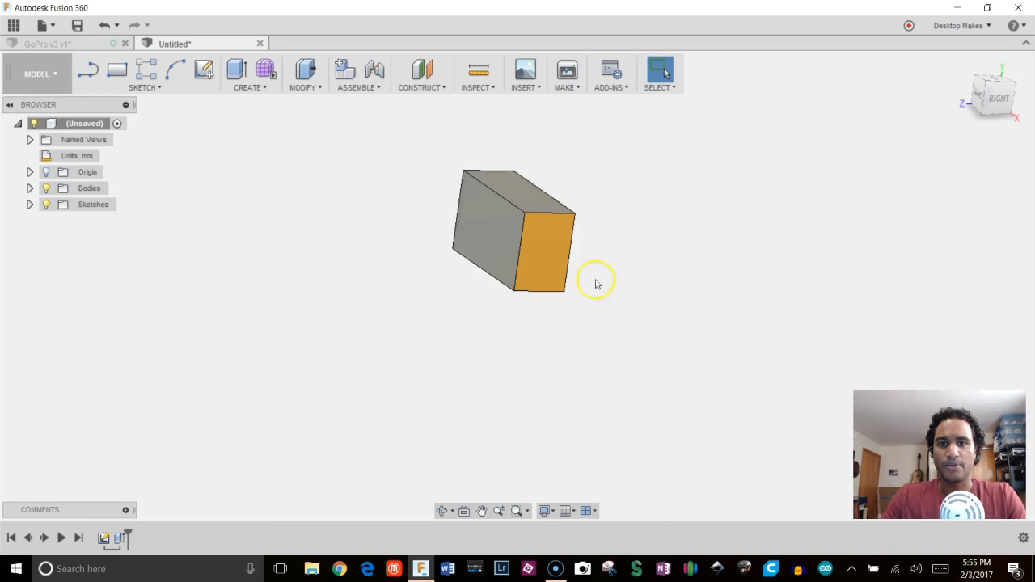
right_click(494, 230)
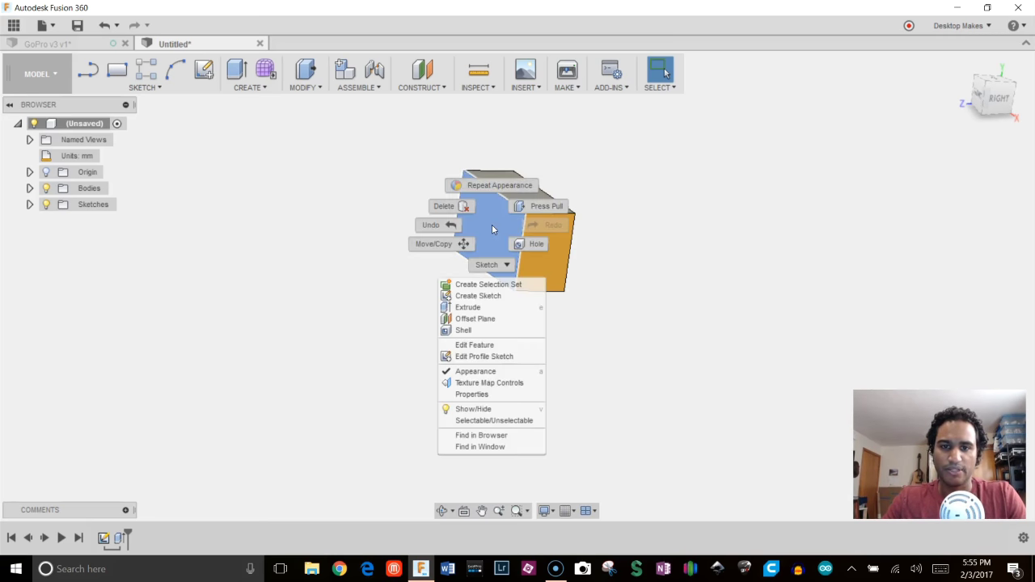
left_click(436, 243)
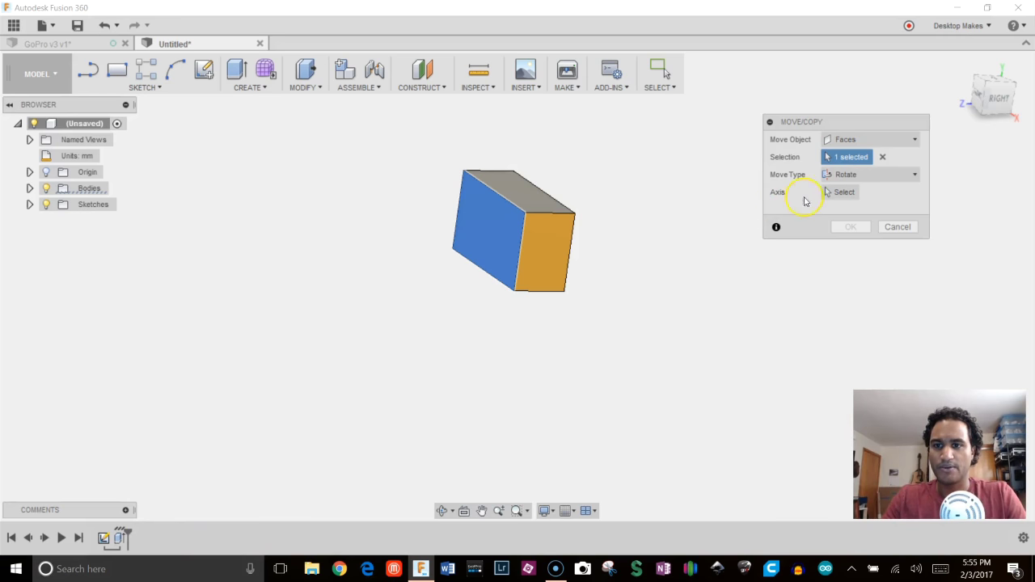
left_click(844, 141)
left_click(844, 140)
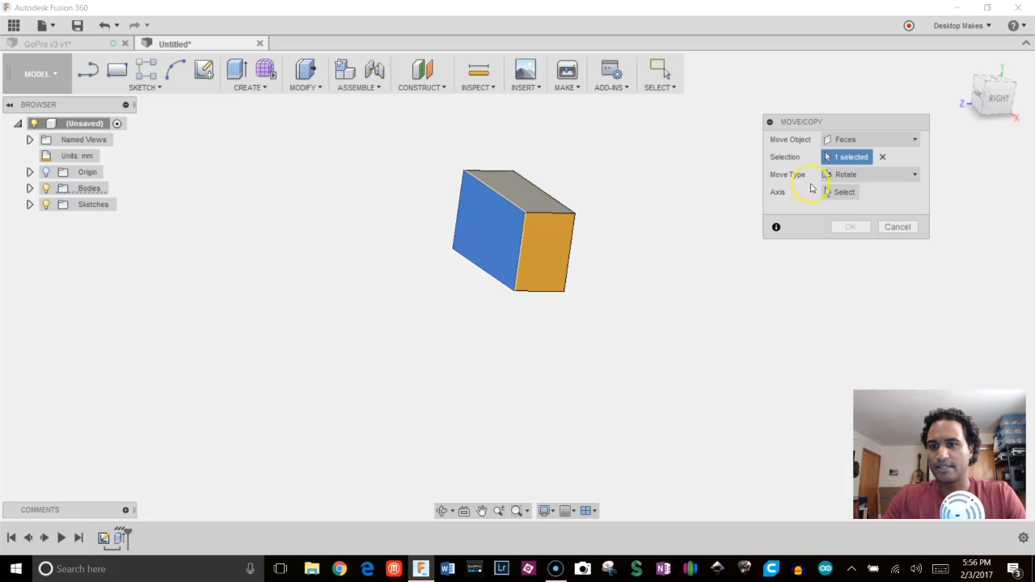
left_click(843, 174)
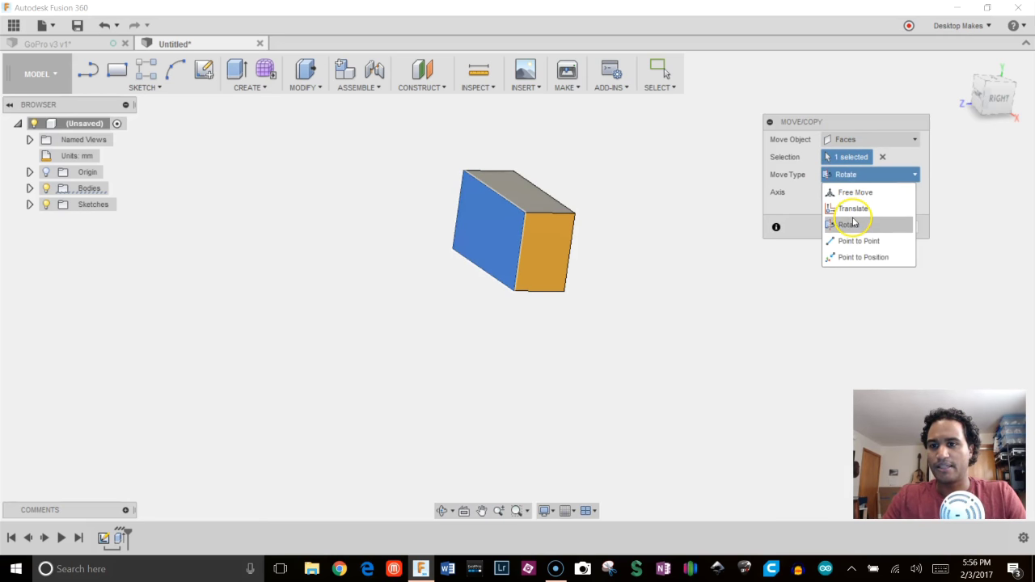
left_click(848, 193)
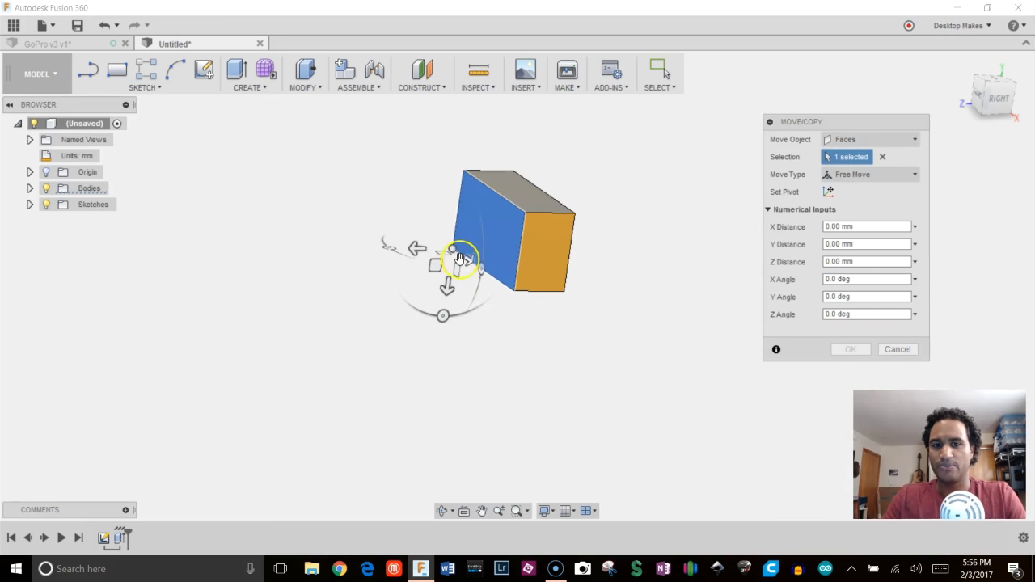
middle_click_drag(483, 236, 432, 299, "shift")
scroll(435, 287, "up", 3)
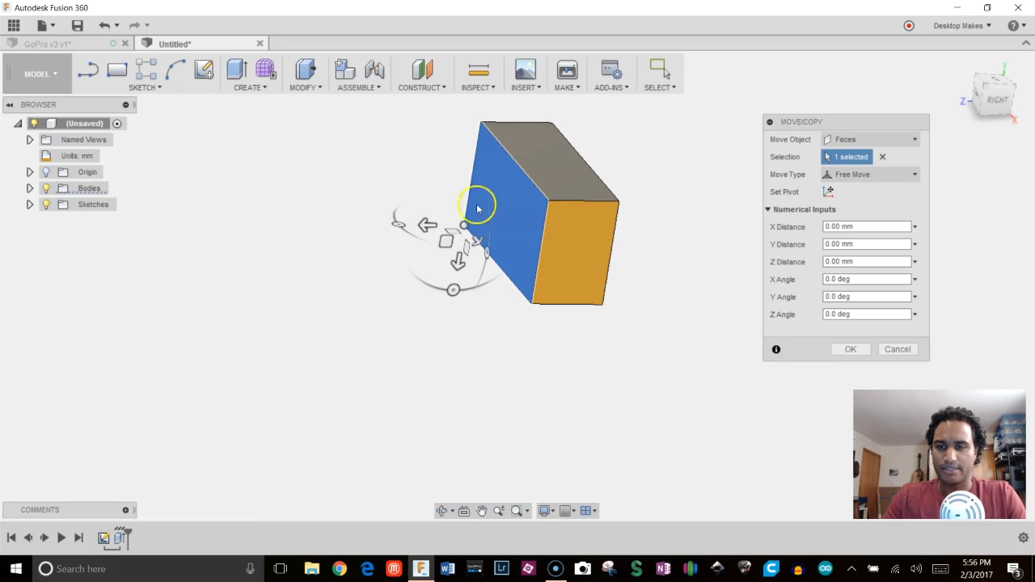
Change the move type to Rotate and rotate the front face -60 degrees about its bottom edge
left_click(841, 174)
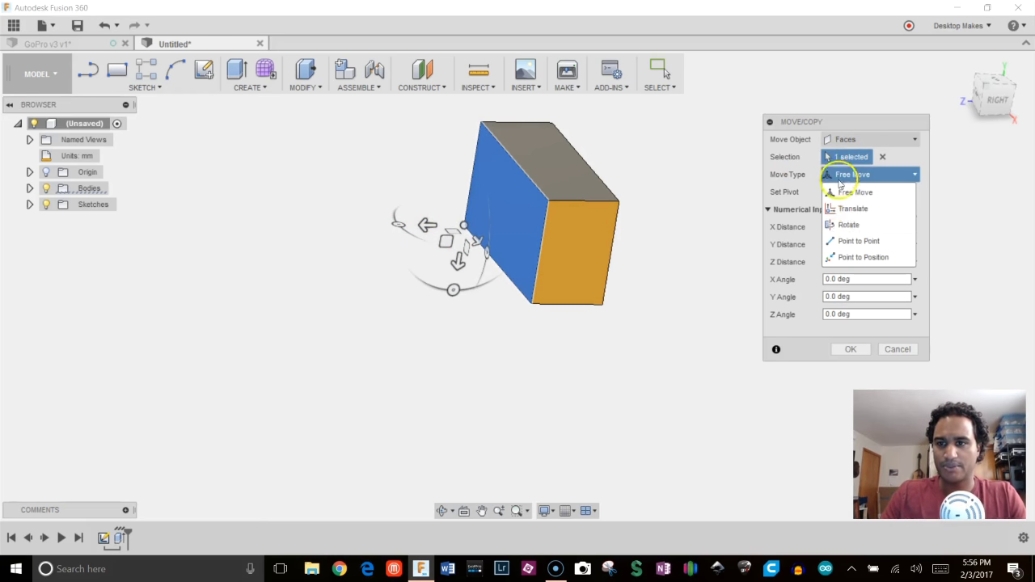
left_click(850, 226)
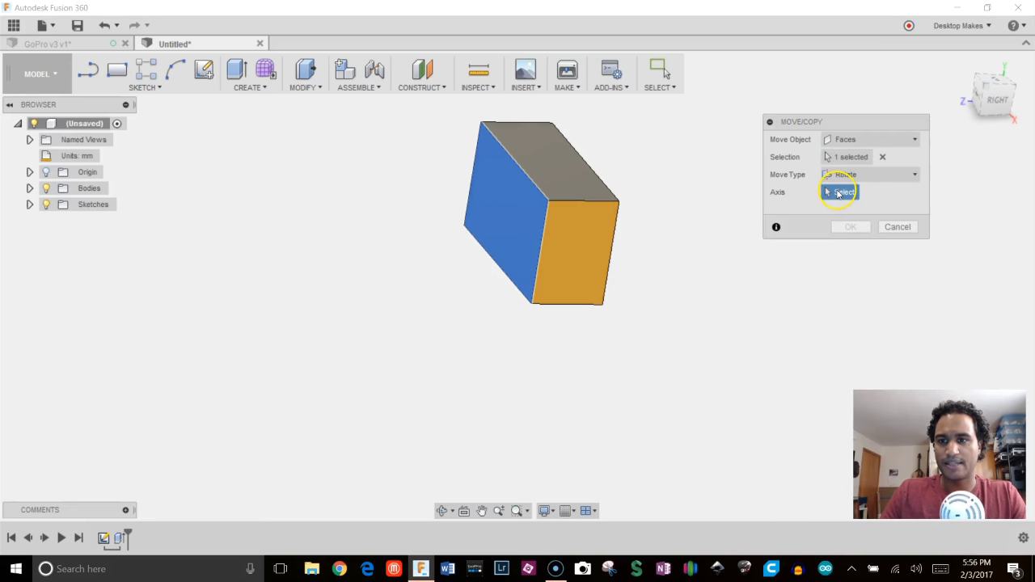
left_click(492, 255)
middle_click_drag(467, 268, 444, 240, "shift")
left_click_drag(432, 270, 422, 356)
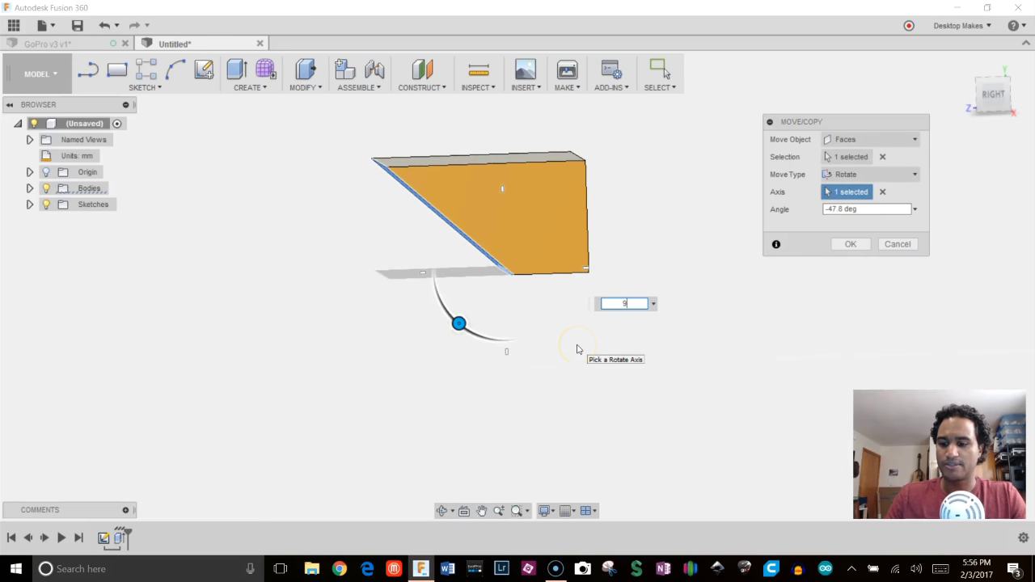
type("9")
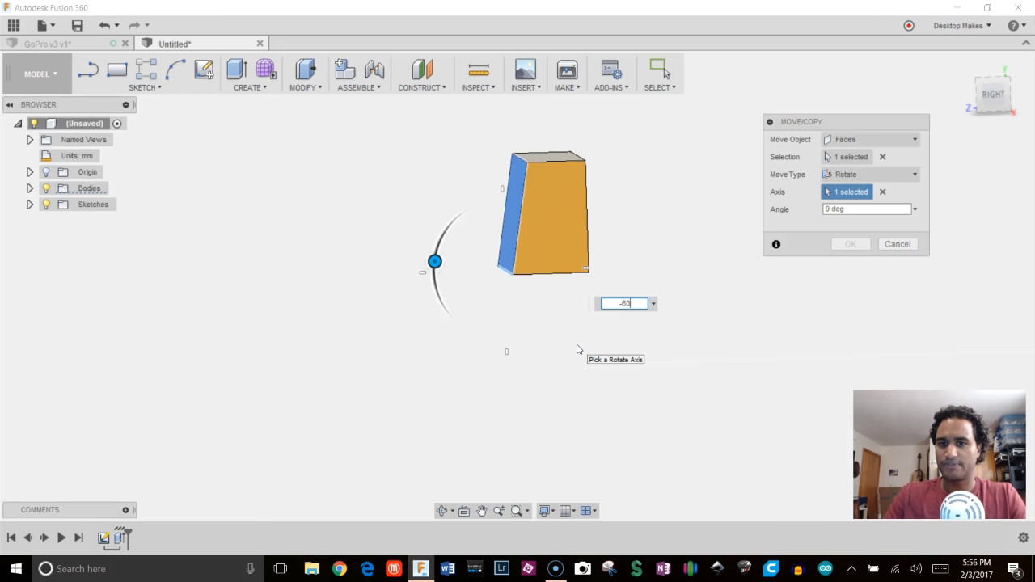
type("-60")
key("Return")
Rotate the long back face of the block -45 degrees about its bottom edge with Move/Copy
middle_click_drag(624, 286, 582, 221, "shift")
right_click(556, 229)
key("m")
left_click(845, 191)
left_click(594, 269)
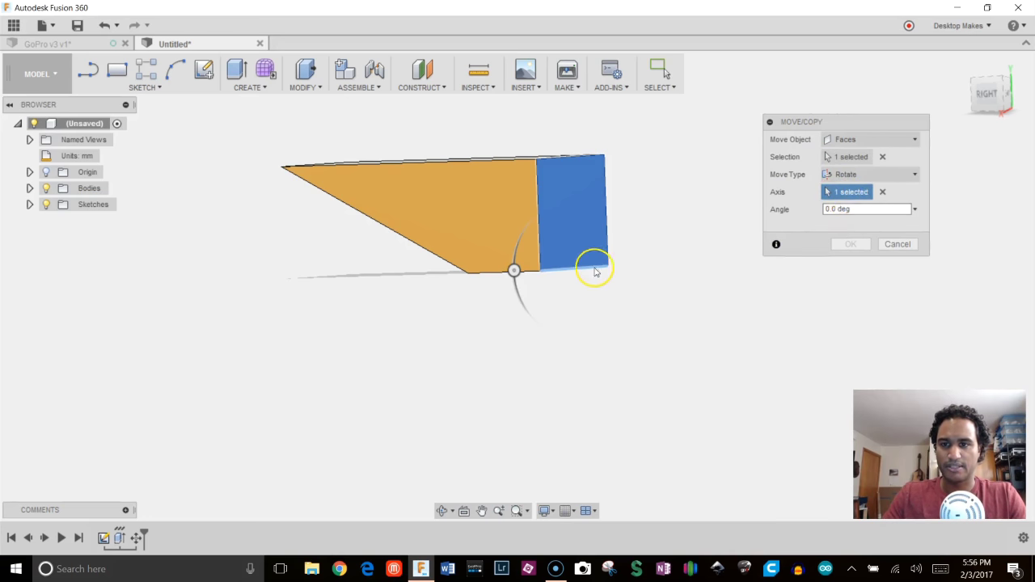
middle_click_drag(691, 266, 623, 293, "shift")
left_click_drag(512, 270, 523, 229)
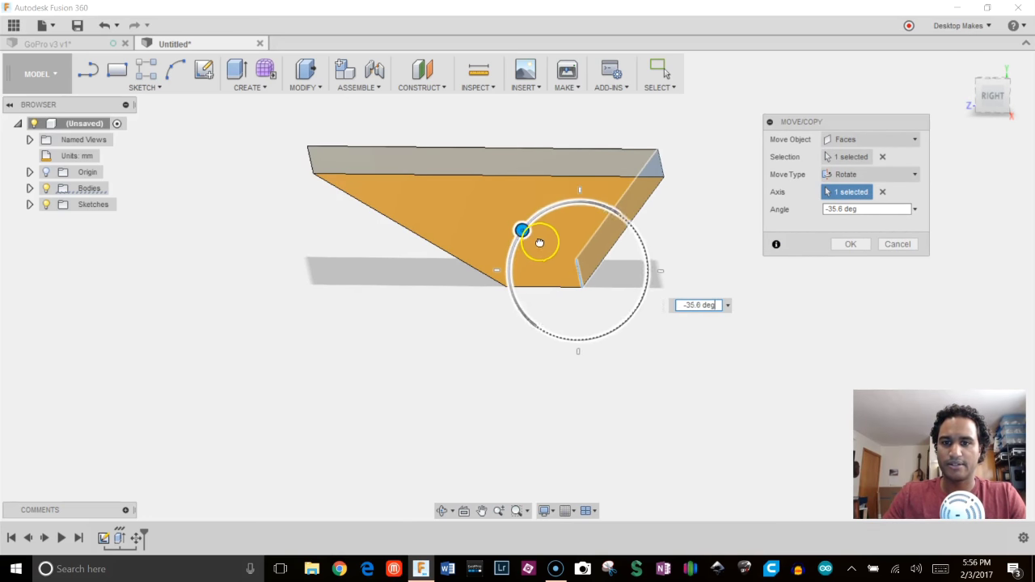
type("-45")
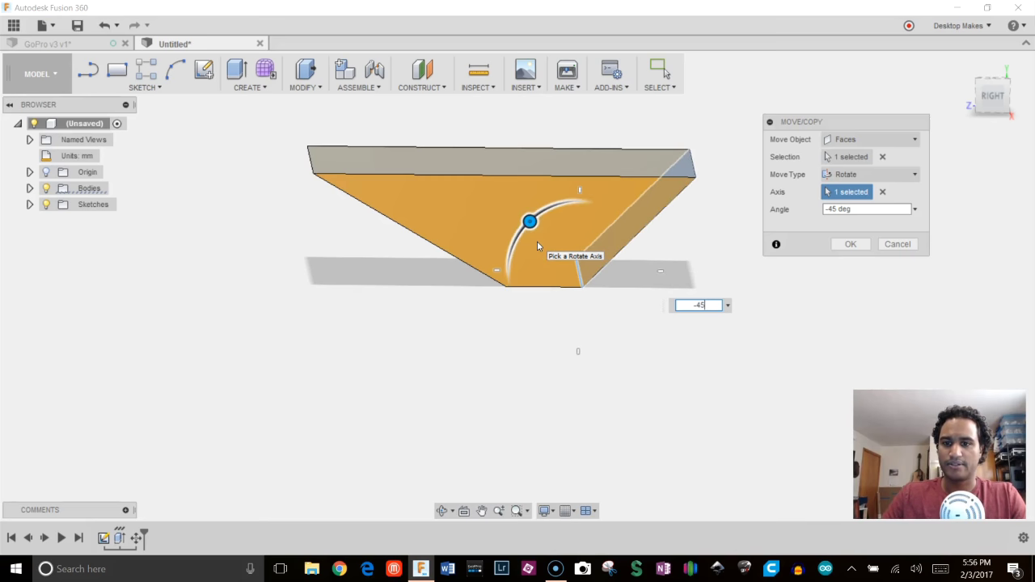
key("Return")
Rotate the yellow end face outward about its bottom edge with Move/Copy
mouse_move(537, 240)
middle_mouse_down("shift")
mouse_move(566, 261)
mouse_move(483, 275)
mouse_move(526, 258)
middle_mouse_up("shift")
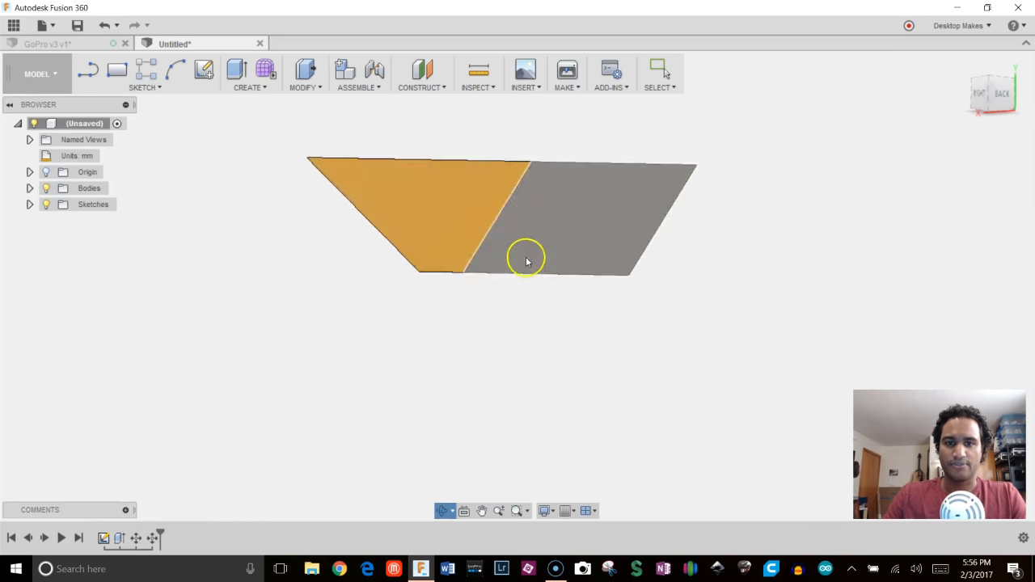
right_click(462, 221)
left_click(419, 245)
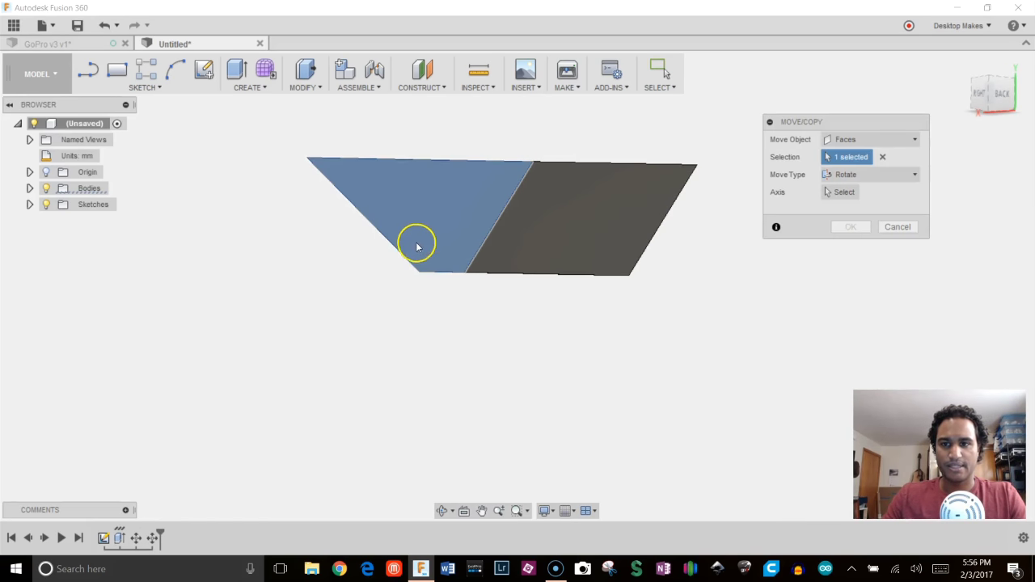
left_click(848, 192)
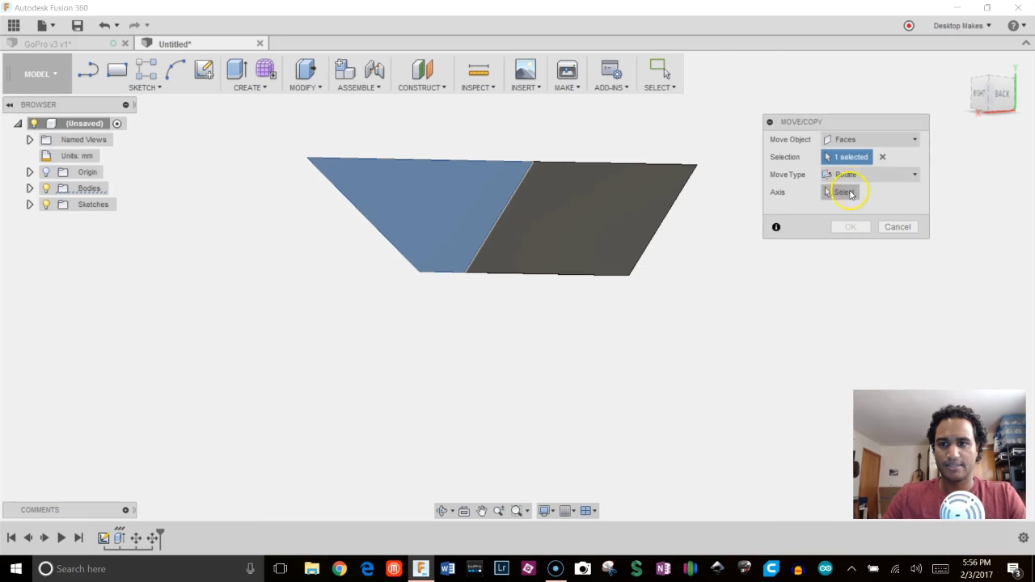
left_click(439, 270)
left_click_drag(437, 219, 409, 212)
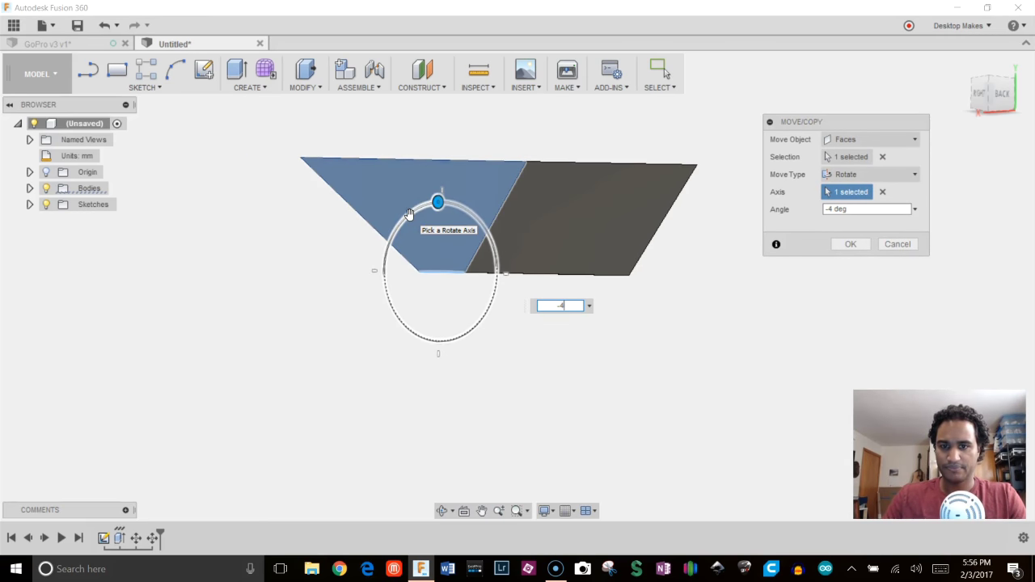
key("Return")
Rotate the end face opposite the yellow one outward about its bottom edge with Move/Copy
middle_click_drag(555, 287, 598, 202, "shift")
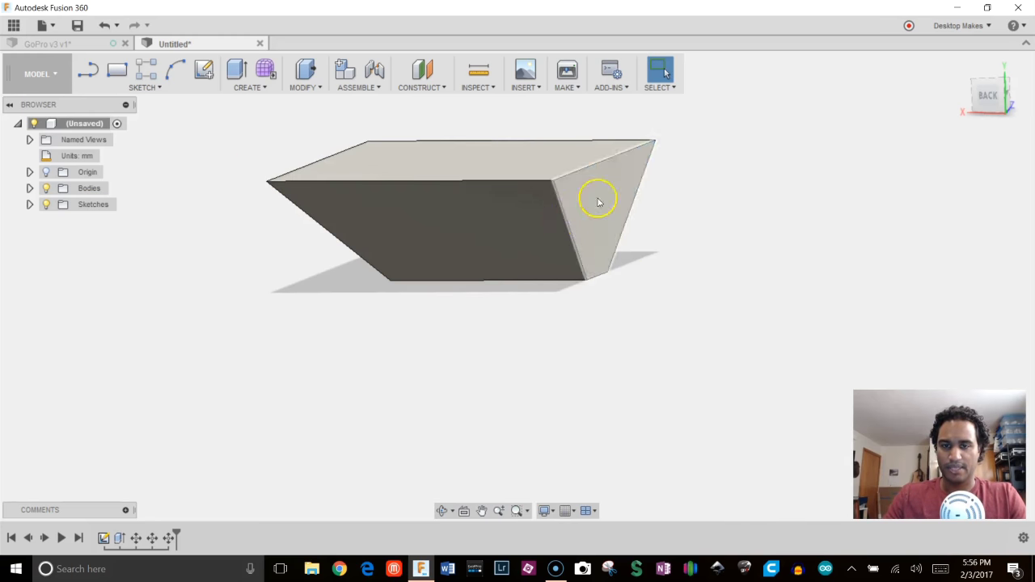
left_click(598, 202)
right_click(599, 202)
left_click(553, 210)
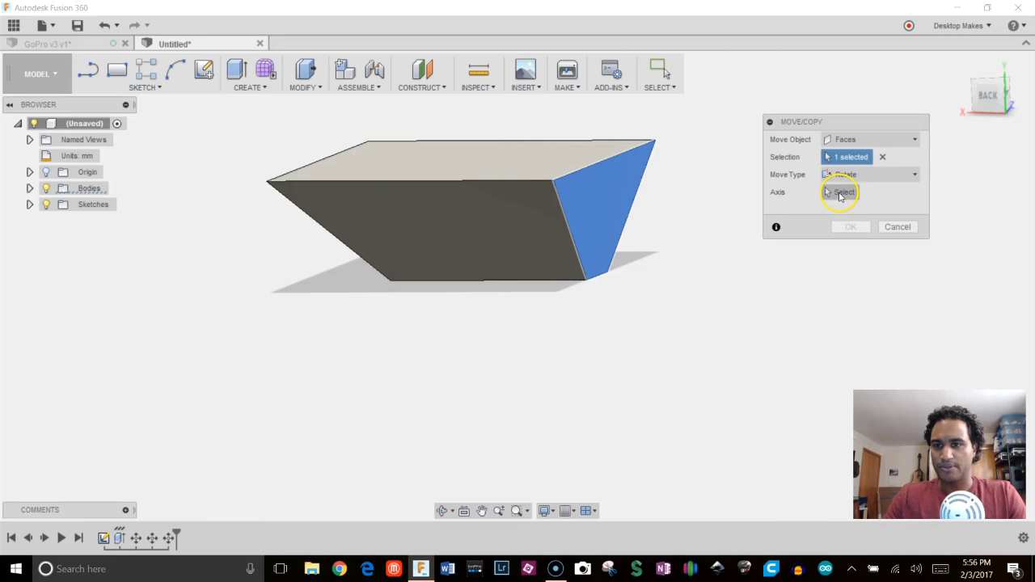
left_click(841, 194)
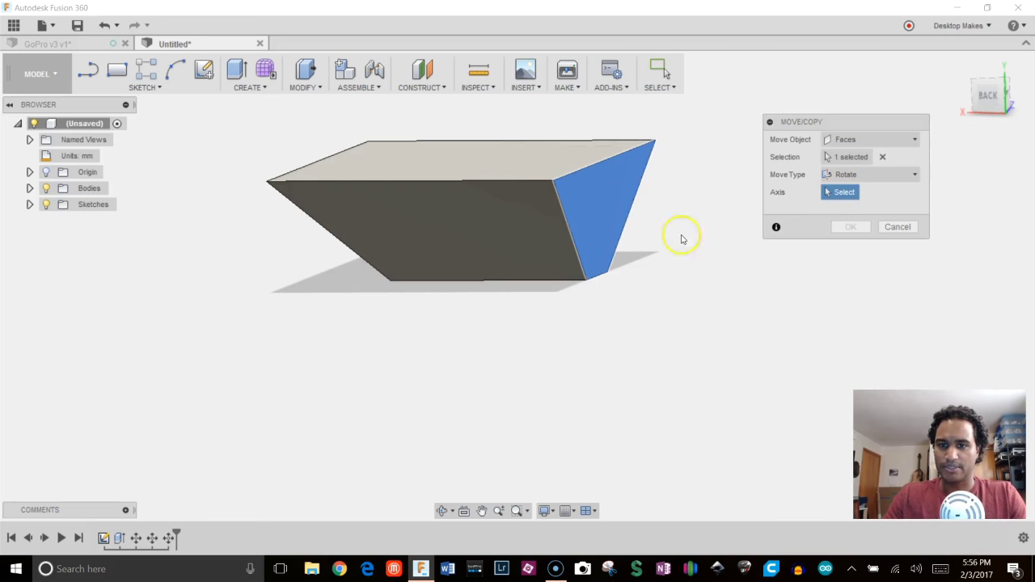
left_click(598, 275)
left_click_drag(606, 205, 651, 220)
key("Return")
middle_click_drag(605, 319, 732, 312, "shift")
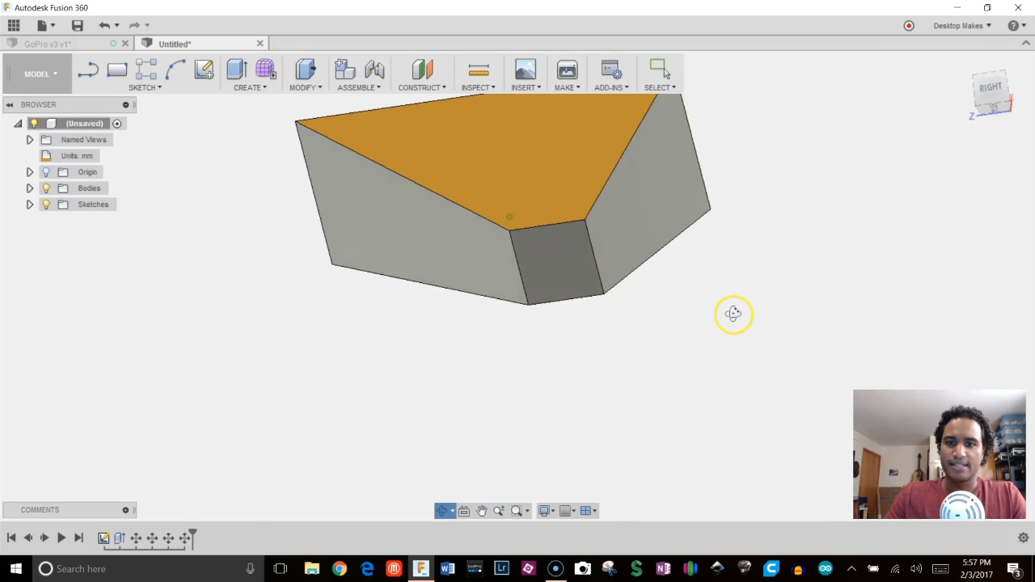
Rotate the small face between the two gray side faces -10 degrees about its edge with the longer side face using Move/Copy
left_click(556, 251)
right_click(555, 253)
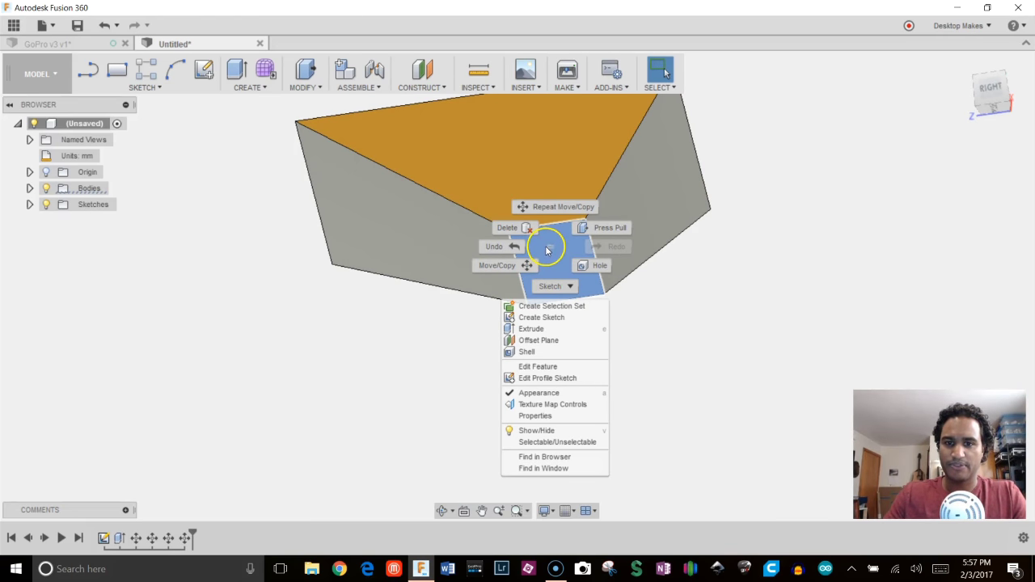
left_click(526, 264)
left_click(846, 196)
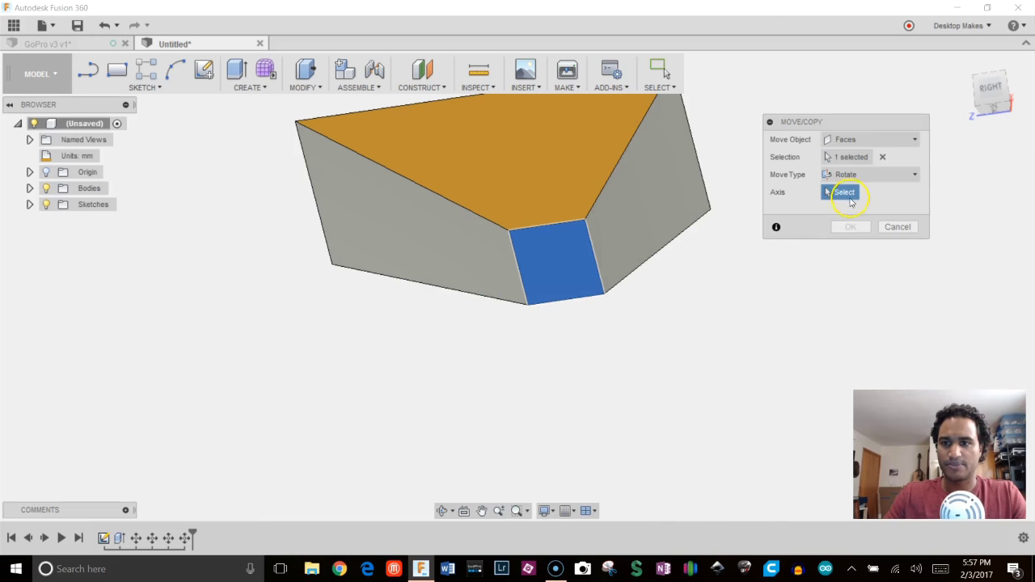
left_click(530, 293)
middle_click_drag(526, 283, 454, 289, "shift")
left_click_drag(454, 288, 455, 295)
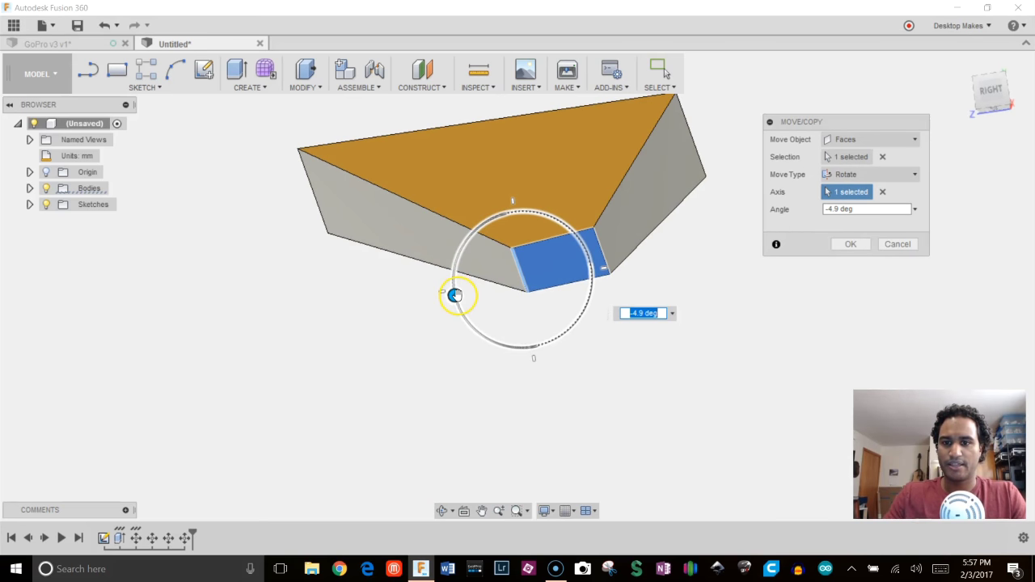
type("-10")
key("Return")
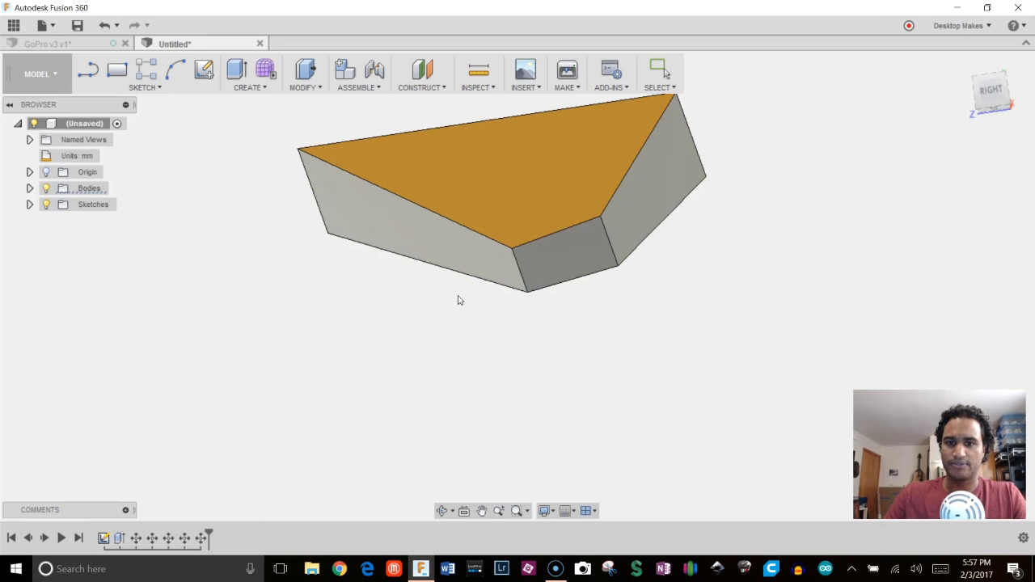
Create a new sketch on the large white top face of the block
middle_click_drag(469, 293, 552, 268, "shift")
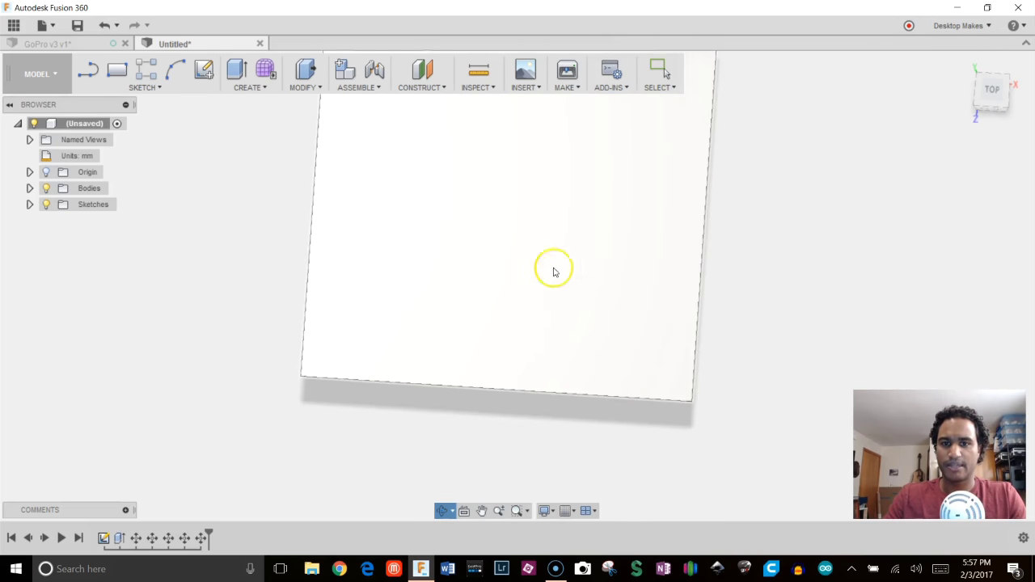
left_click(143, 86)
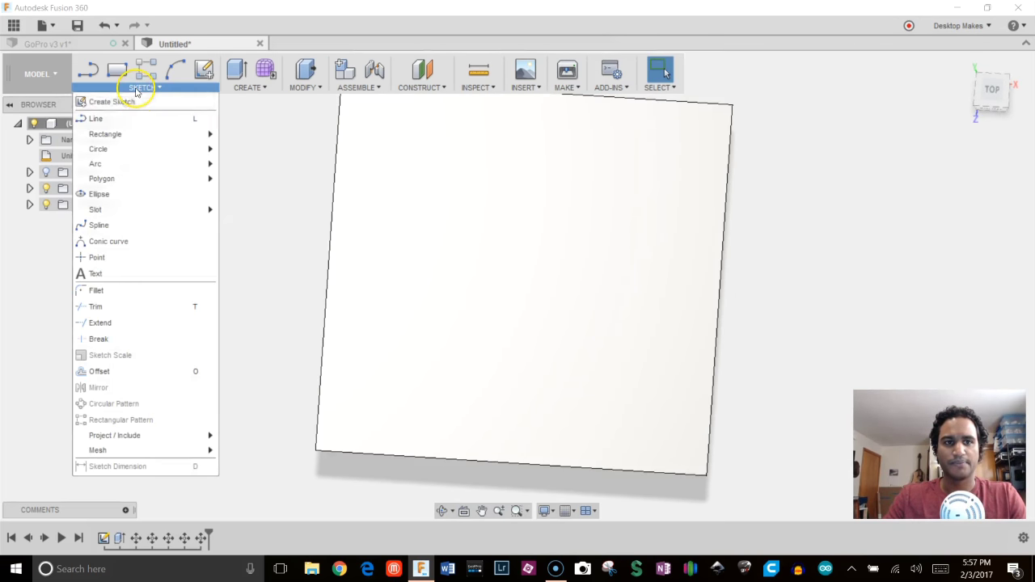
left_click(138, 103)
left_click(527, 238)
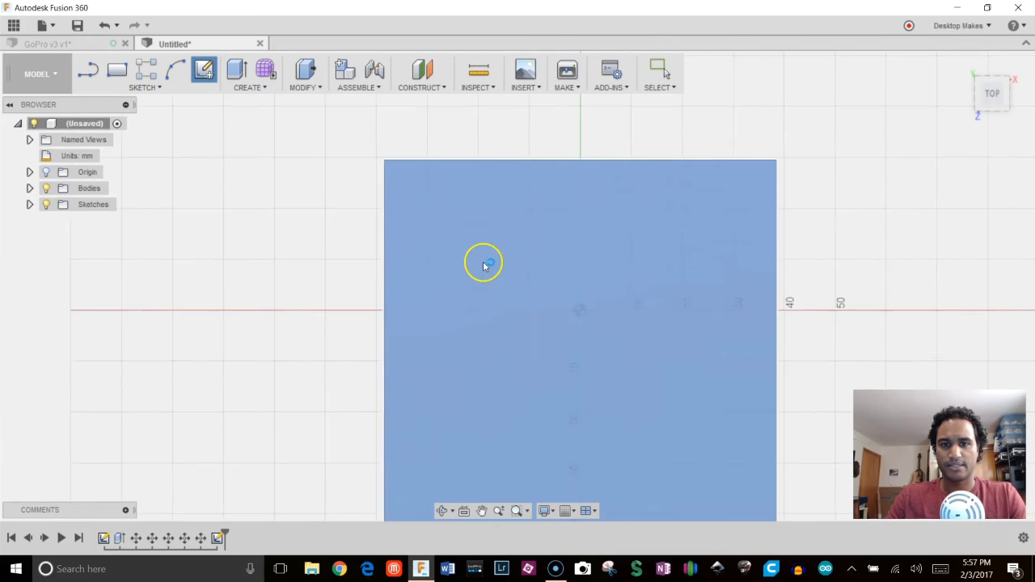
Draw a center rectangle at the sketch origin, 41.5 mm wide and 21.5 mm high
left_click(145, 86)
mouse_move(173, 136)
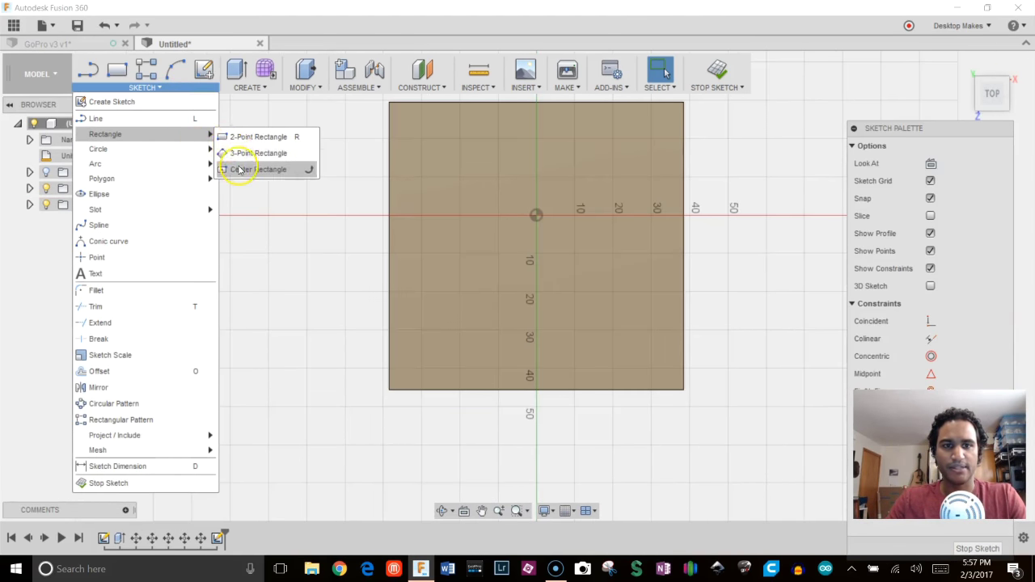
left_click(242, 169)
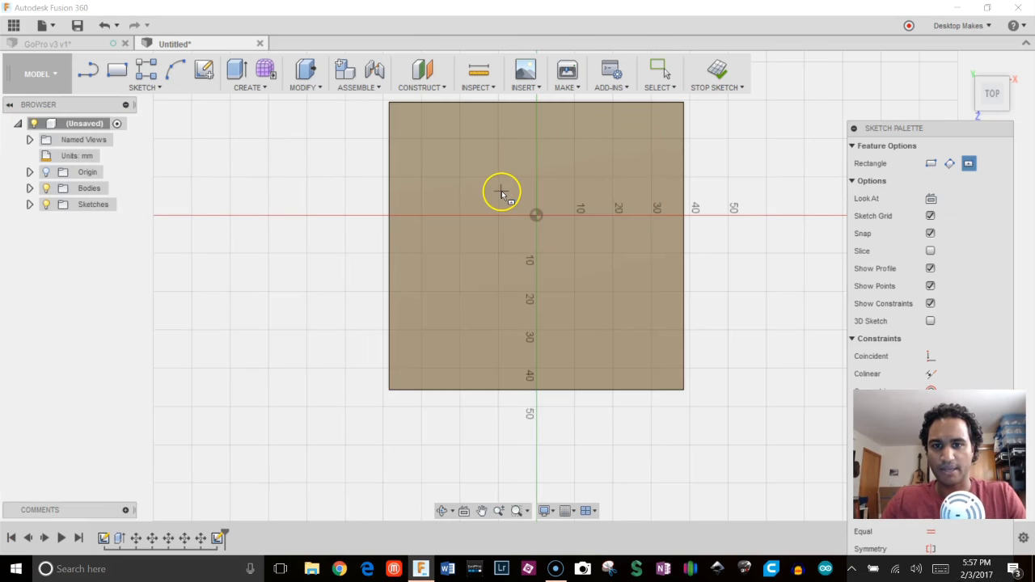
left_click(536, 216)
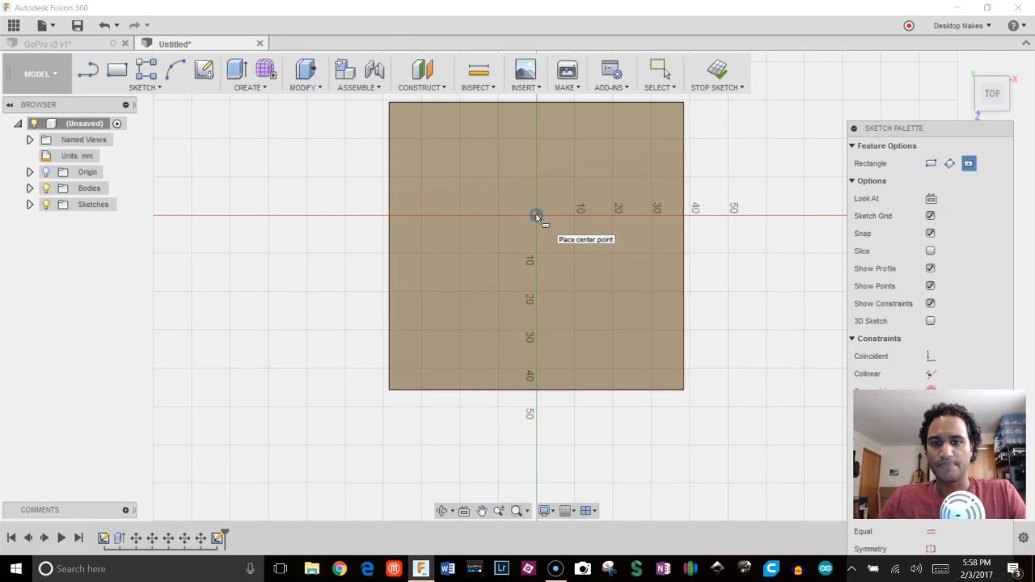
left_click_drag(536, 216, 443, 176)
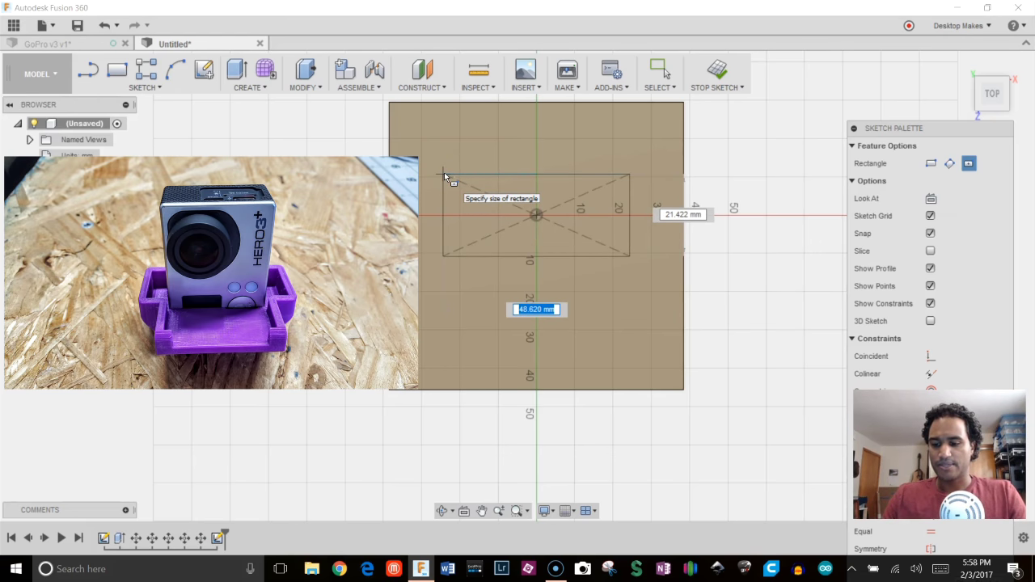
type("21.")
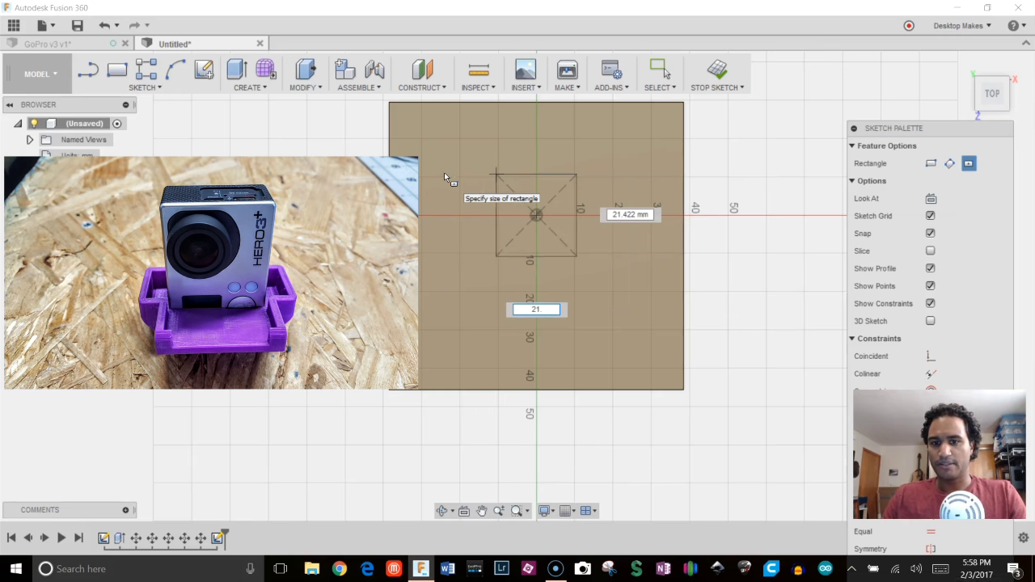
key("BackSpace")
key("BackSpace")
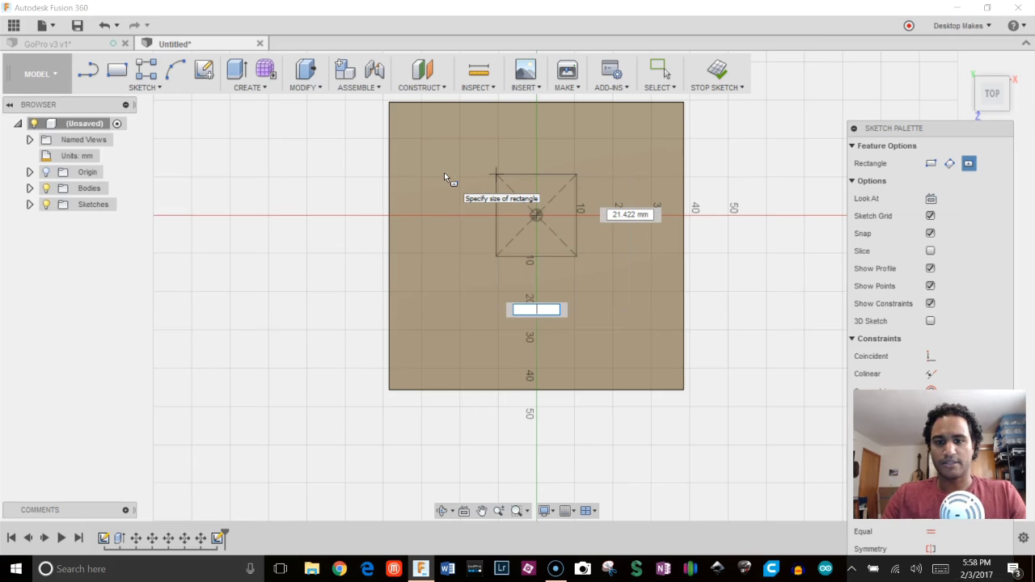
type("49.5")
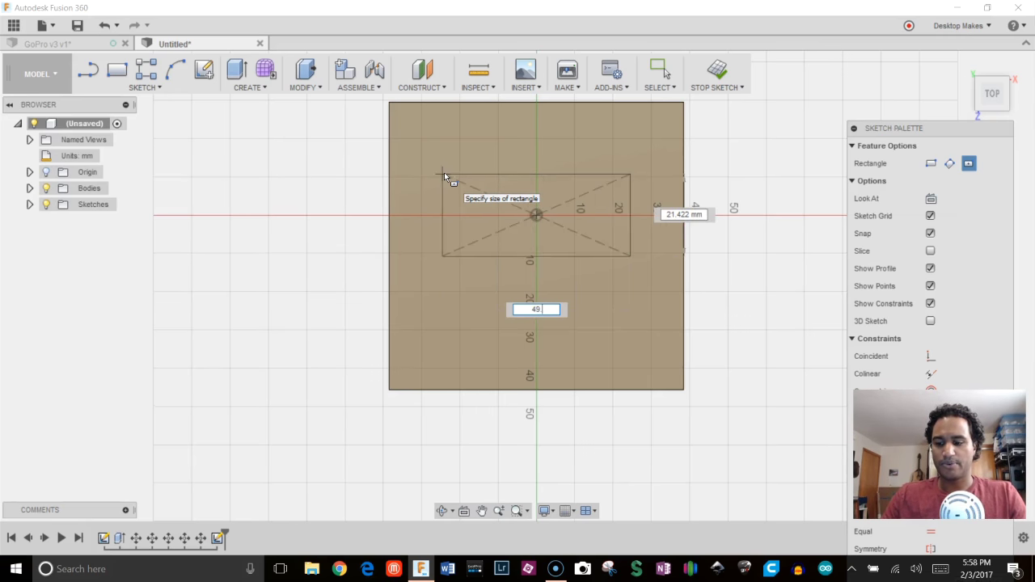
key("BackSpace")
key("BackSpace")
key("BackSpace")
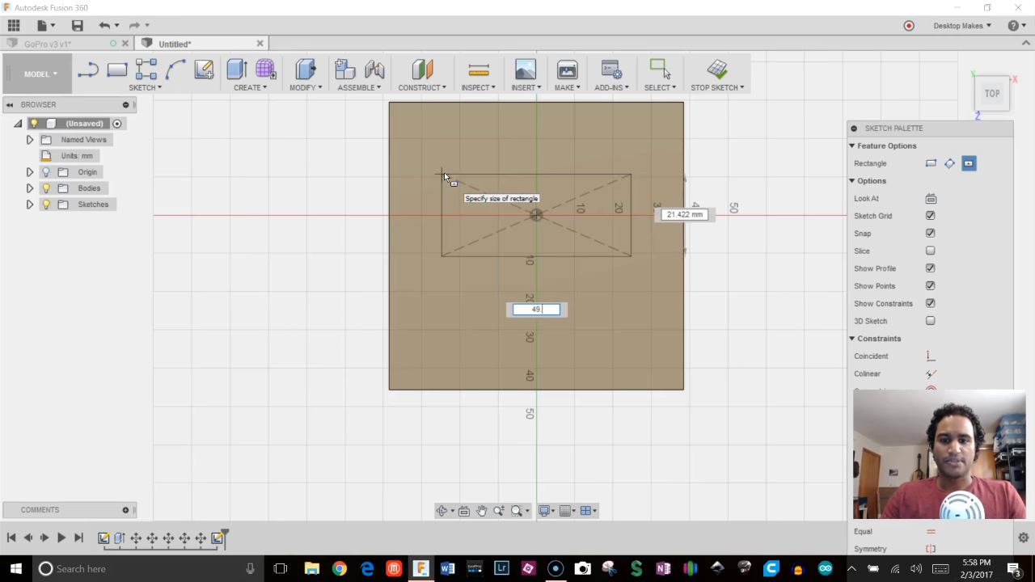
type("1.5")
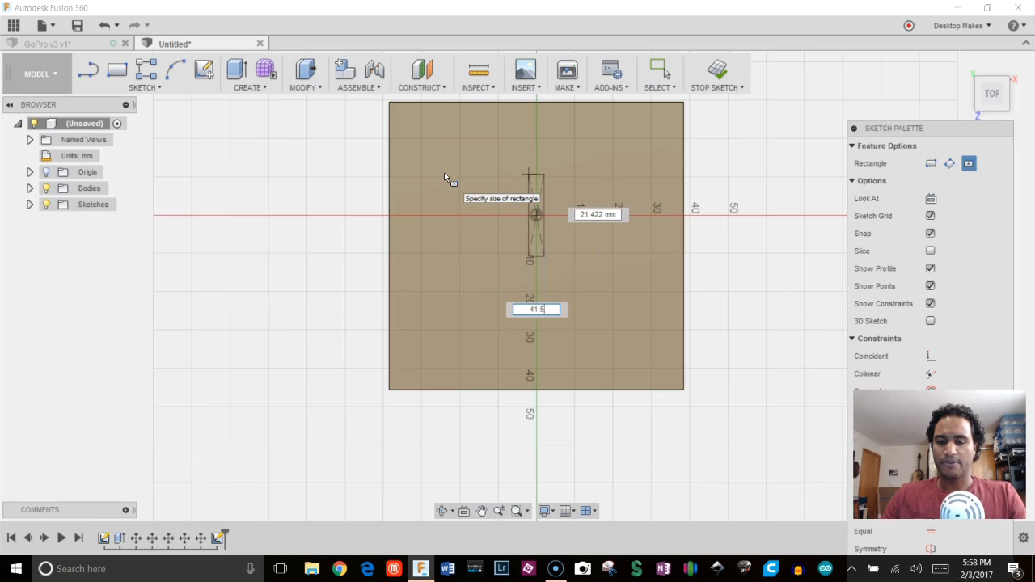
key("Tab")
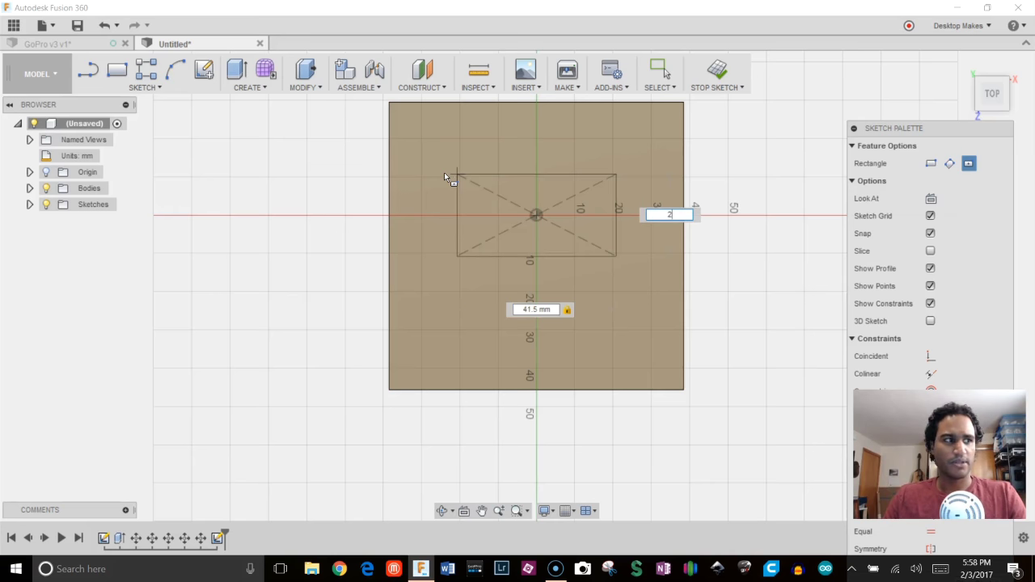
type("21.5")
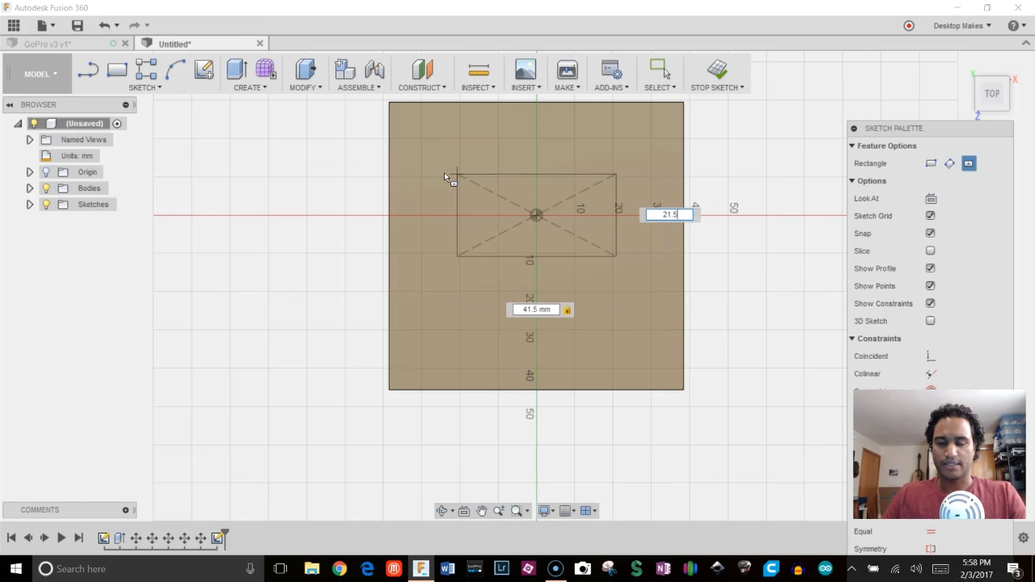
key("Return")
key("Escape")
left_click(540, 206)
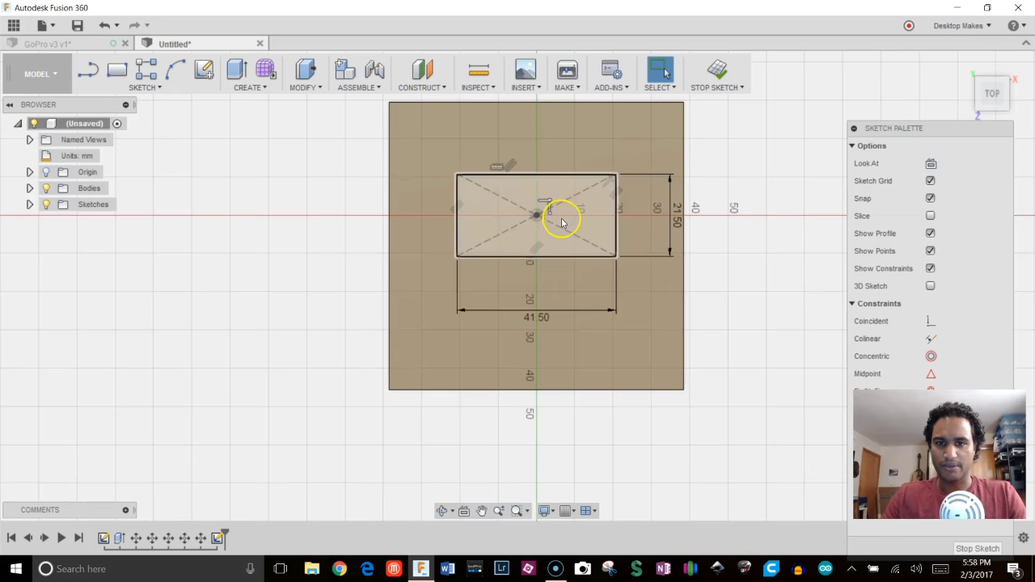
left_click(739, 210)
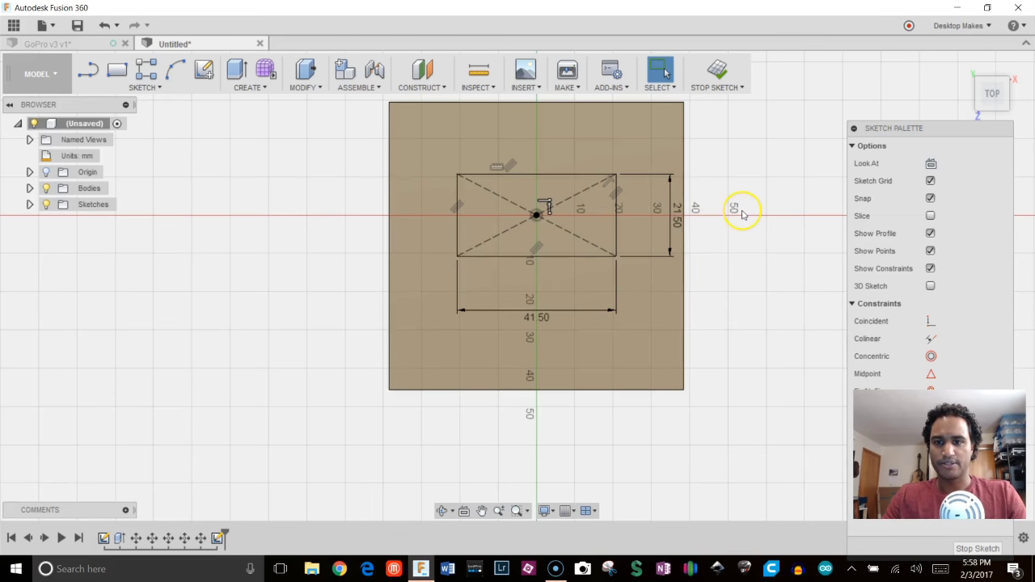
Draw a second center rectangle at the same origin, 59 mm wide and 21.5 mm high
right_click(739, 210)
left_click(742, 172)
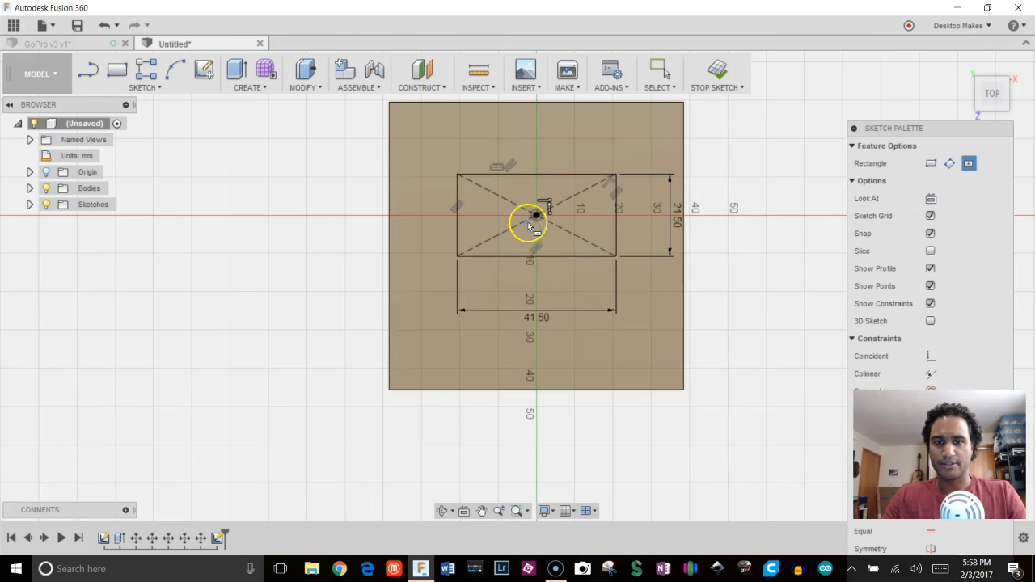
left_click(536, 214)
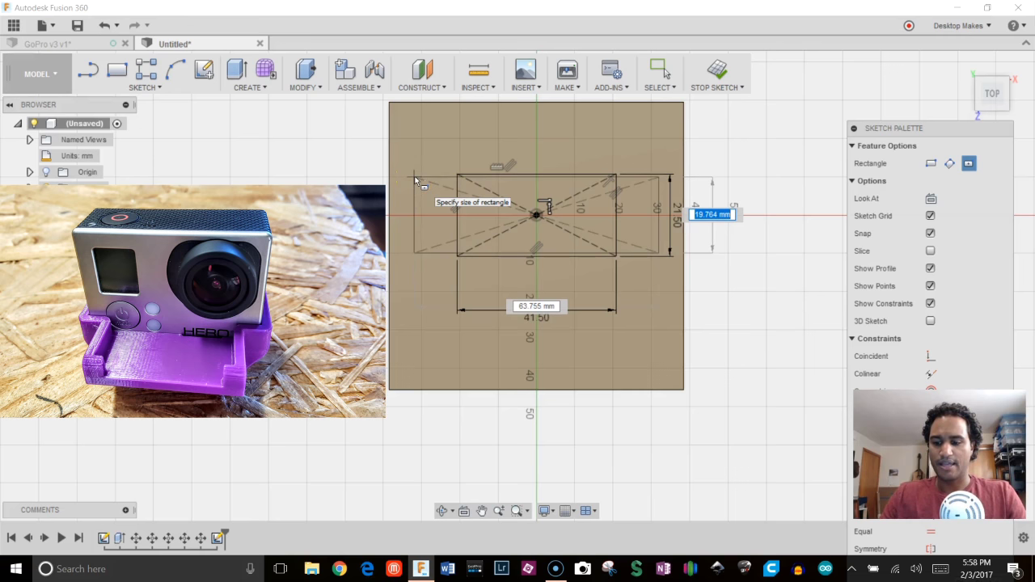
type("1.5")
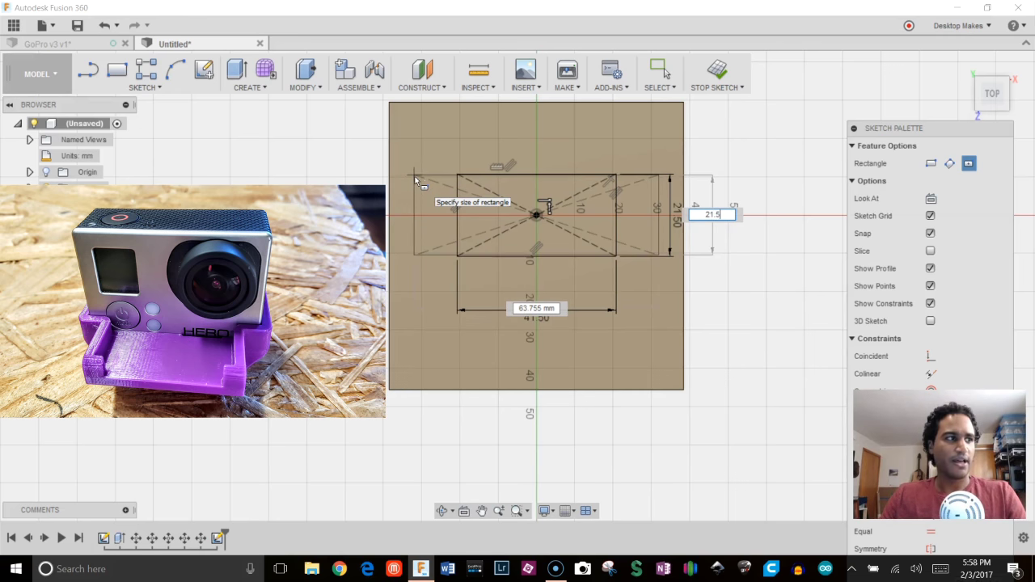
key("Tab")
type("59")
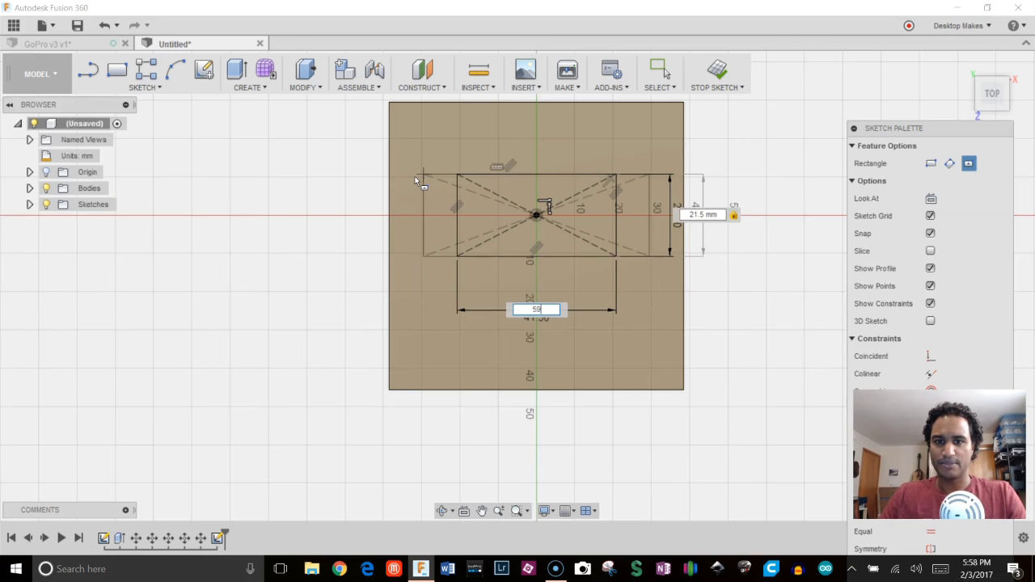
key("Return")
key("Escape")
Draw a third center rectangle at the origin, 41.5 mm wide and 59.5 mm high, forming a cross with the others
right_click(780, 232)
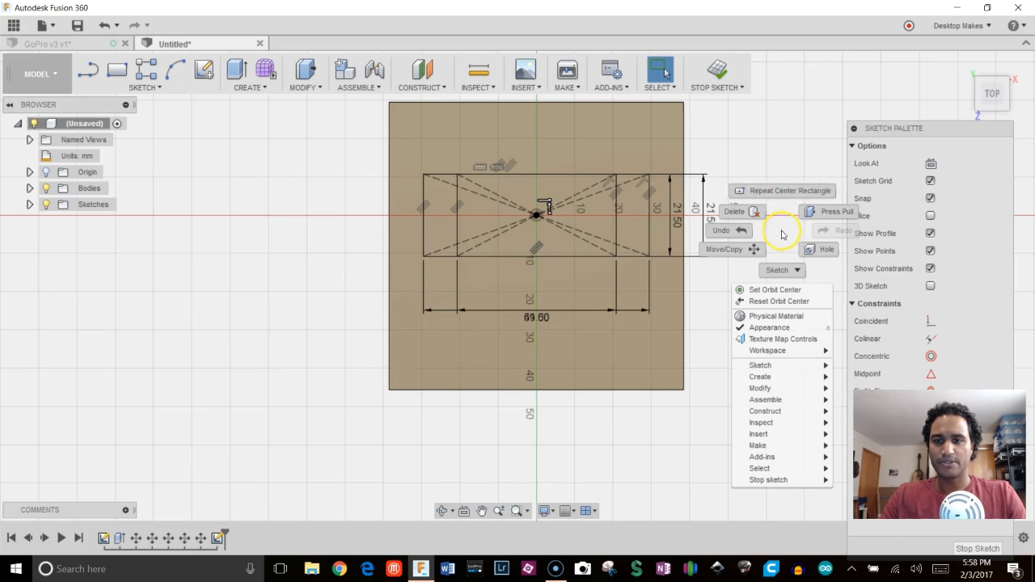
left_click(785, 194)
left_click(537, 215)
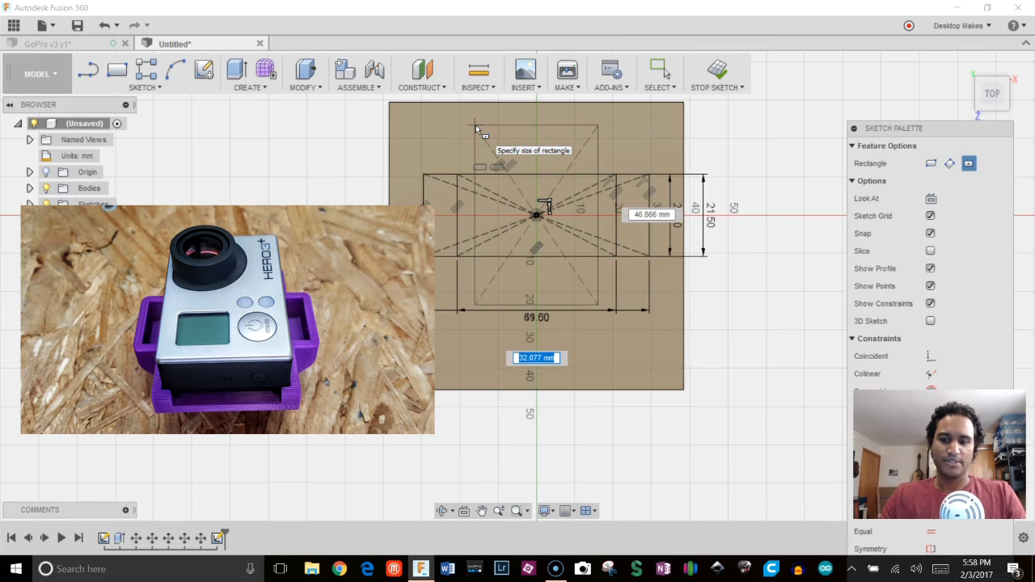
type("41")
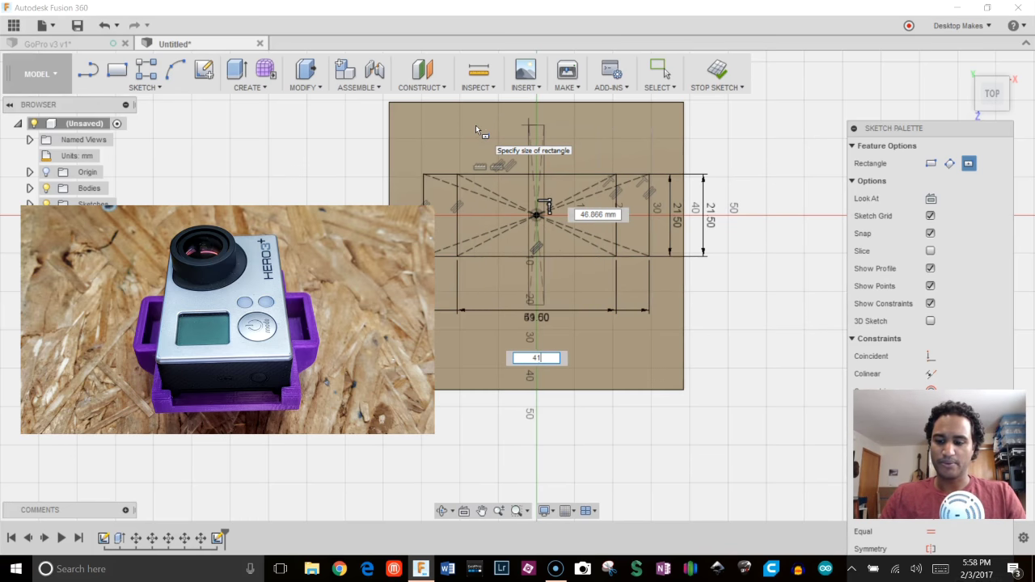
type(".5")
key("Tab")
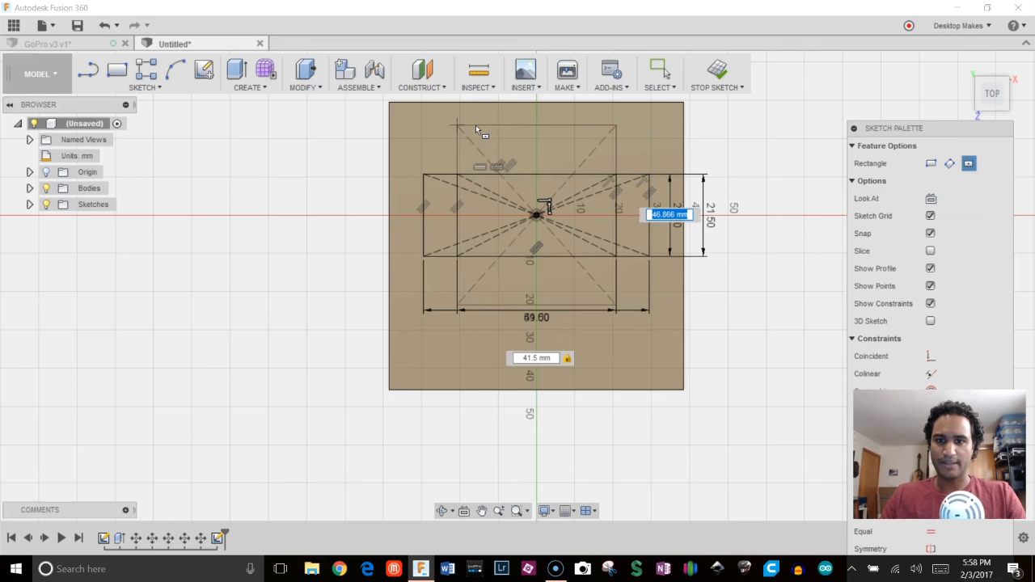
type("59.5")
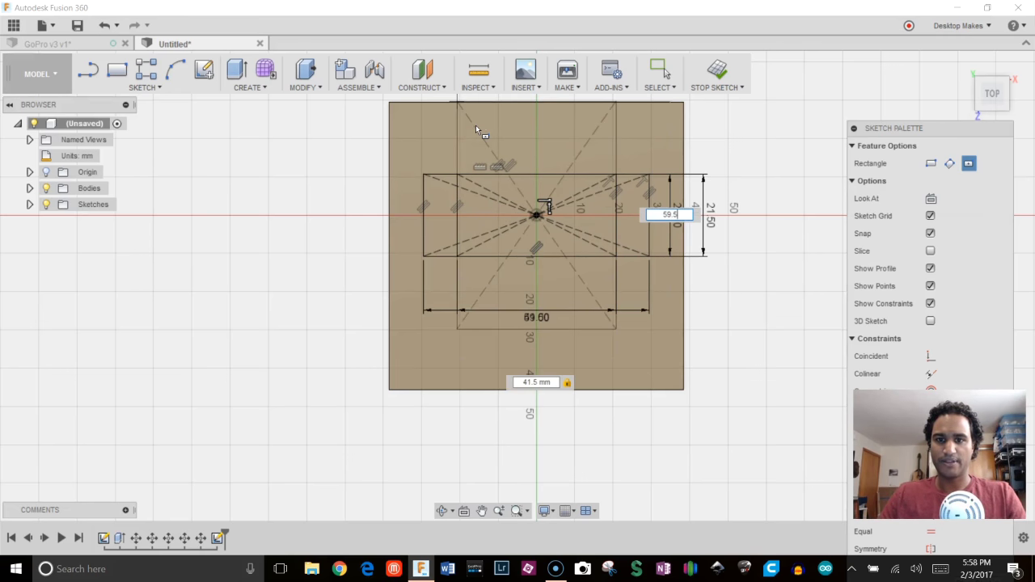
key("Return")
key("Escape")
Space out the overlapping 59.5 mm and 21.5 mm height dimensions beside the face so each is readable
left_click(670, 238)
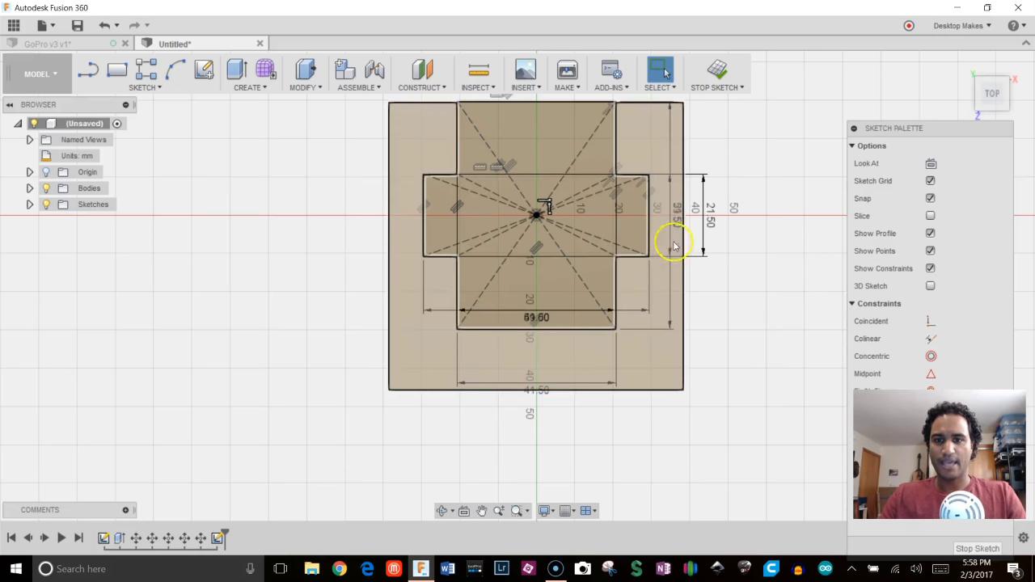
left_click(617, 189)
left_click(533, 201)
middle_click_drag(533, 200, 485, 223)
scroll(487, 242, "up", 2)
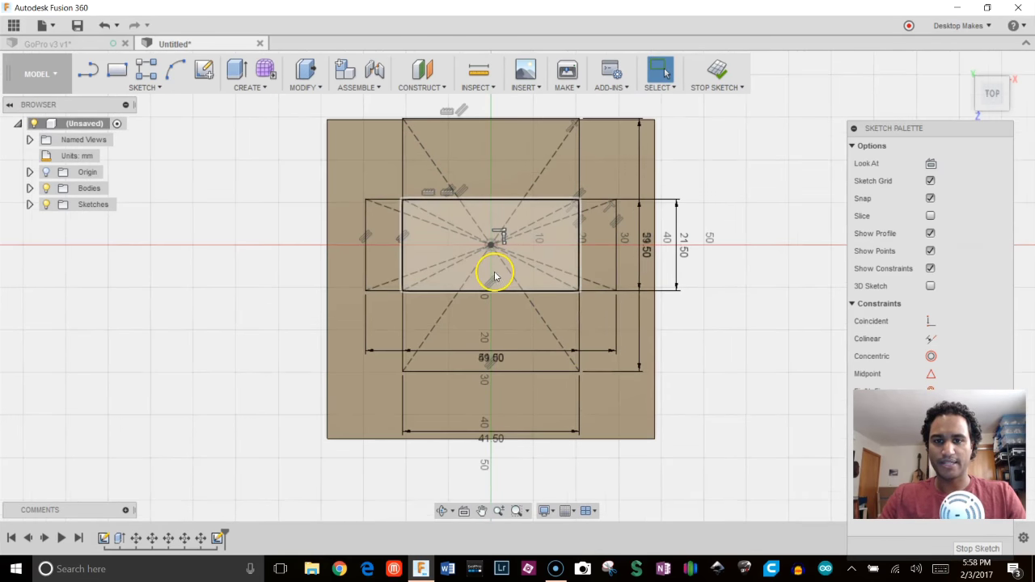
middle_click_drag(490, 270, 490, 256)
key("Escape")
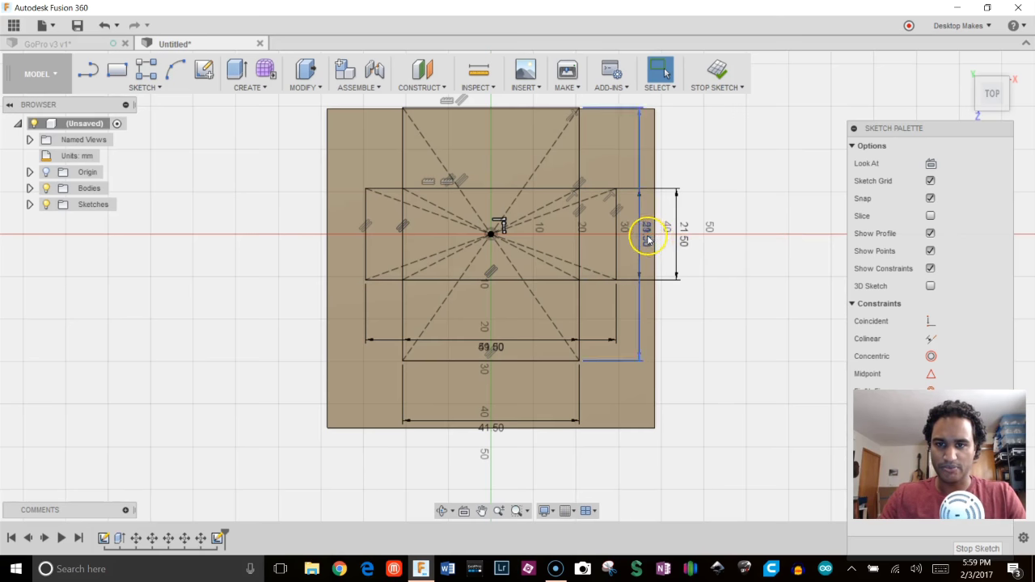
left_click_drag(646, 239, 720, 231)
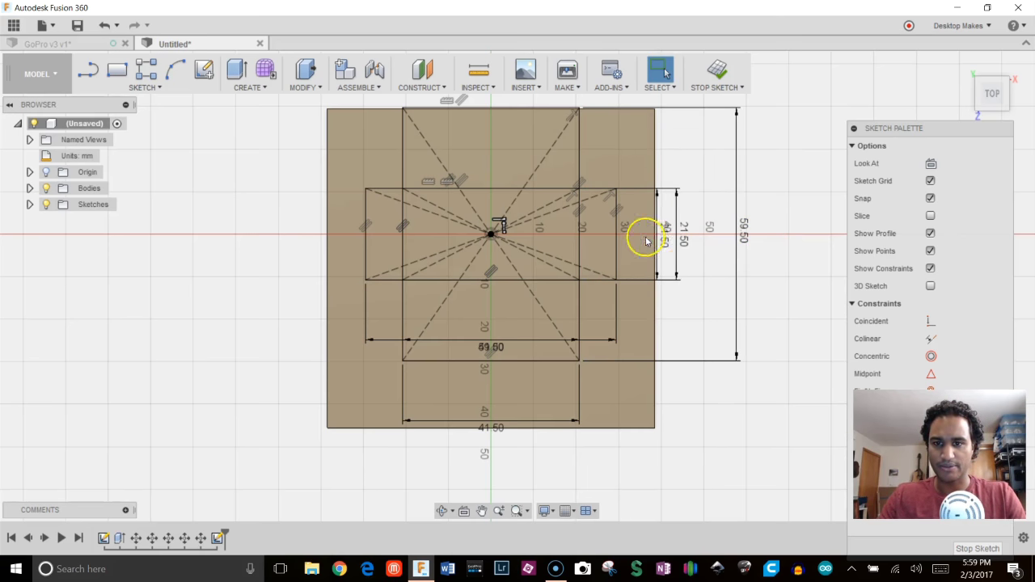
left_click_drag(647, 240, 693, 242)
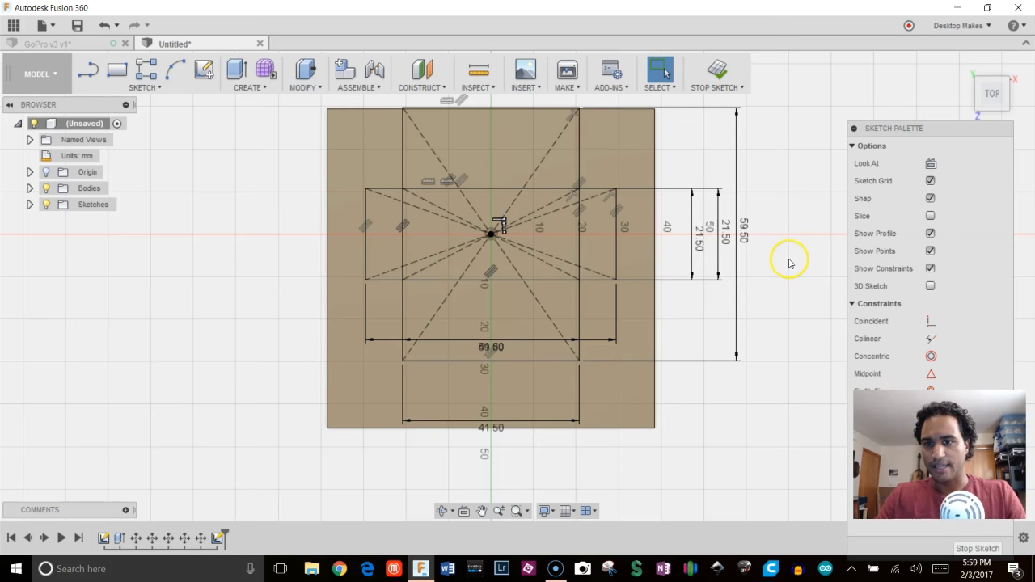
scroll(768, 240, "up", 1)
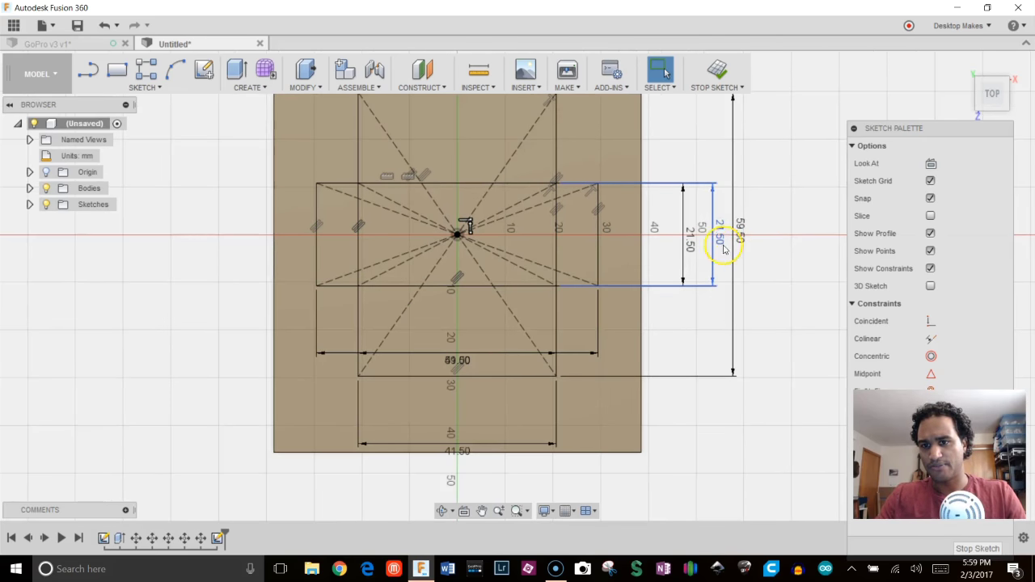
Space out the overlapping 41.5 mm and 59 mm width dimensions below the face so each is readable
middle_click_drag(529, 401, 542, 365)
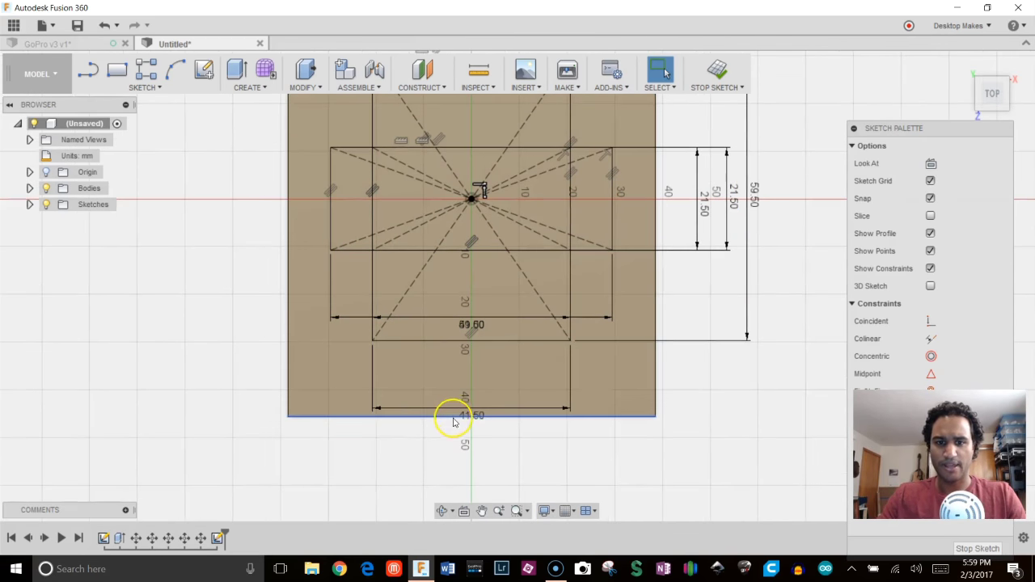
left_click_drag(466, 414, 461, 464)
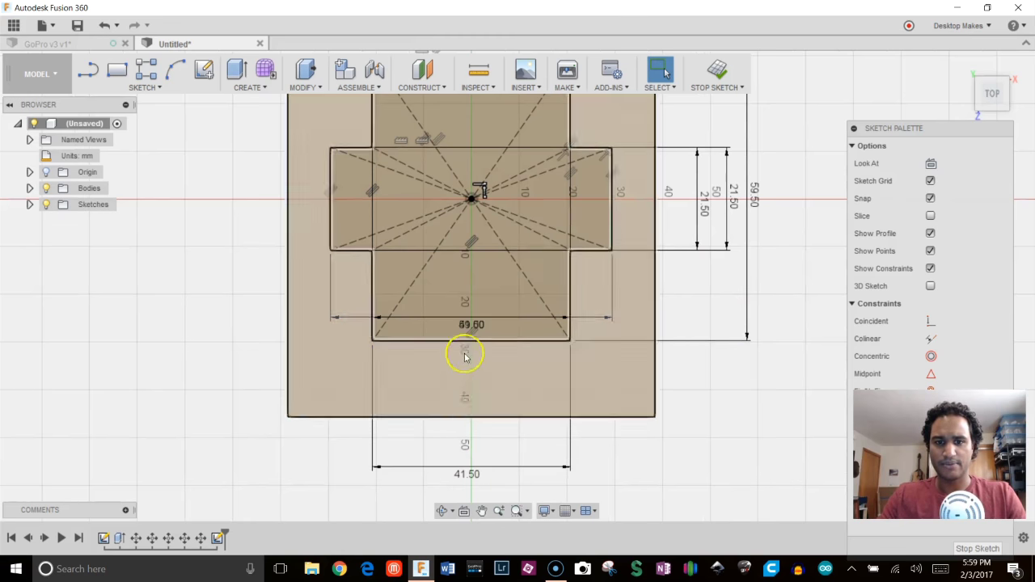
key("d")
left_click(471, 340)
left_click(469, 453)
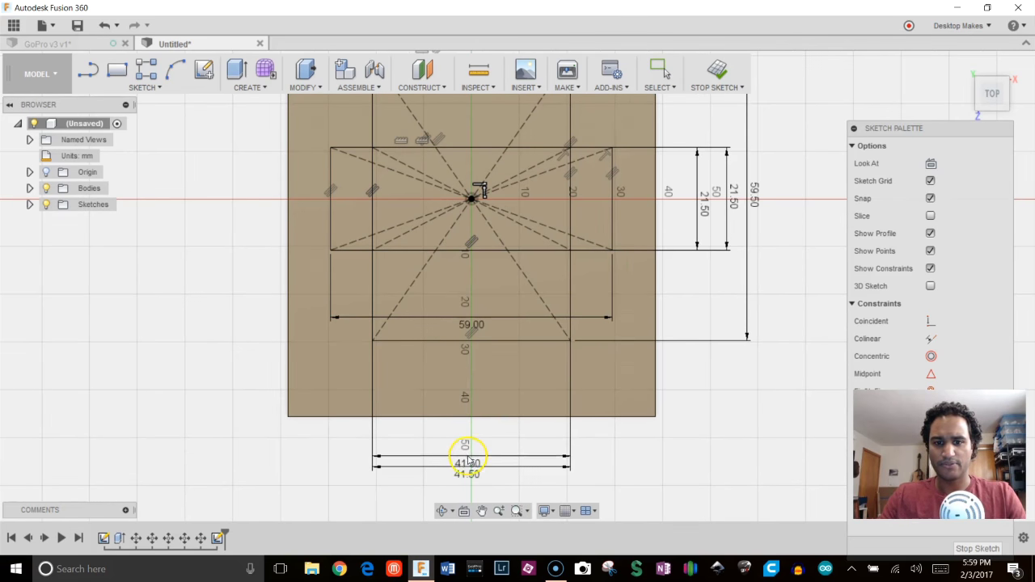
key("Escape")
mouse_move(475, 323)
left_mouse_down()
mouse_move(478, 510)
mouse_move(484, 482)
mouse_move(481, 491)
left_mouse_up()
scroll(769, 354, "down", 1)
middle_click_drag(769, 354, 767, 407)
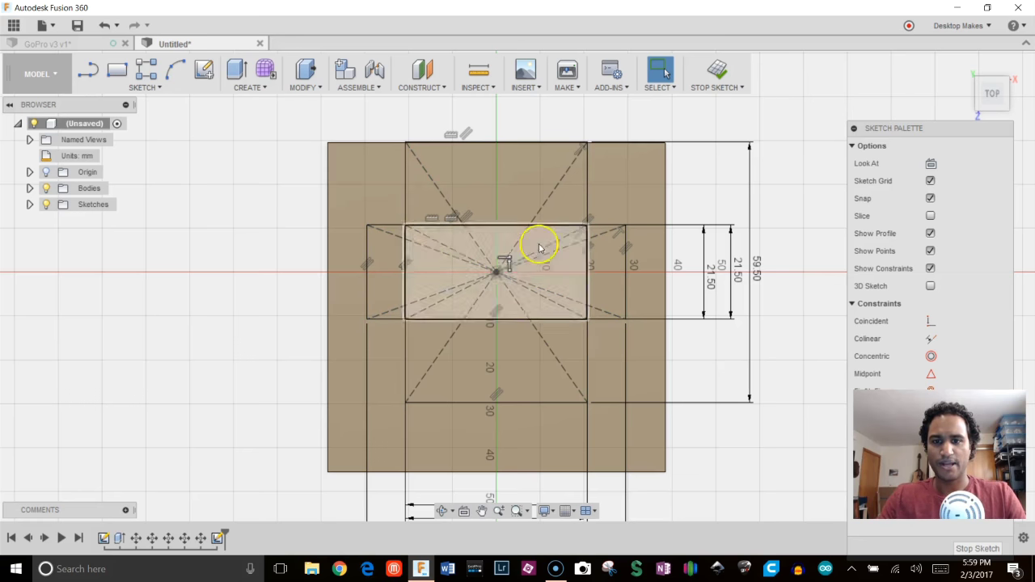
Examine the regions forming the horizontal and vertical rectangles of the cross by selecting them in turn
left_click(443, 271)
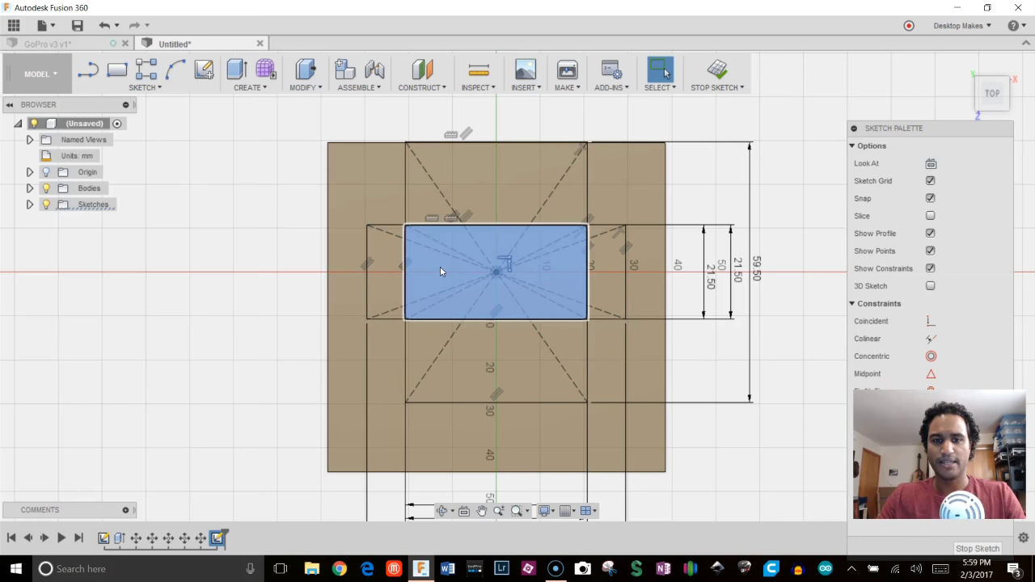
left_click(340, 270)
left_click(388, 272)
left_click(538, 282, "shift")
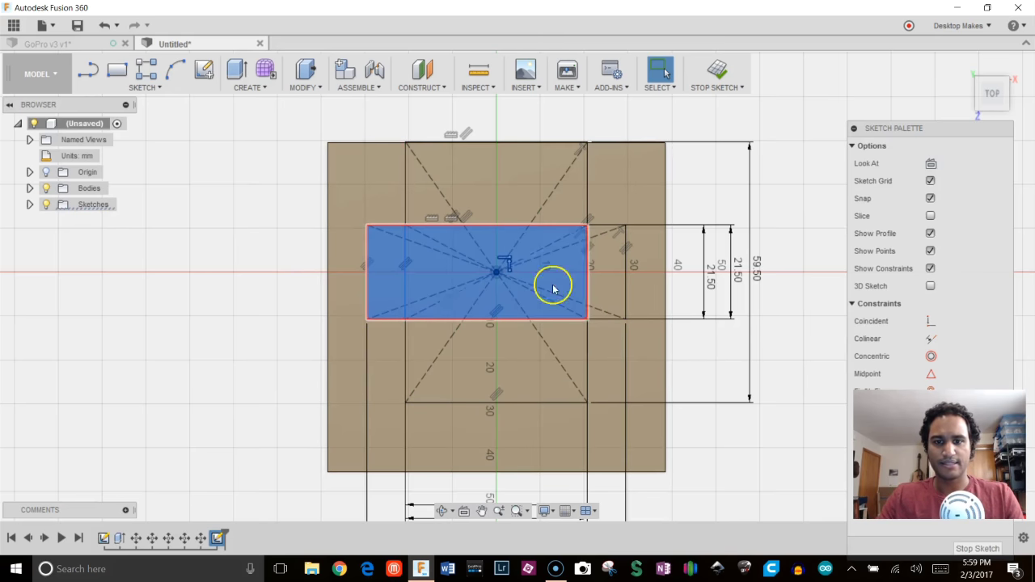
left_click(616, 279, "shift")
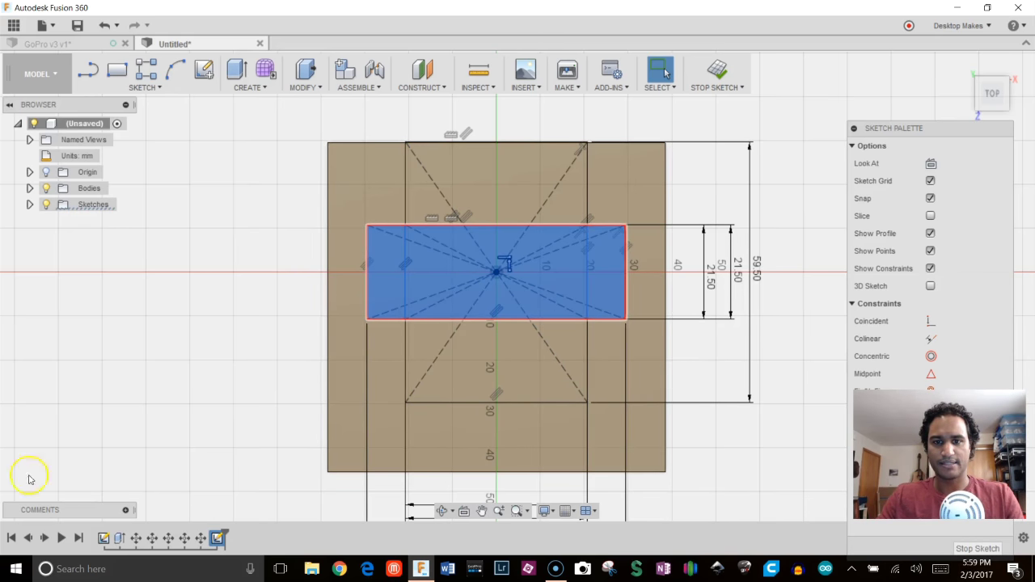
left_click(69, 398)
left_click(490, 196)
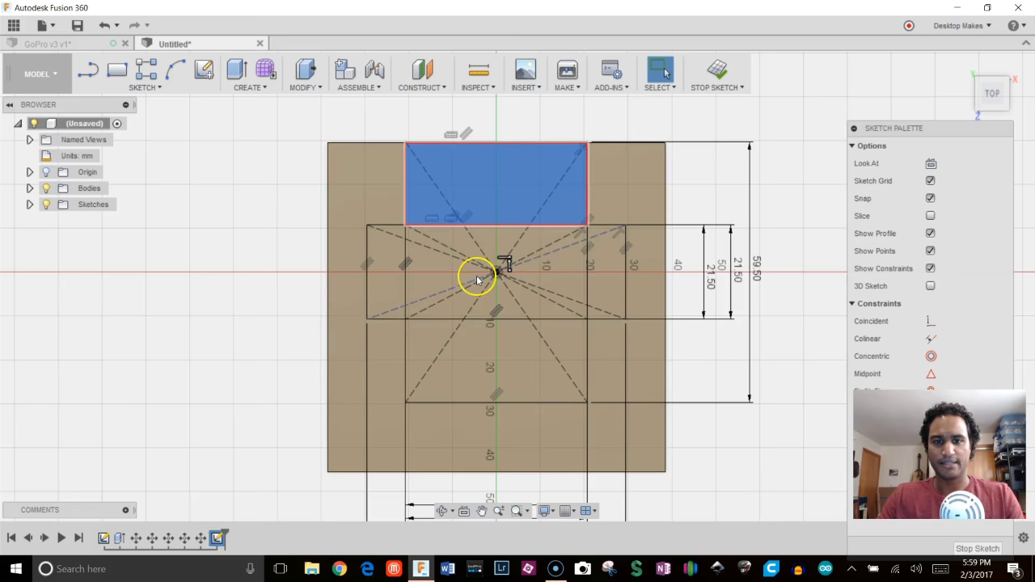
left_click(473, 328, "shift")
left_click(429, 282, "shift")
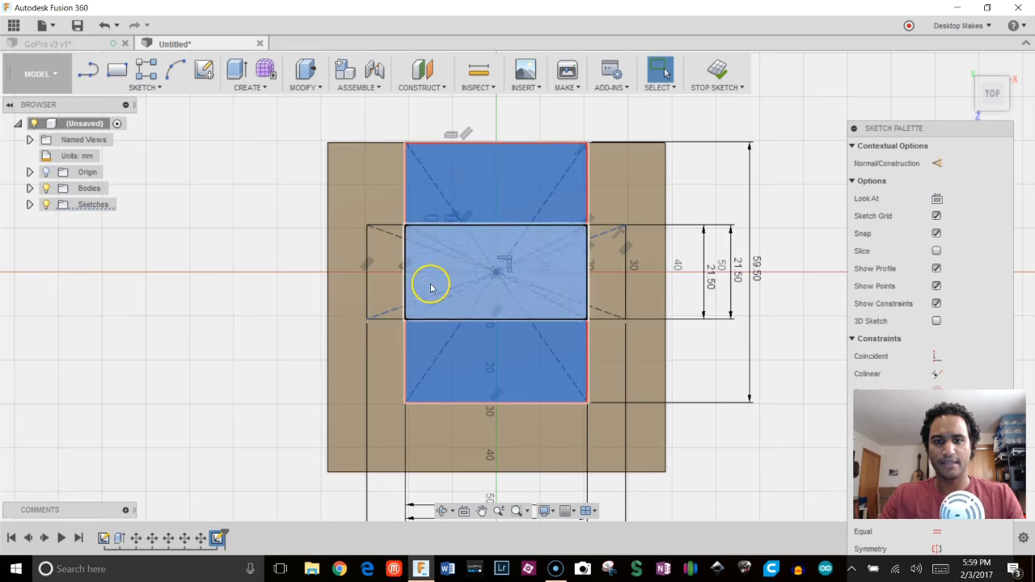
left_click(211, 365)
Set the horizontal rectangle's width dimension to 59.5 mm
scroll(212, 367, "down", 1)
key("F6")
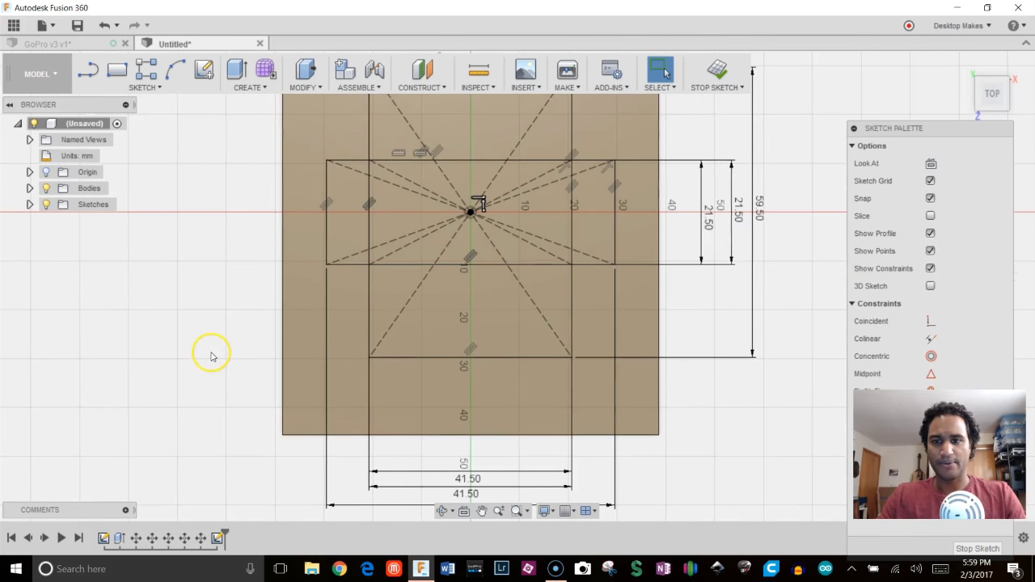
scroll(213, 355, "down", 1)
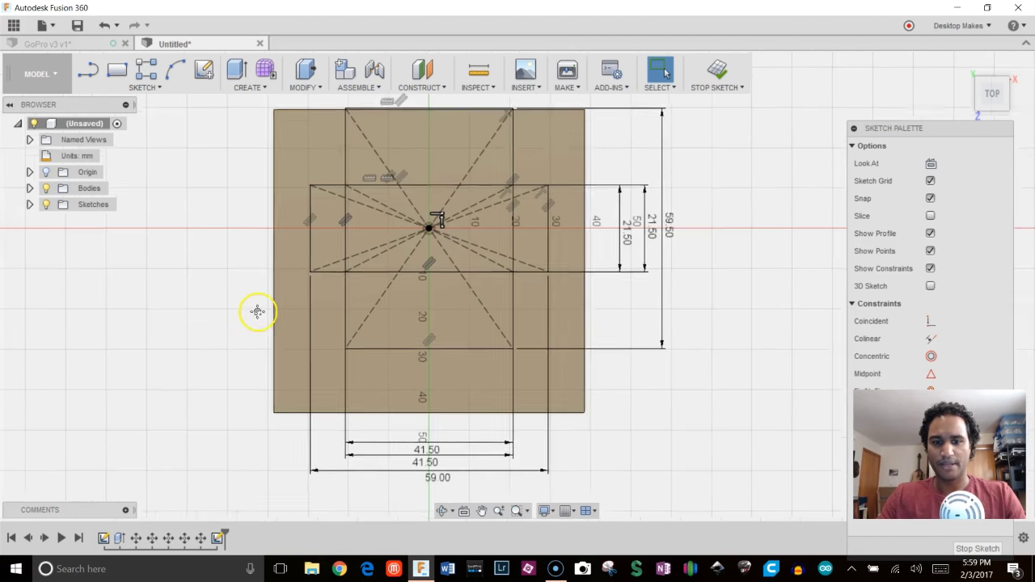
scroll(465, 453, "up", 2)
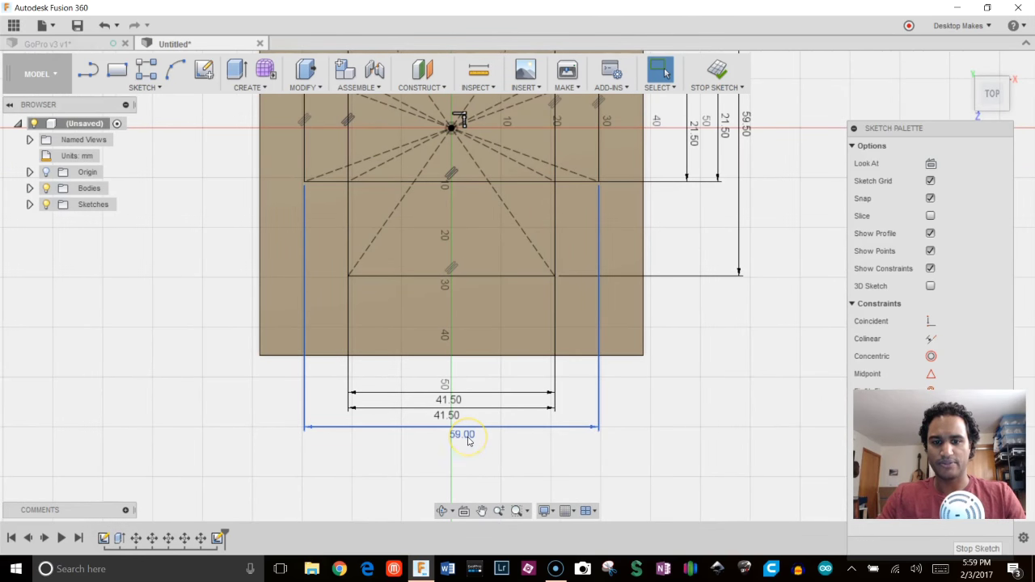
double_click(467, 436)
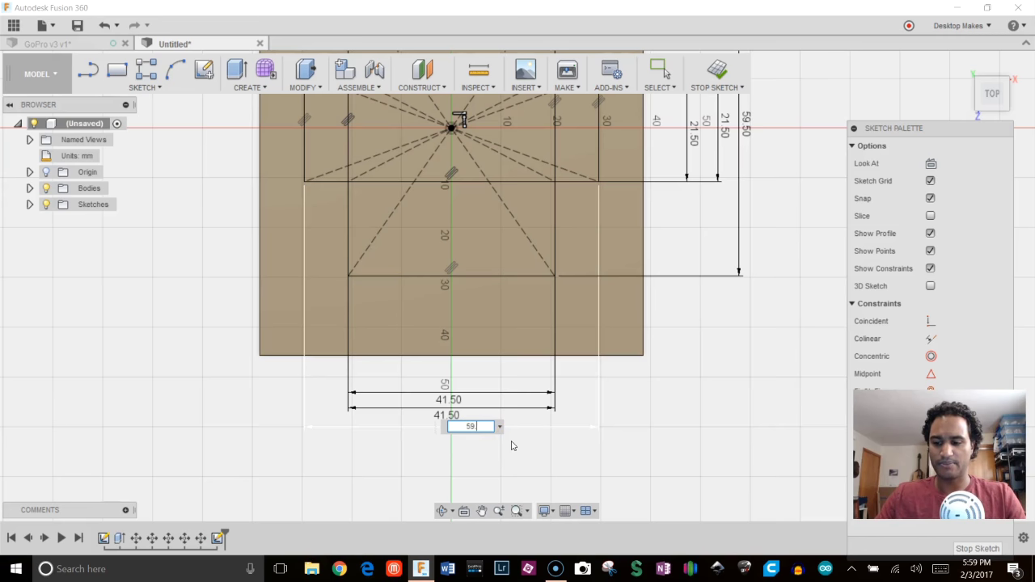
left_click(661, 396)
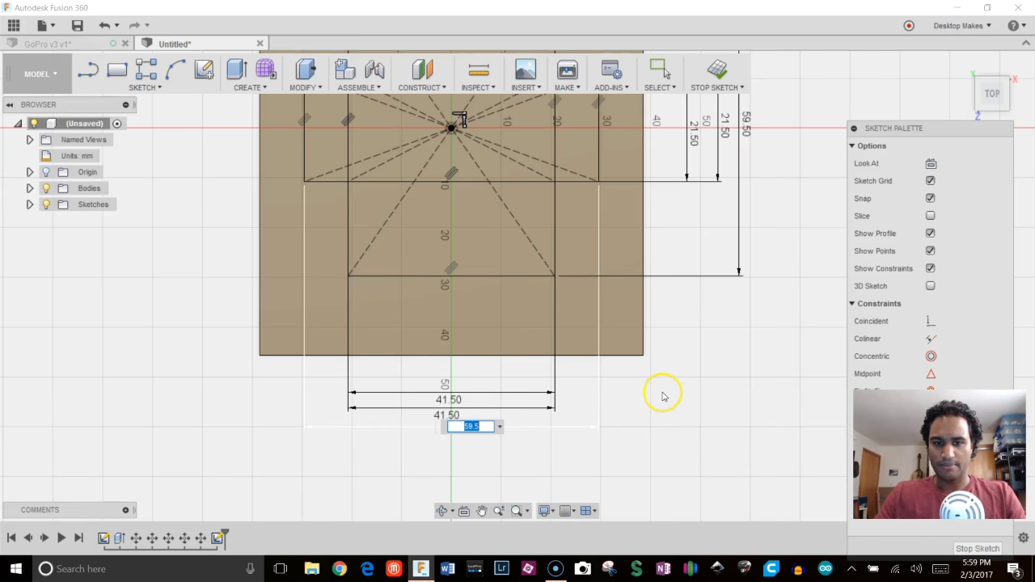
key("Return")
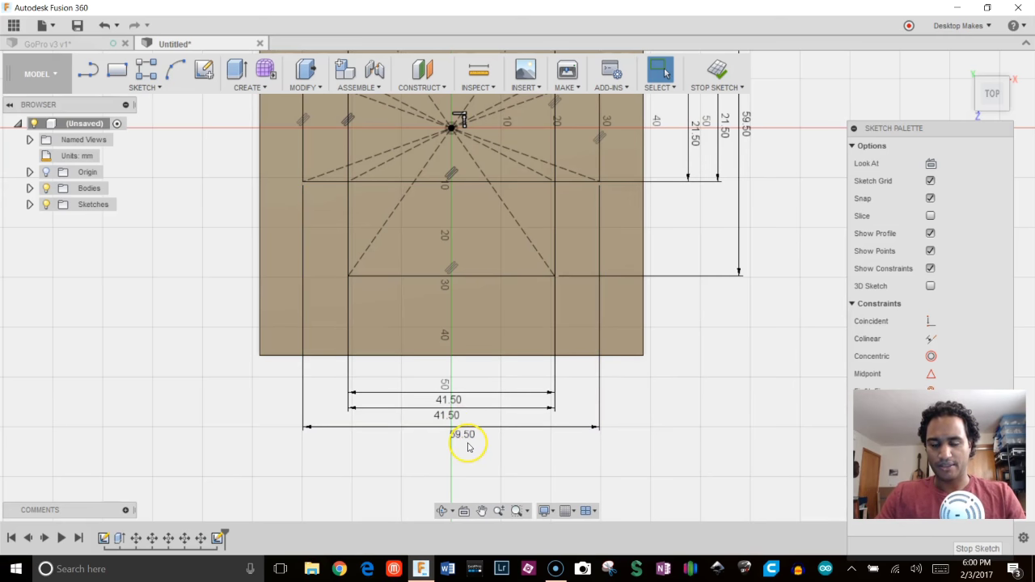
key("F6")
key("F6")
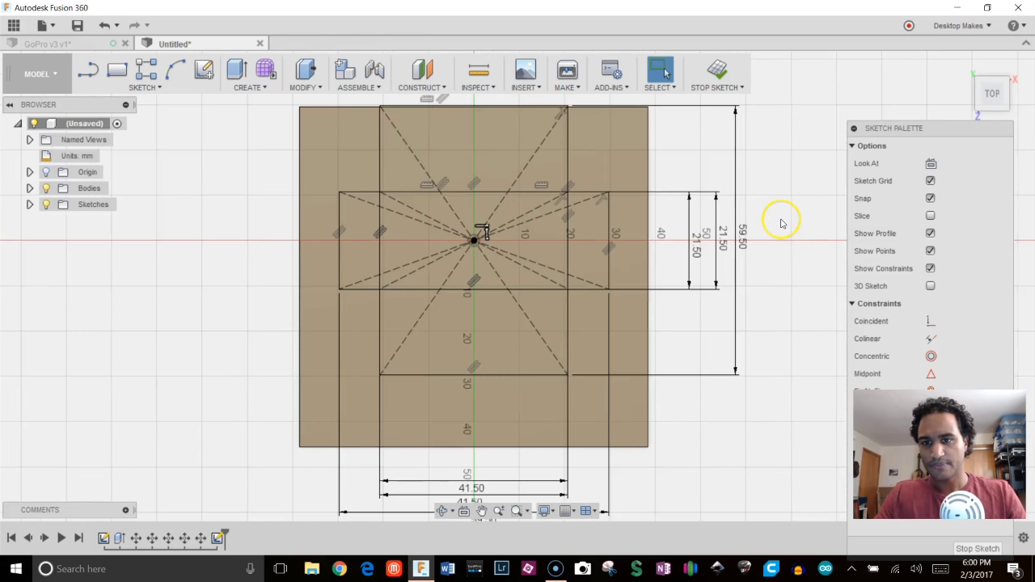
Finish the sketch, then hide Sketch2 and show it again
scroll(781, 217, "down", 2)
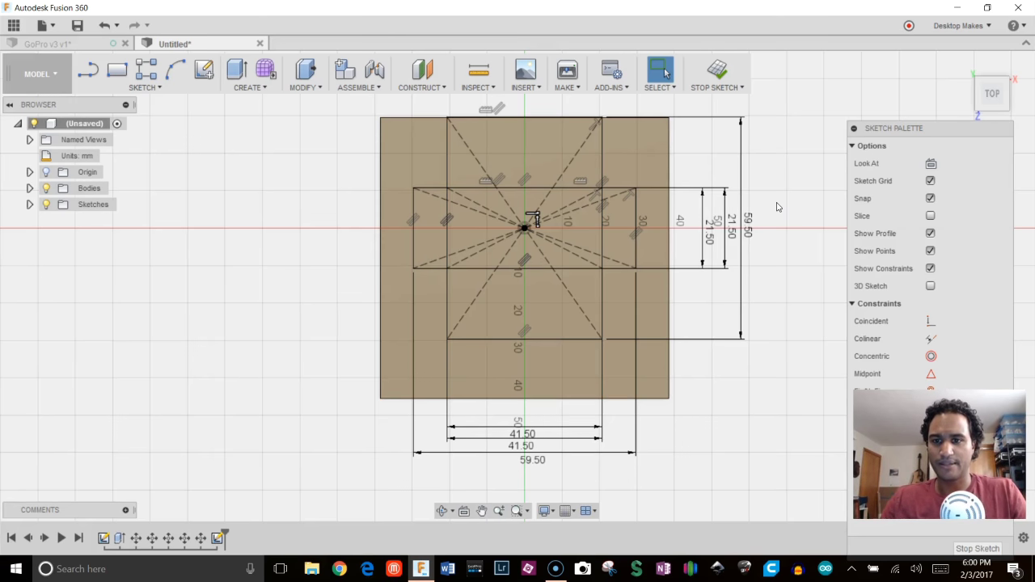
middle_click_drag(752, 249, 719, 268)
left_click(716, 70)
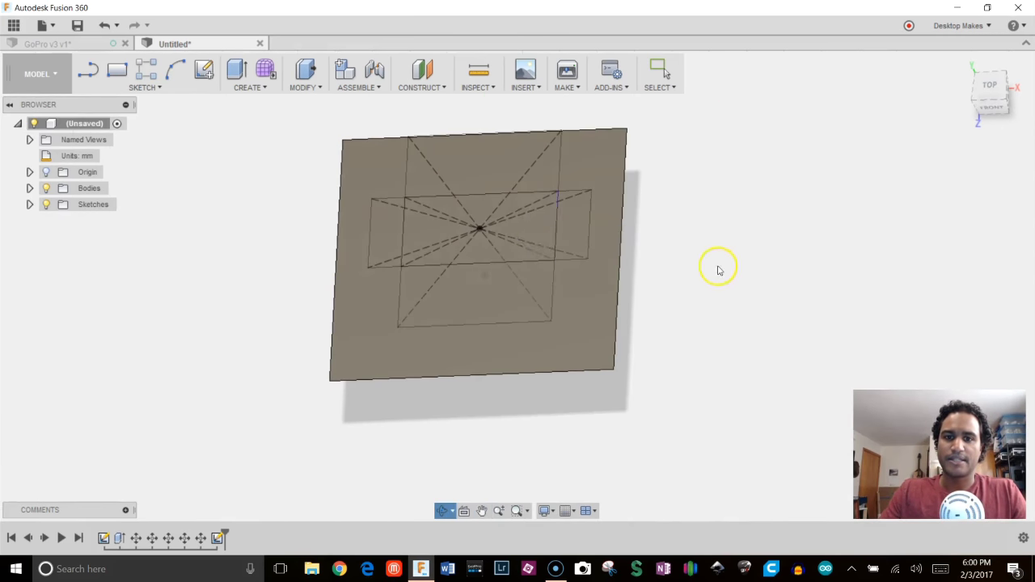
left_click(29, 203)
left_click(57, 236)
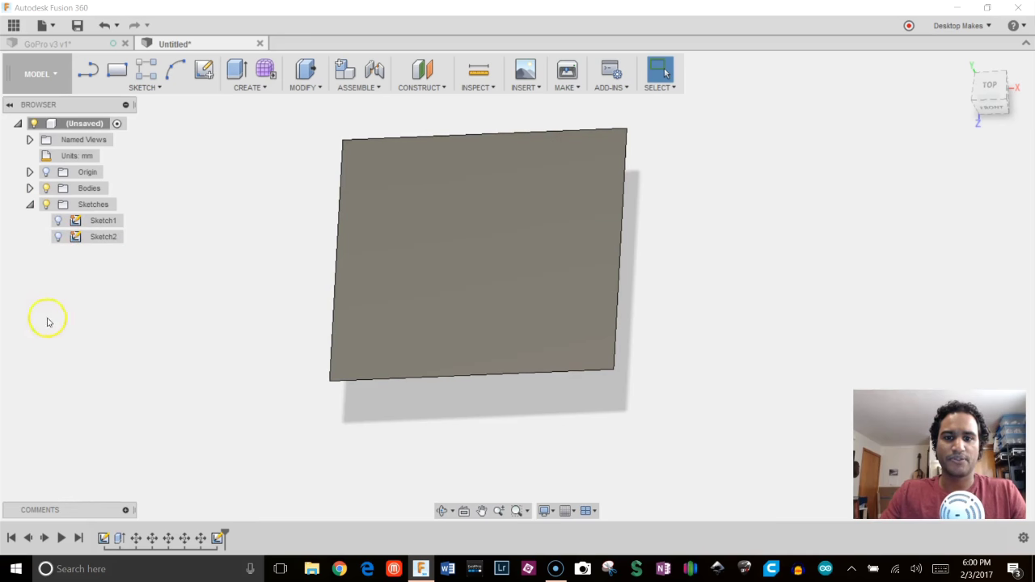
left_click(58, 236)
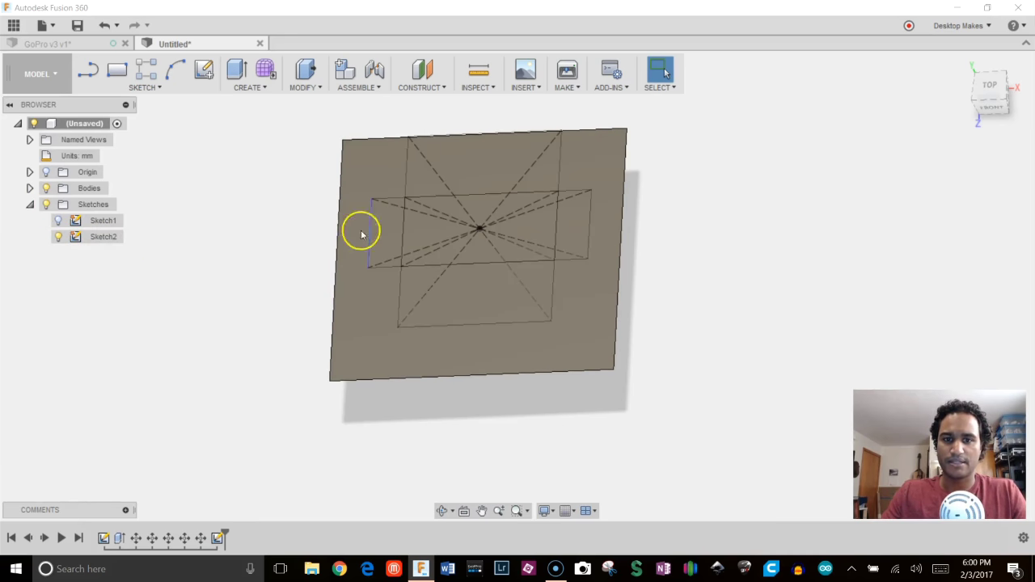
Extrude the cross's central rectangle -17 mm into the block as a cut
left_click(426, 230)
key("e")
mouse_move(520, 334)
middle_mouse_down("shift")
mouse_move(461, 286)
mouse_move(416, 318)
middle_mouse_up("shift")
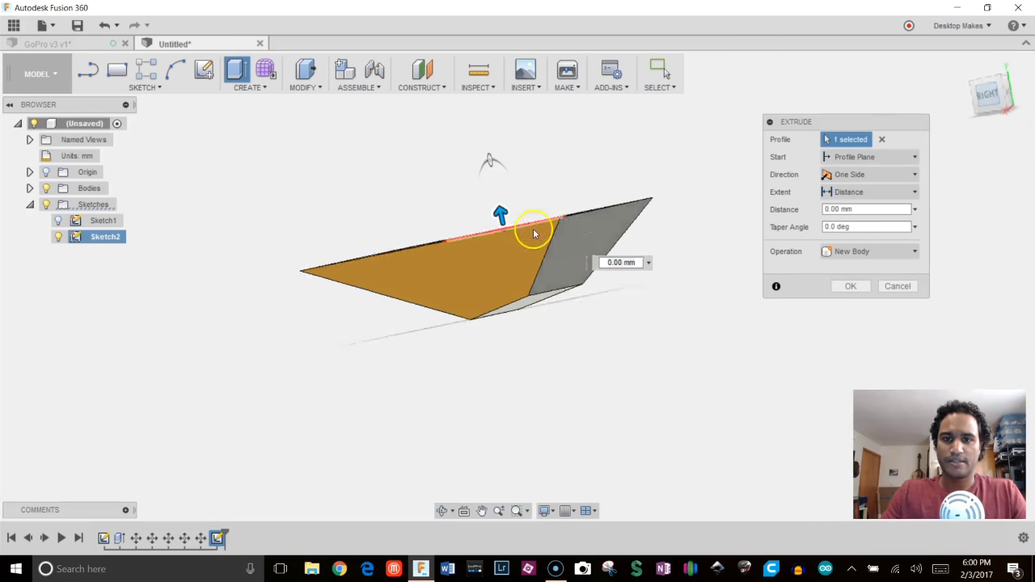
left_click_drag(520, 208, 525, 236)
scroll(522, 267, "up", 5)
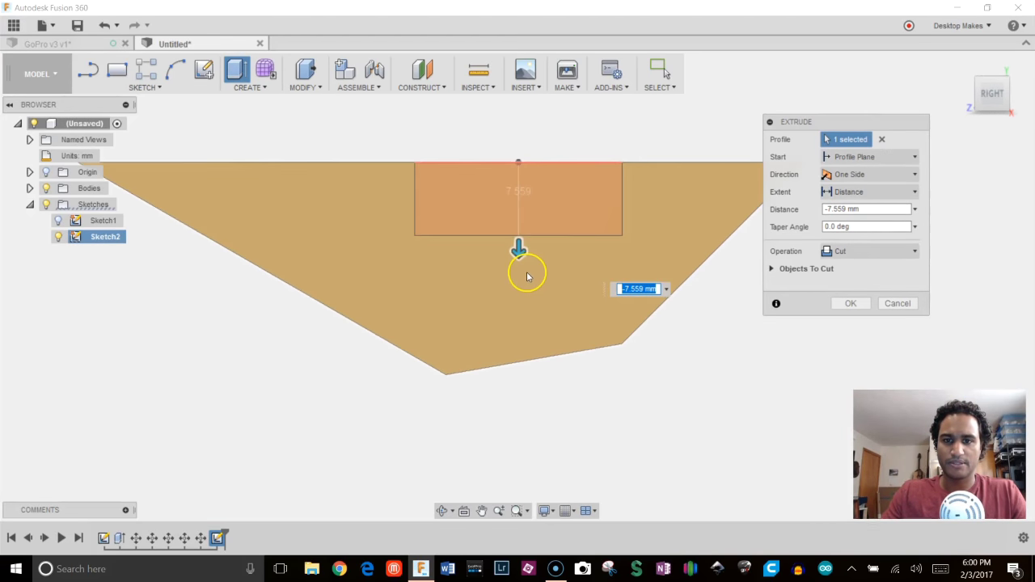
left_click_drag(525, 272, 489, 342)
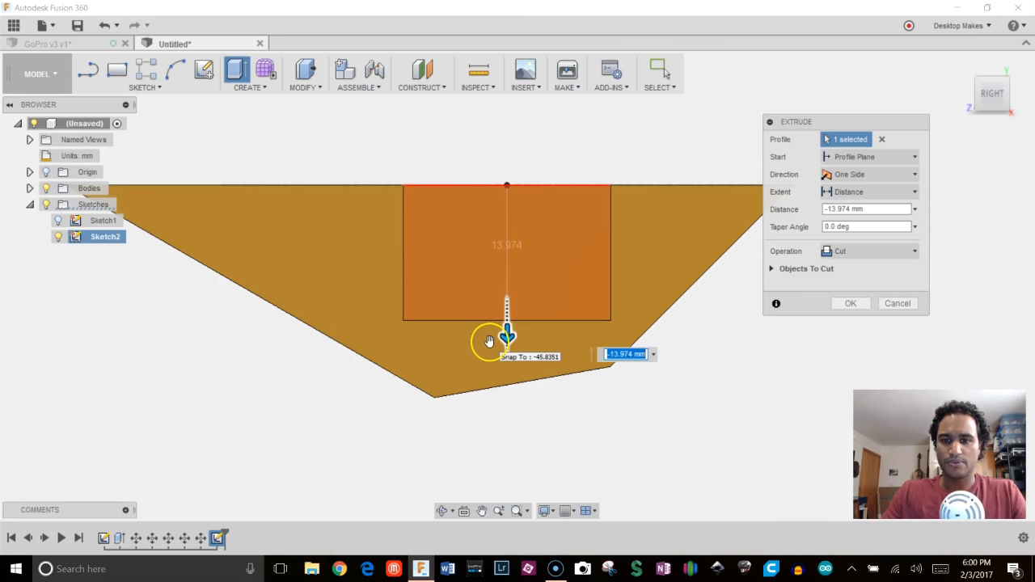
type("-17")
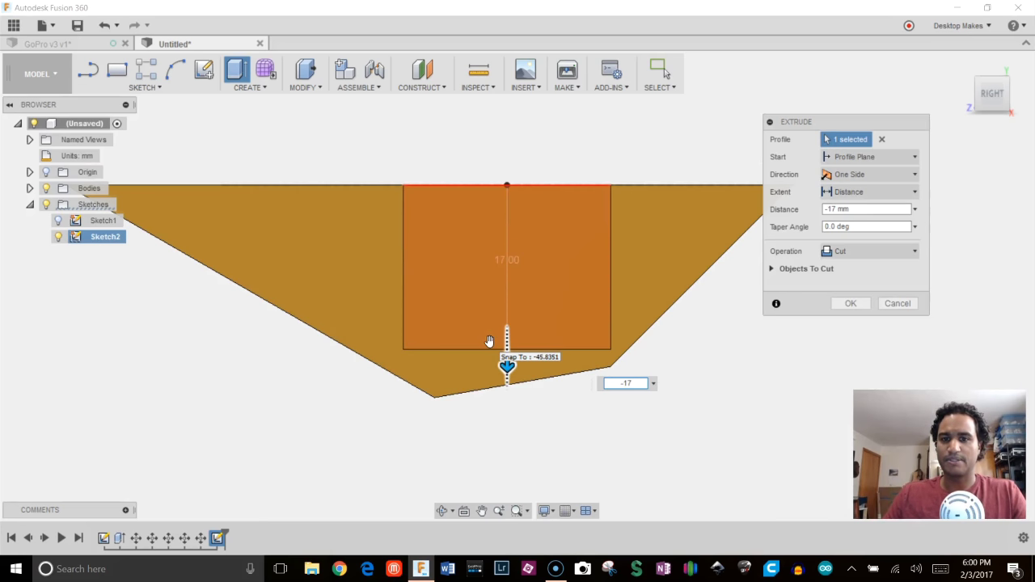
key("Return")
Make Sketch2 visible again above the central pocket
mouse_move(299, 196)
middle_mouse_down("shift")
mouse_move(381, 253)
mouse_move(363, 252)
middle_mouse_up("shift")
left_click(61, 239)
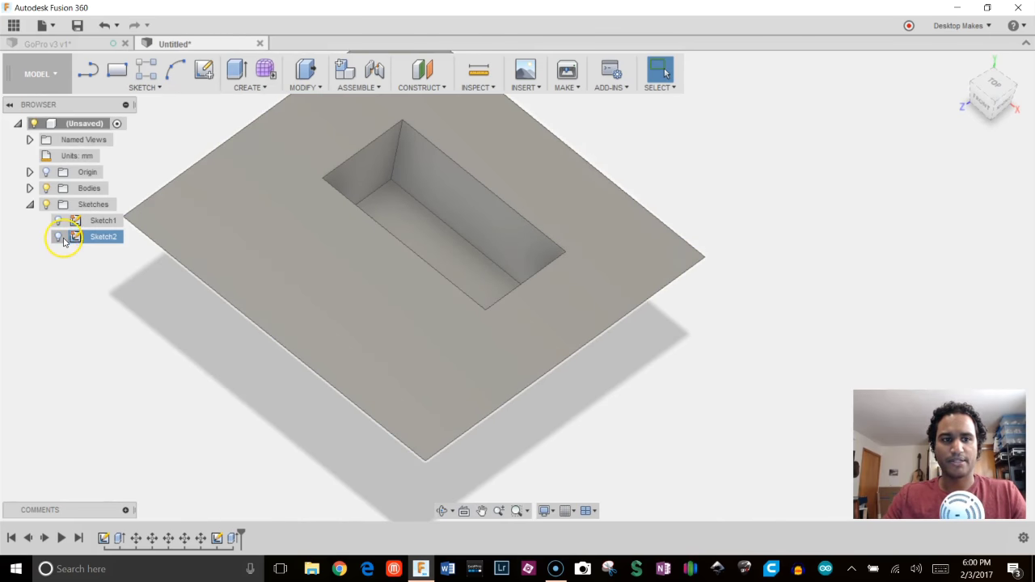
left_click(58, 237)
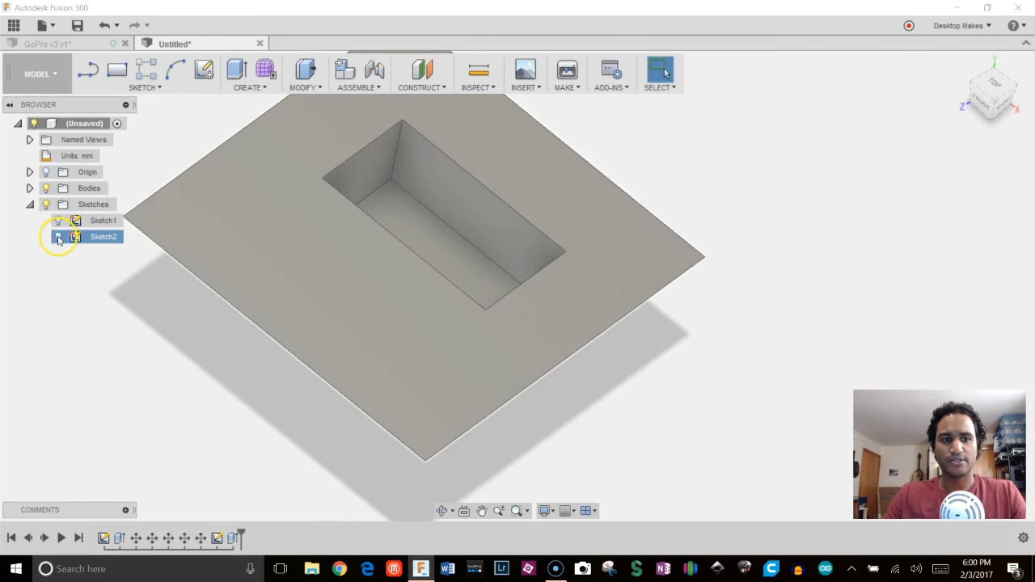
mouse_move(178, 238)
middle_mouse_down("shift")
mouse_move(250, 291)
mouse_move(350, 293)
middle_mouse_up("shift")
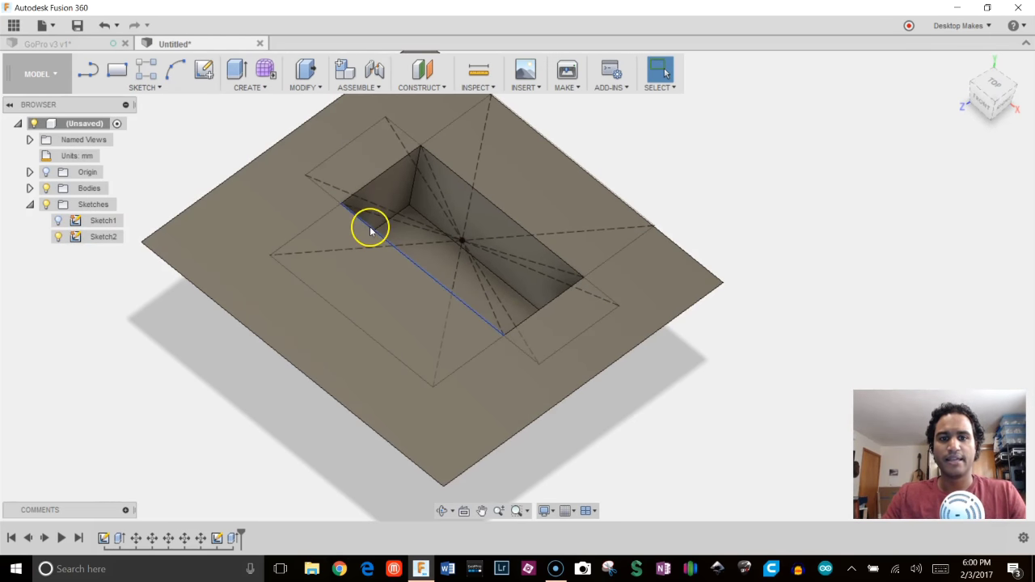
Extrude the two end regions of the horizontal rectangle down into the block as a cut, shallower than the central pocket
left_click(371, 160)
key("e")
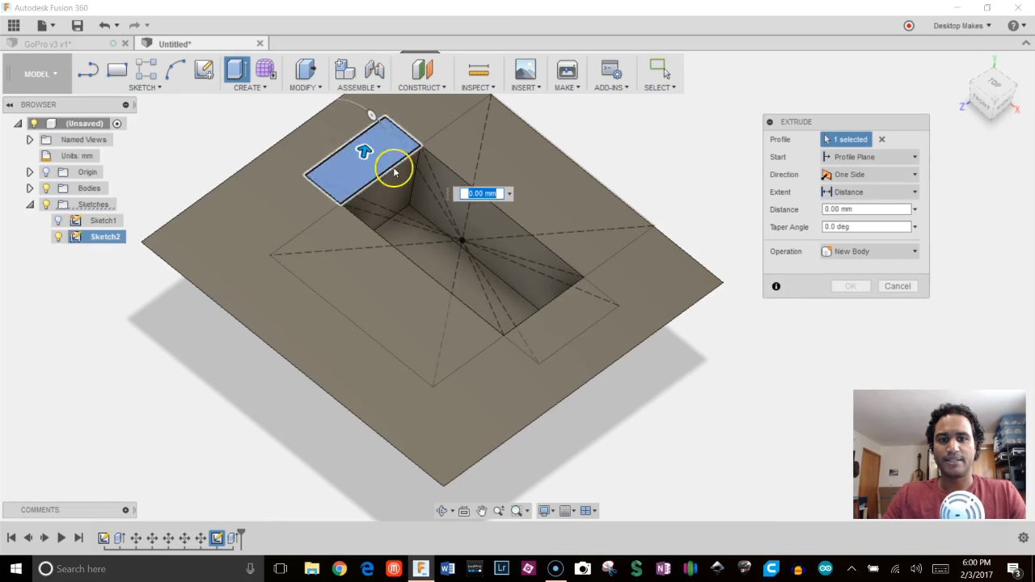
left_click(578, 308)
middle_click_drag(555, 392, 525, 335, "shift")
left_click(1020, 91)
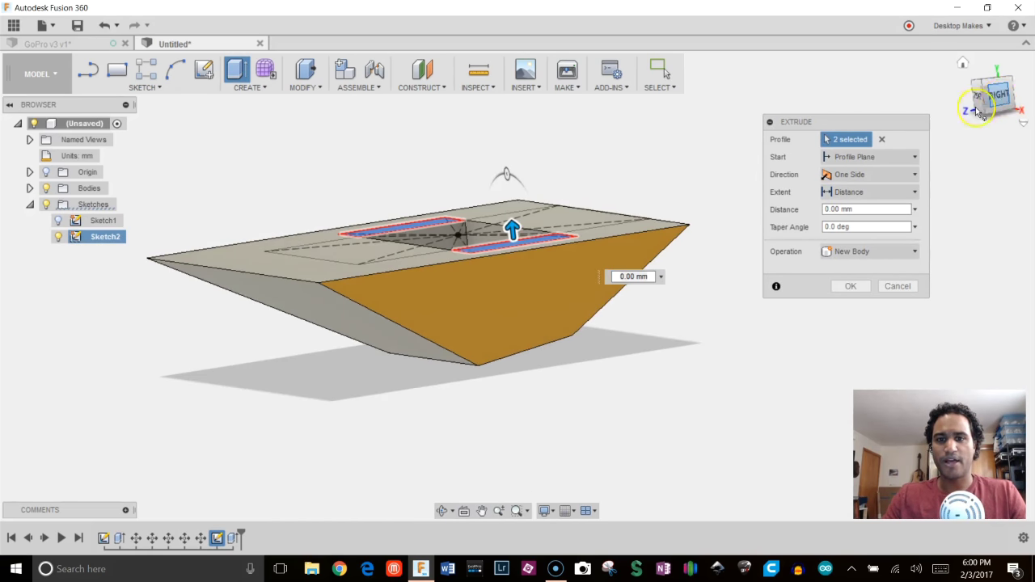
left_click_drag(469, 219, 465, 261)
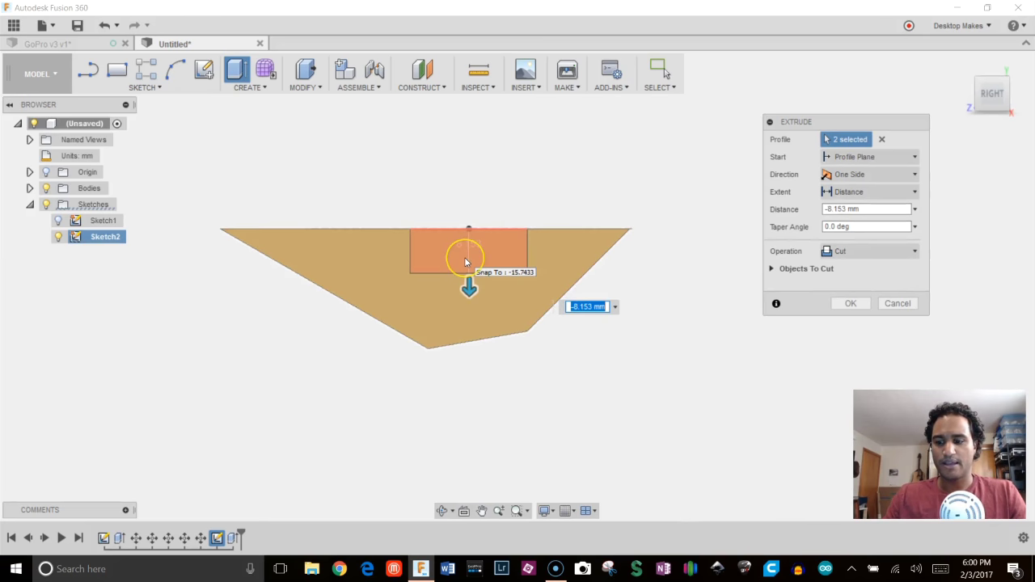
key("Return")
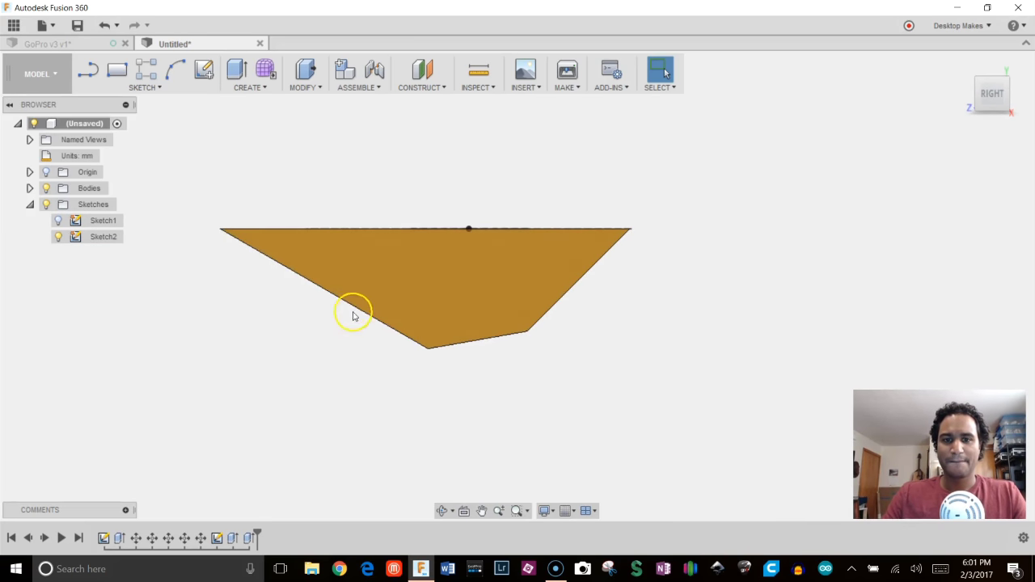
Extrude the two outer regions of the vertical rectangle down into the block as a shallow cut
middle_click_drag(351, 310, 441, 374, "shift")
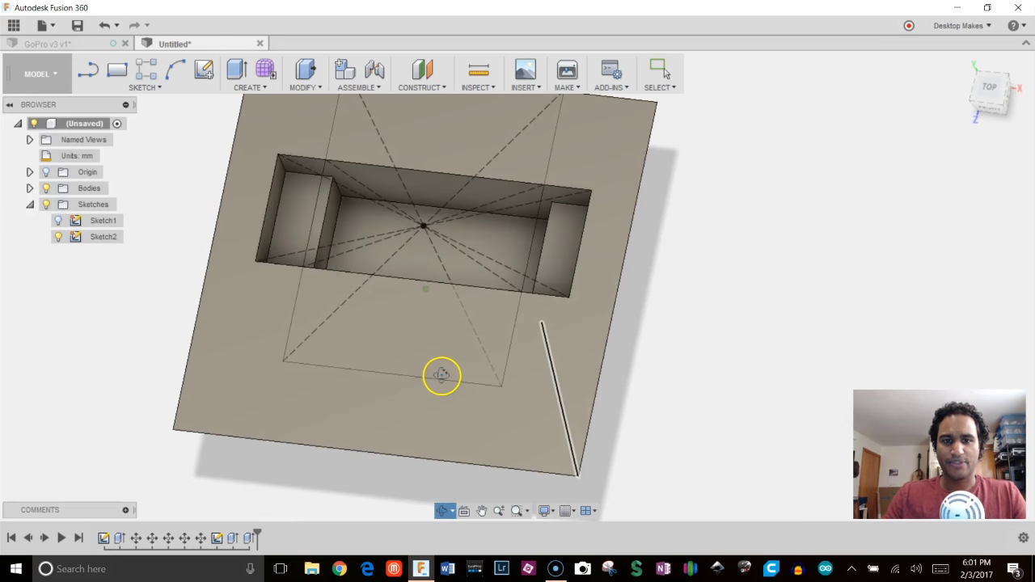
left_click(441, 378)
key("e")
left_click(424, 193)
middle_click_drag(424, 193, 540, 208, "shift")
left_click_drag(540, 208, 558, 224)
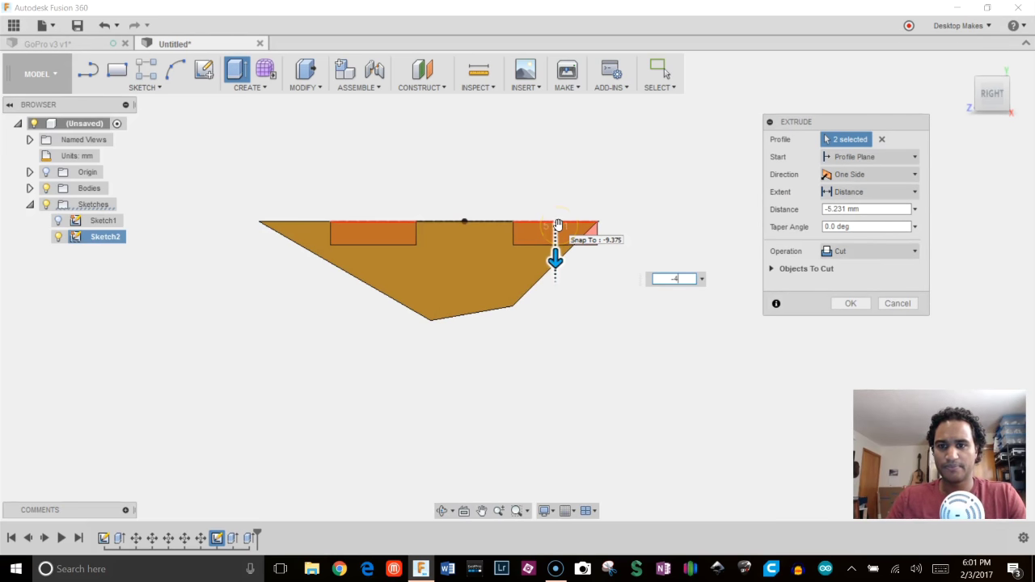
key("Return")
Turn the display of Sketch2 back on over the finished cross-shaped pocket
middle_click_drag(557, 224, 623, 365, "shift")
left_click(59, 237)
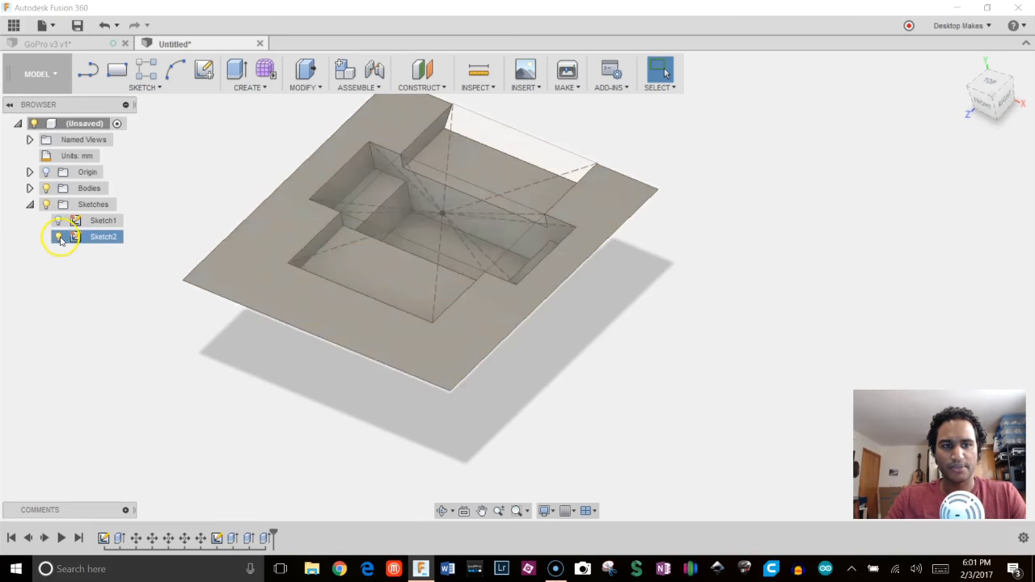
mouse_move(194, 299)
middle_mouse_down("shift")
mouse_move(238, 324)
mouse_move(290, 394)
mouse_move(272, 365)
mouse_move(296, 307)
mouse_move(312, 344)
mouse_move(272, 362)
mouse_move(468, 351)
mouse_move(677, 310)
mouse_move(183, 318)
middle_mouse_up("shift")
left_click(58, 238)
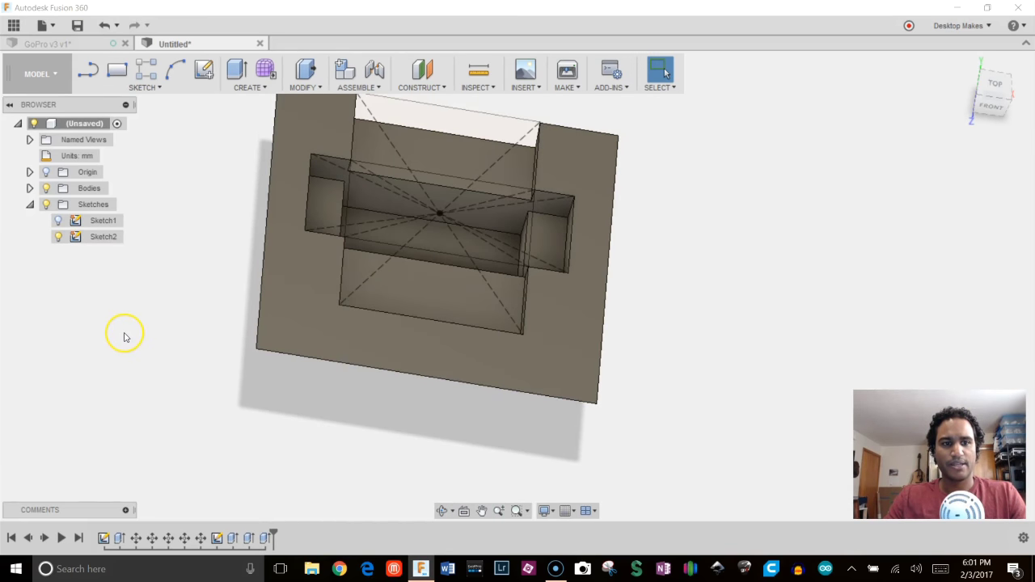
Edit Sketch2 and offset the vertical rectangle outward by 3 mm
double_click(103, 239)
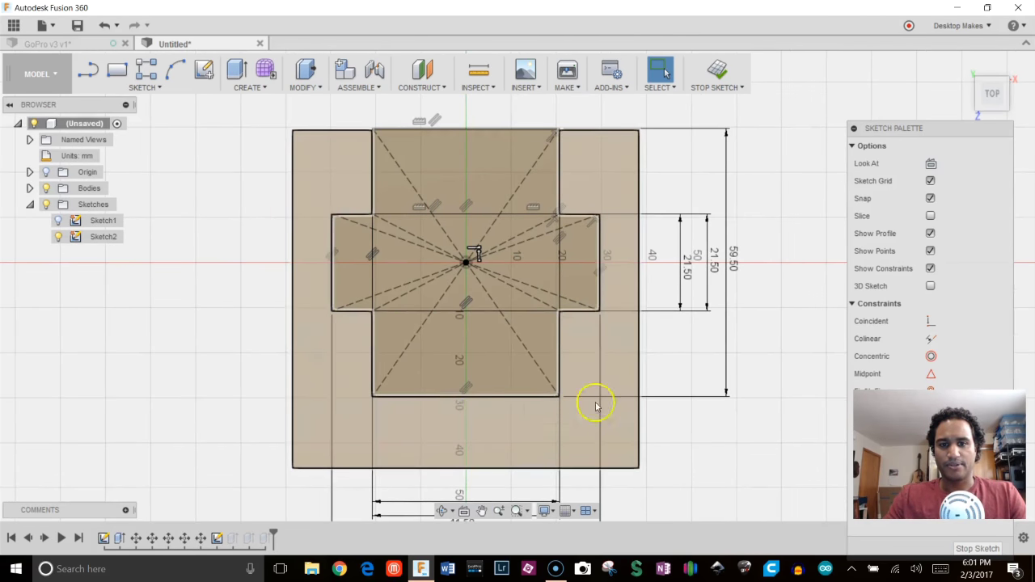
middle_click_drag(751, 367, 749, 350, "shift")
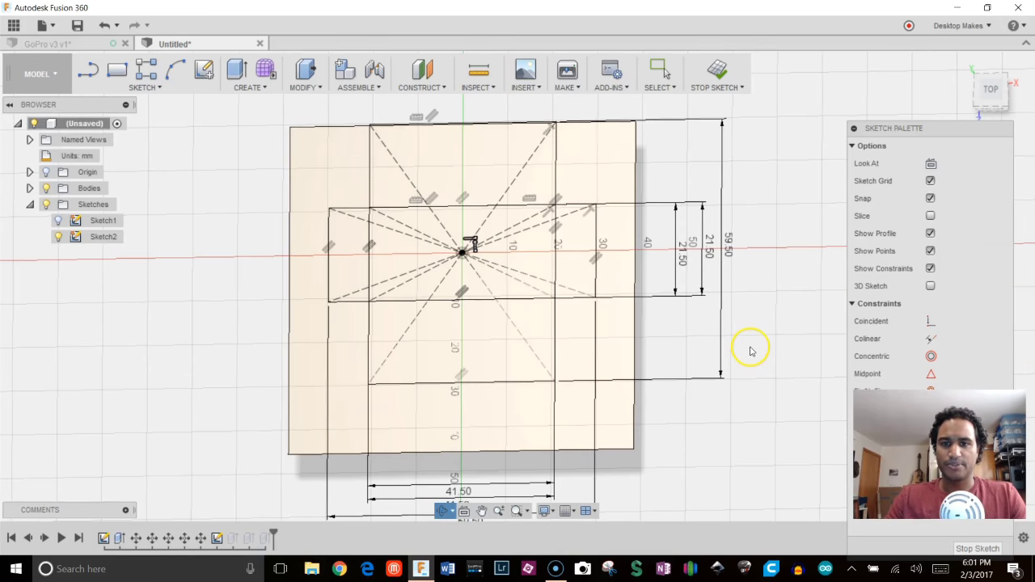
left_click(173, 87)
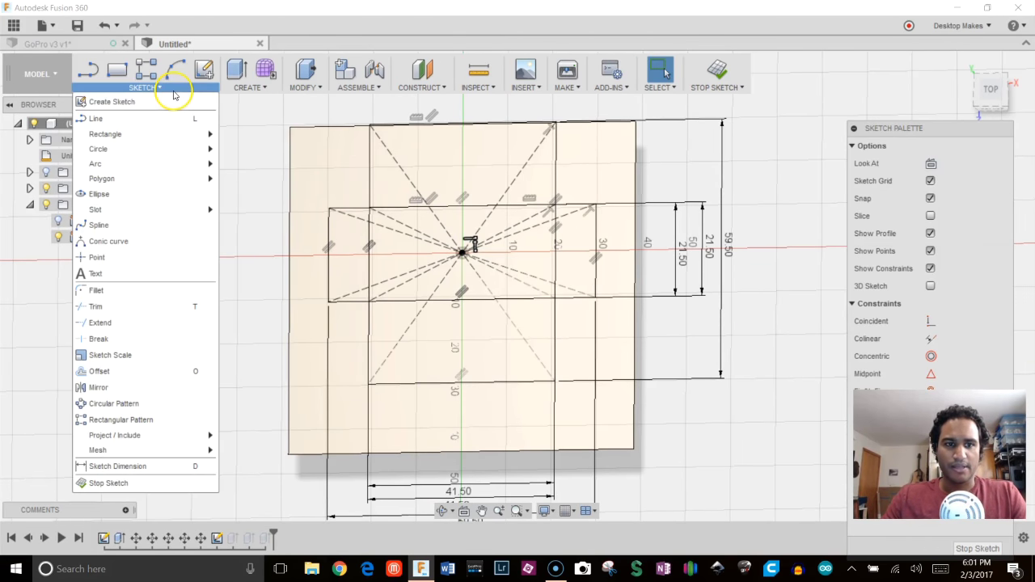
left_click(133, 371)
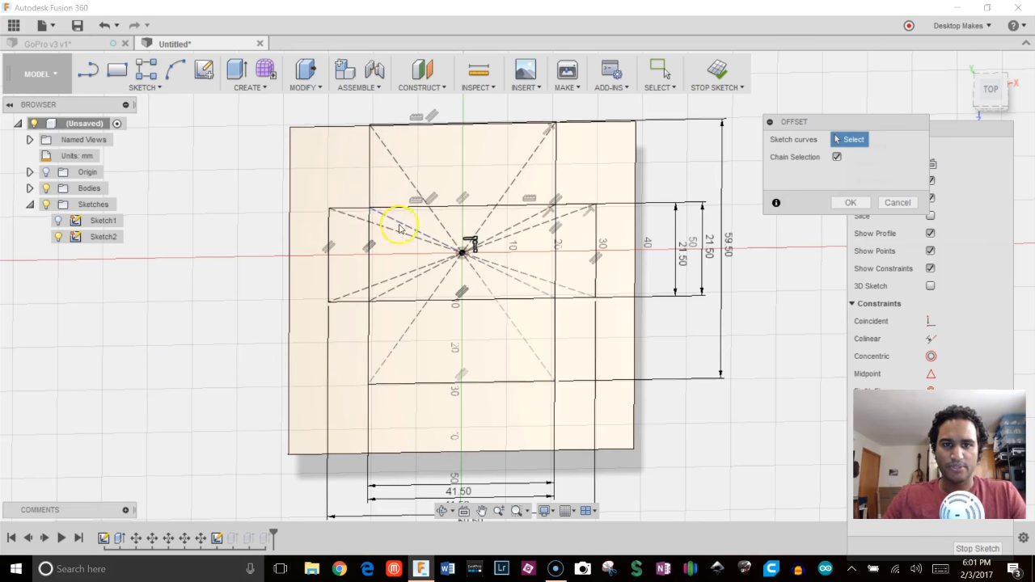
left_click(993, 89)
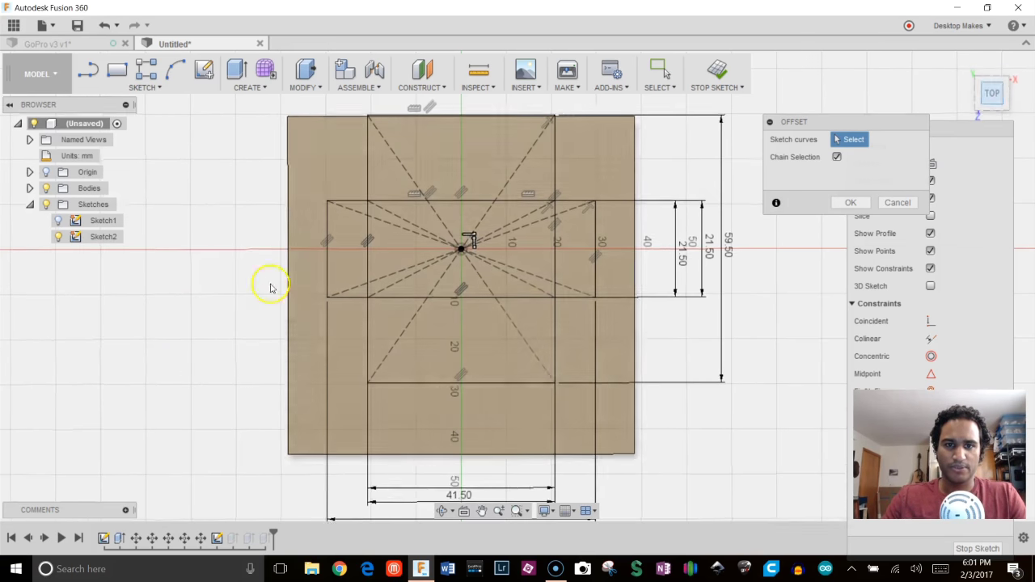
left_click(370, 161)
left_click_drag(365, 160, 350, 160)
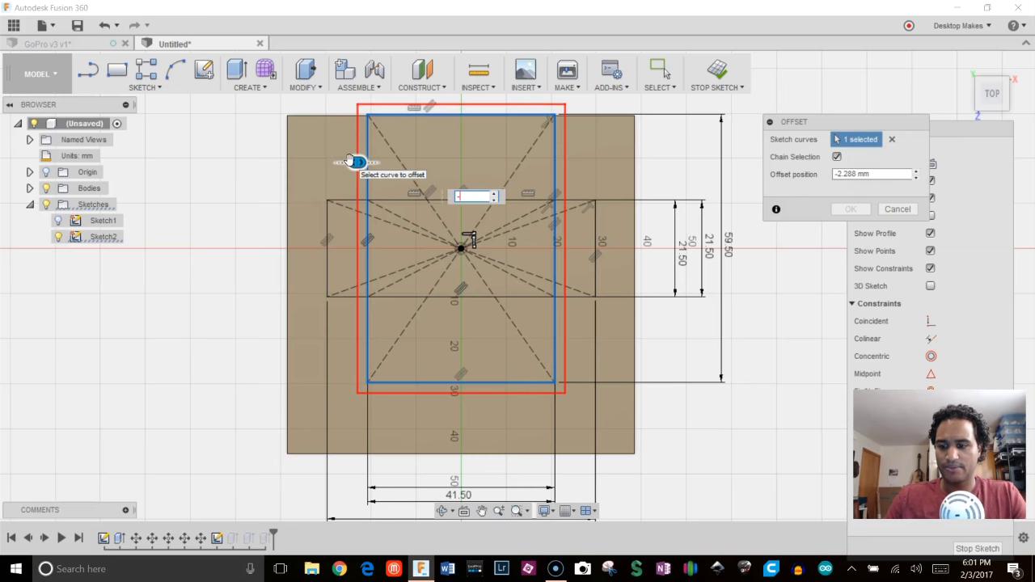
key("Return")
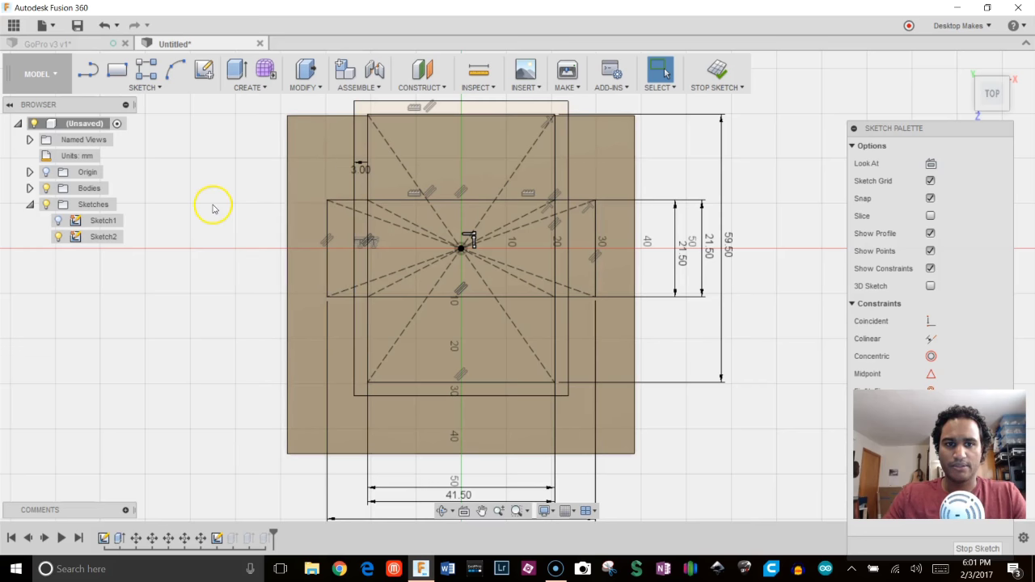
Offset the horizontal rectangle outward by 3 mm and finish the Offset command
right_click(208, 198)
left_click(208, 146)
left_click(327, 235)
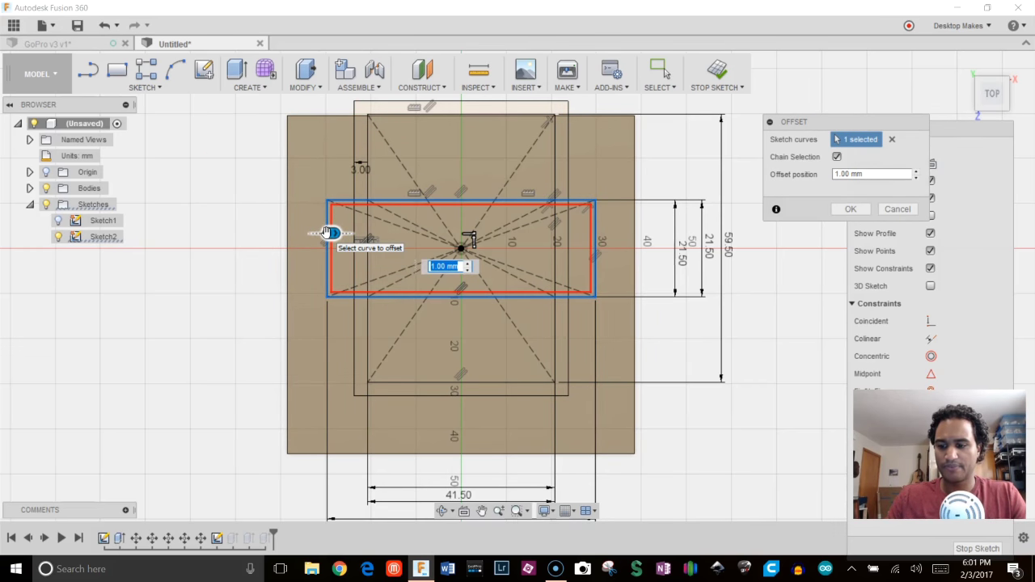
key("Return")
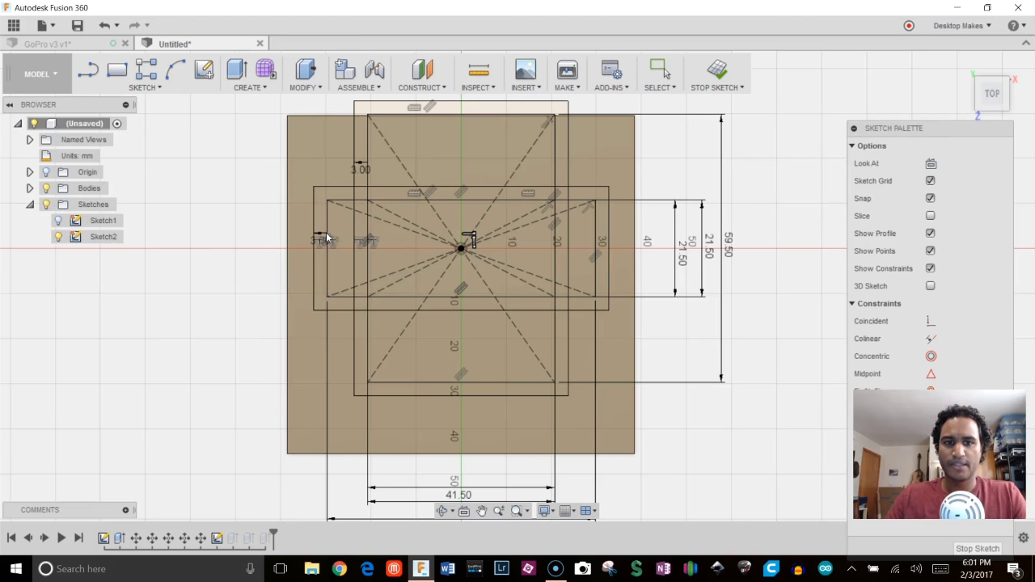
left_click(393, 330)
left_click(715, 331)
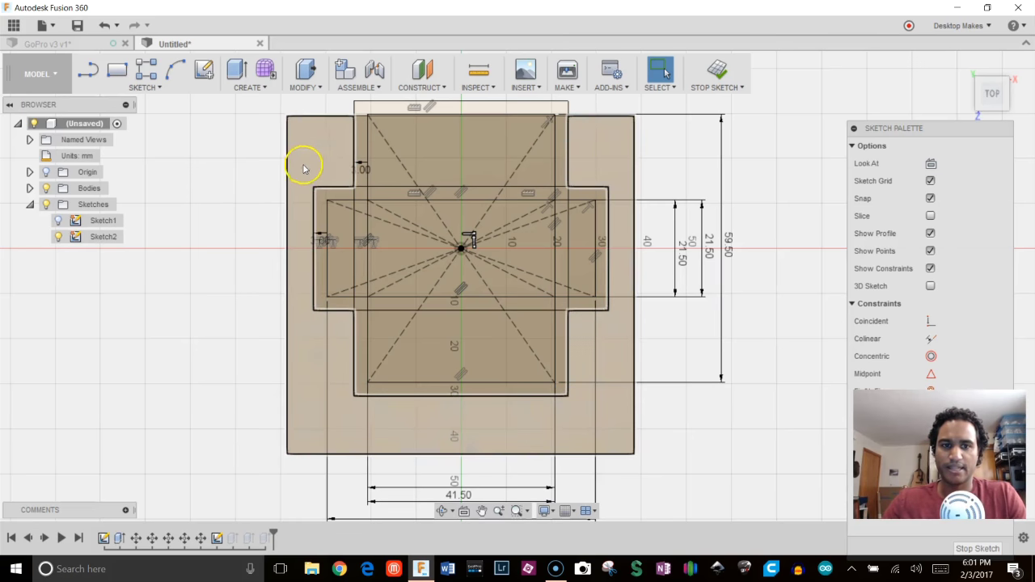
Extrude the region outside the offset cross outline down through the block as a cut with extent All
key("e")
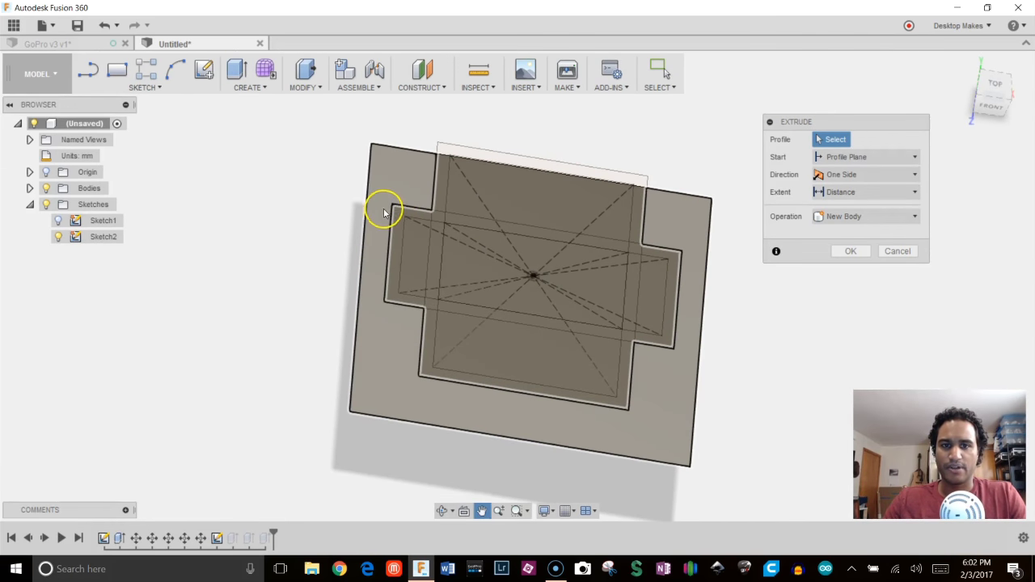
left_click(402, 185)
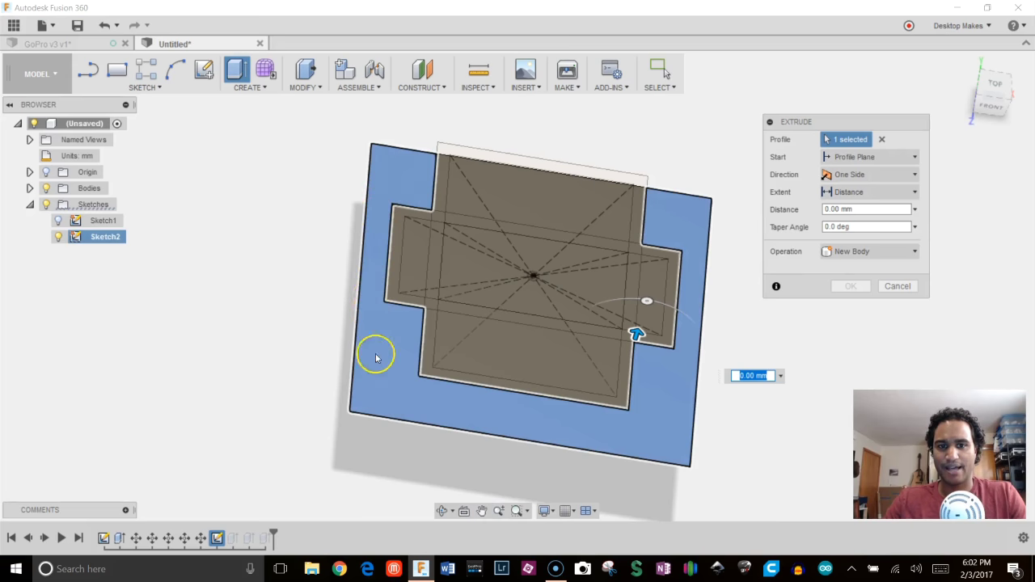
middle_click_drag(769, 412, 684, 300, "shift")
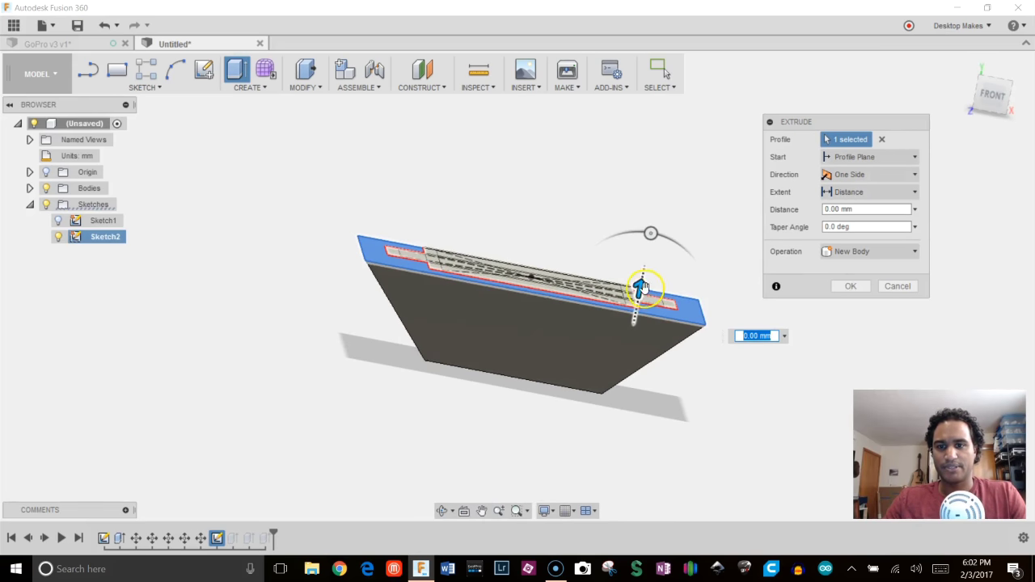
left_click_drag(640, 287, 610, 380)
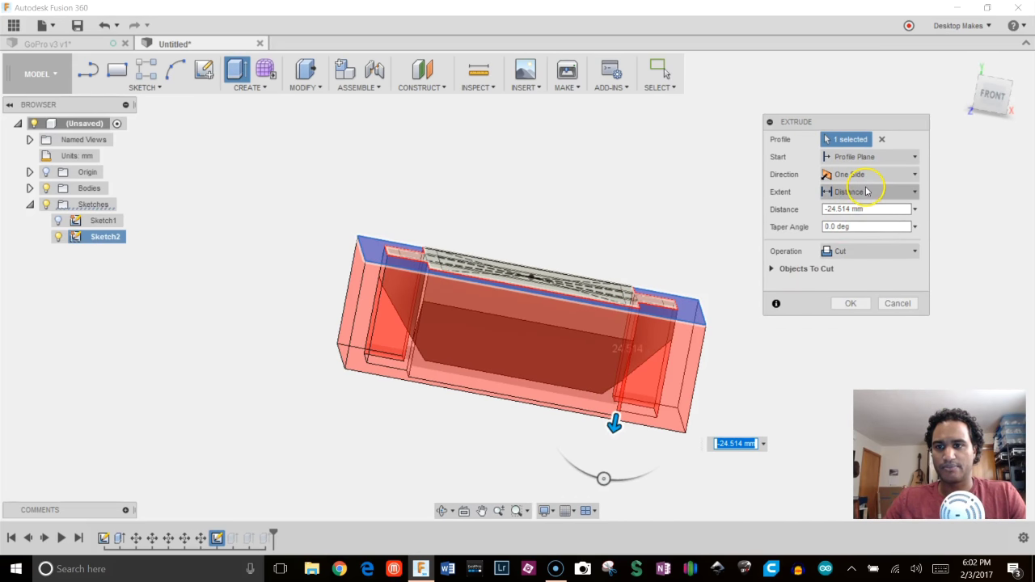
left_click(867, 190)
left_click(871, 235)
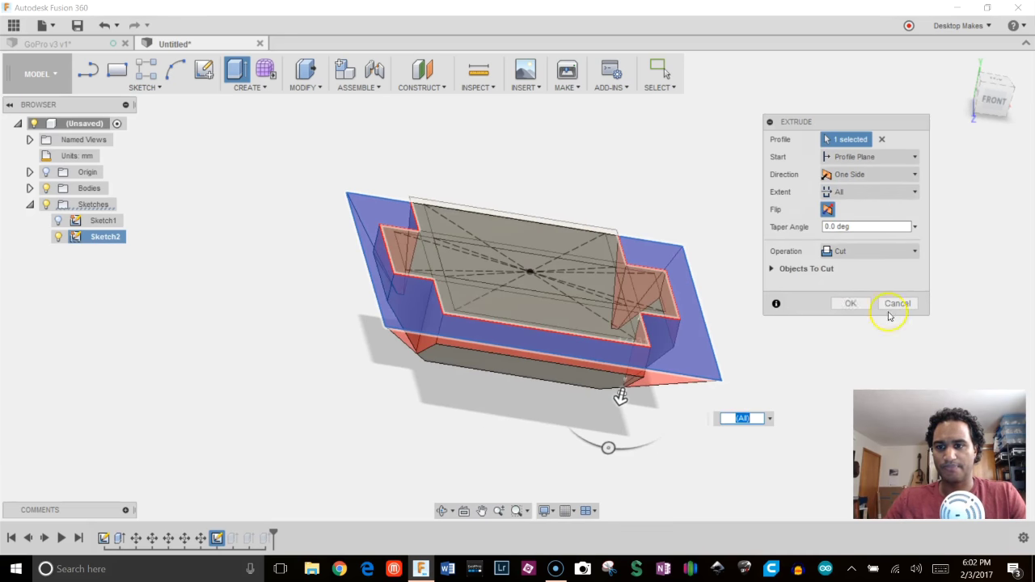
left_click(853, 303)
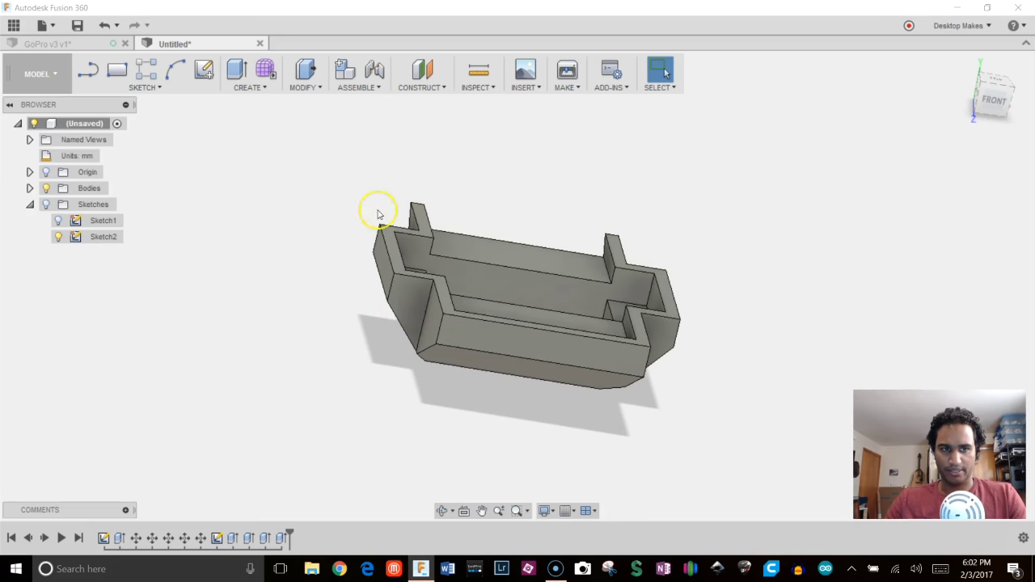
Inspect the trimmed holder and check the pocket depths by measuring the vertical inner edges of the central, side and end pockets
middle_click_drag(416, 185, 437, 219, "shift")
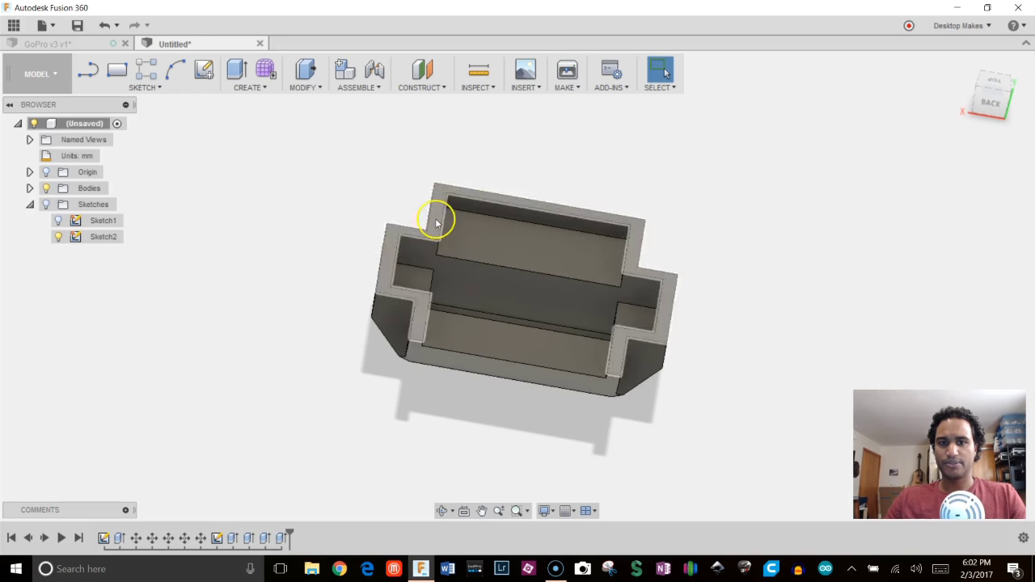
scroll(496, 220, "up", 2)
scroll(512, 248, "down", 2)
middle_click_drag(513, 247, 485, 277, "shift")
scroll(493, 278, "up", 4)
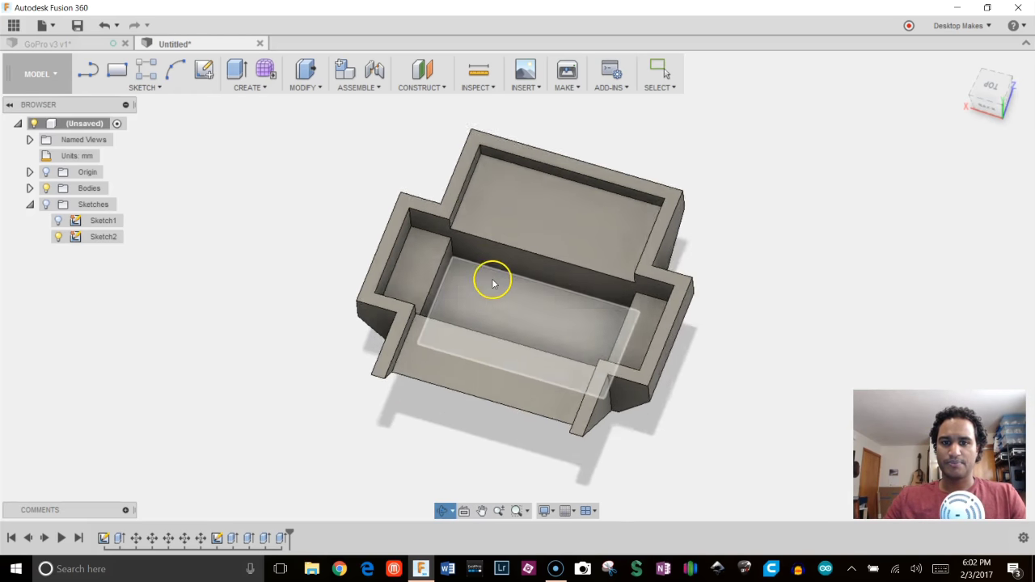
middle_click_drag(492, 224, 485, 254, "shift")
scroll(416, 278, "up", 3)
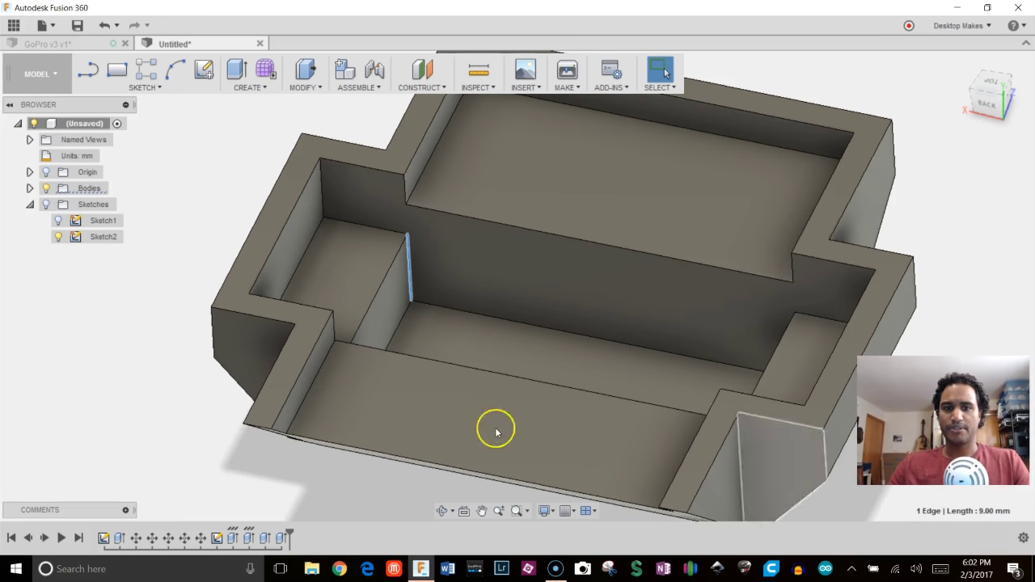
left_click(321, 200)
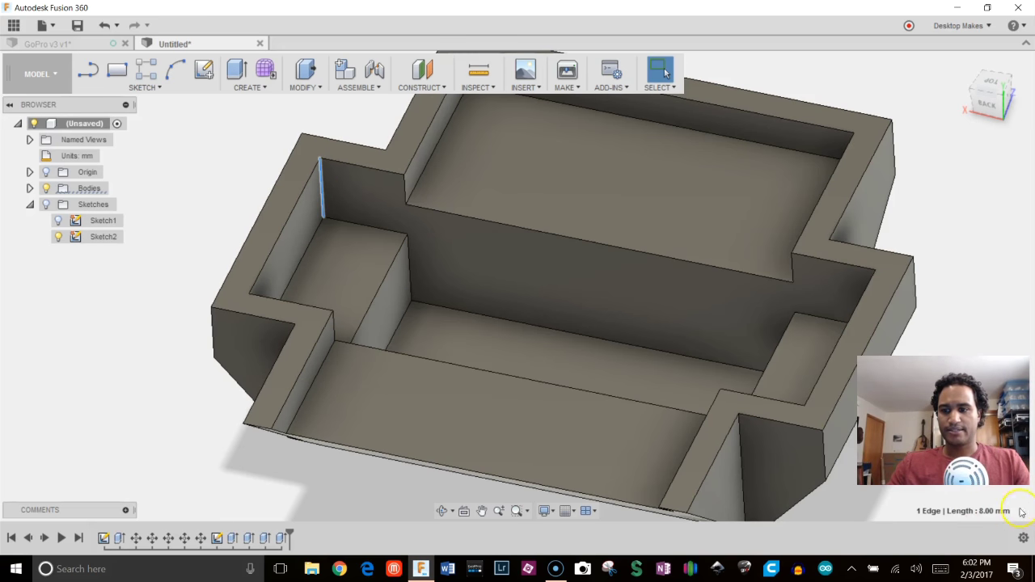
middle_click_drag(628, 358, 623, 475)
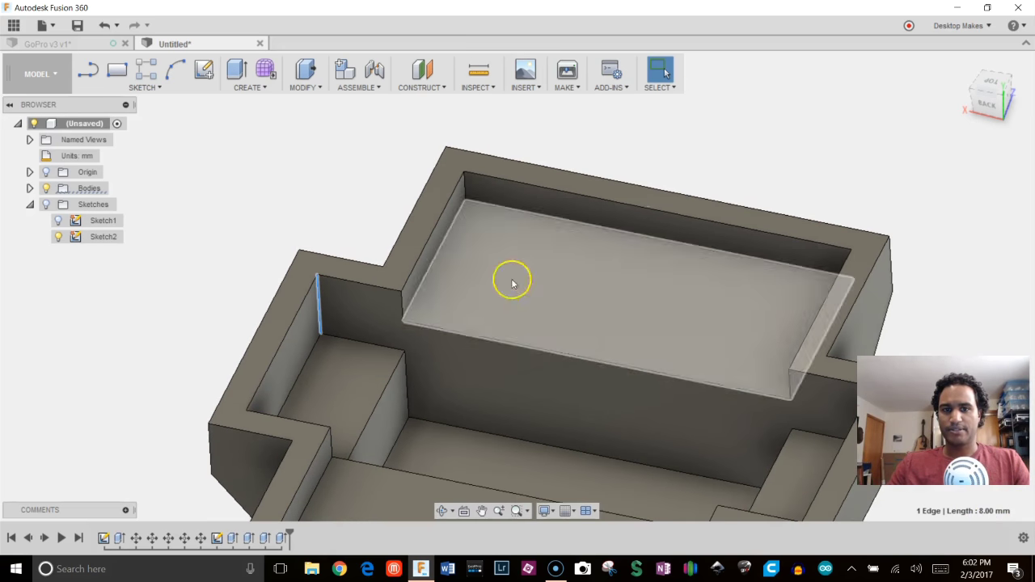
left_click(464, 188)
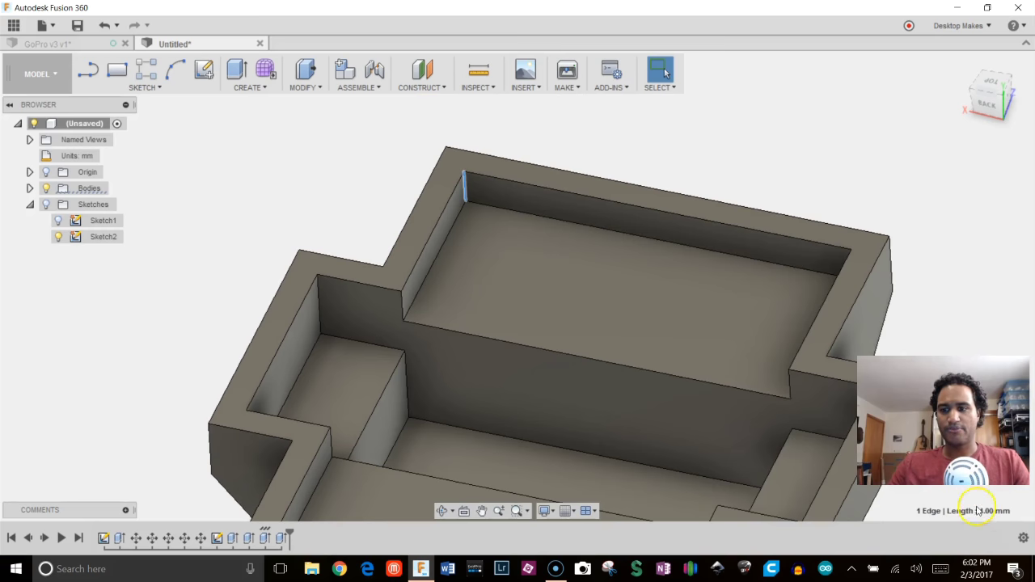
scroll(776, 380, "down", 3)
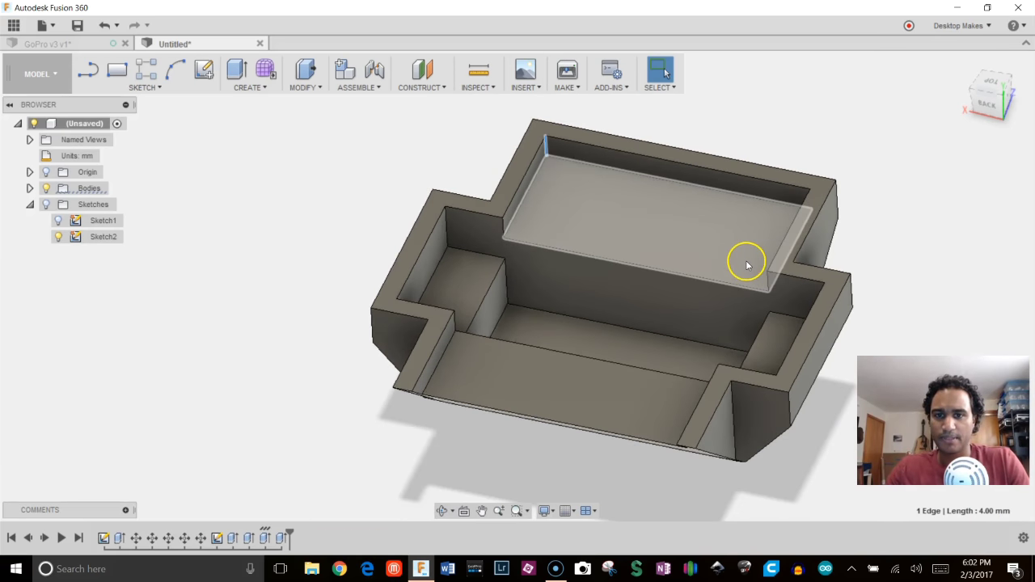
Extrude the holder's top rim face upward by 2 mm and check the inner corner edge length of the end pocket
scroll(745, 254, "up", 1)
scroll(598, 142, "up", 2)
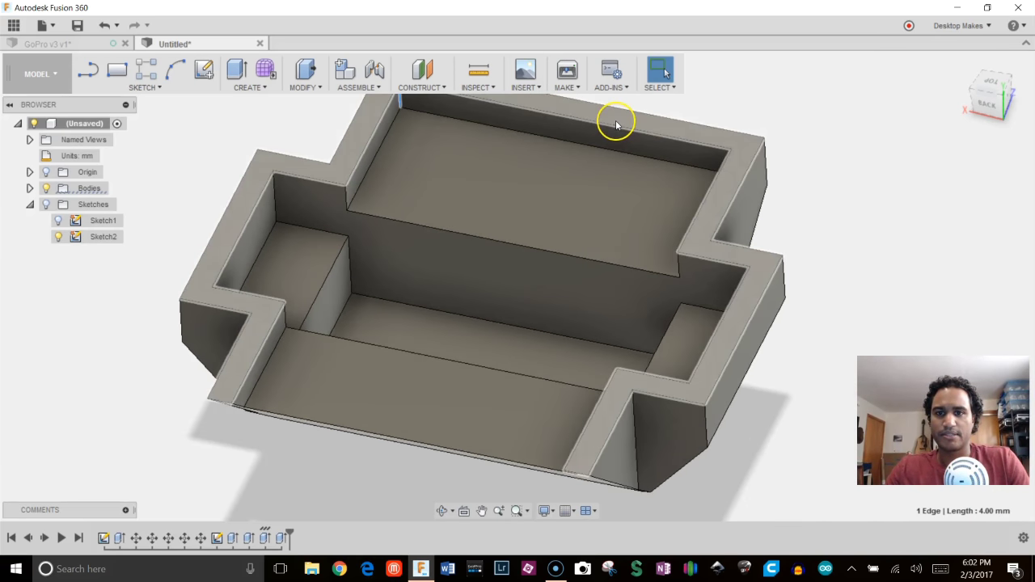
left_click(616, 126)
key("e")
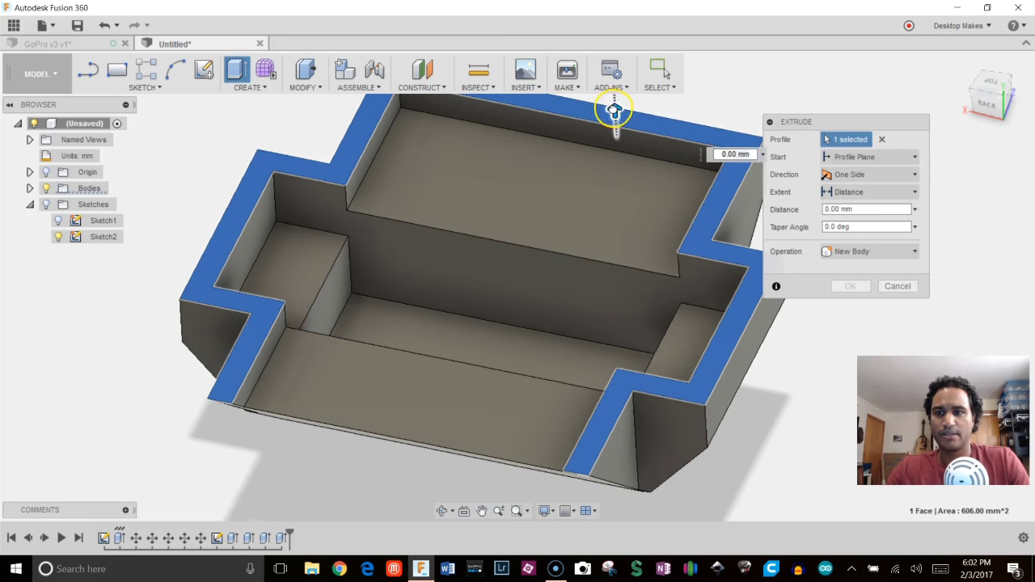
type("2")
key("Return")
scroll(849, 355, "up", 1)
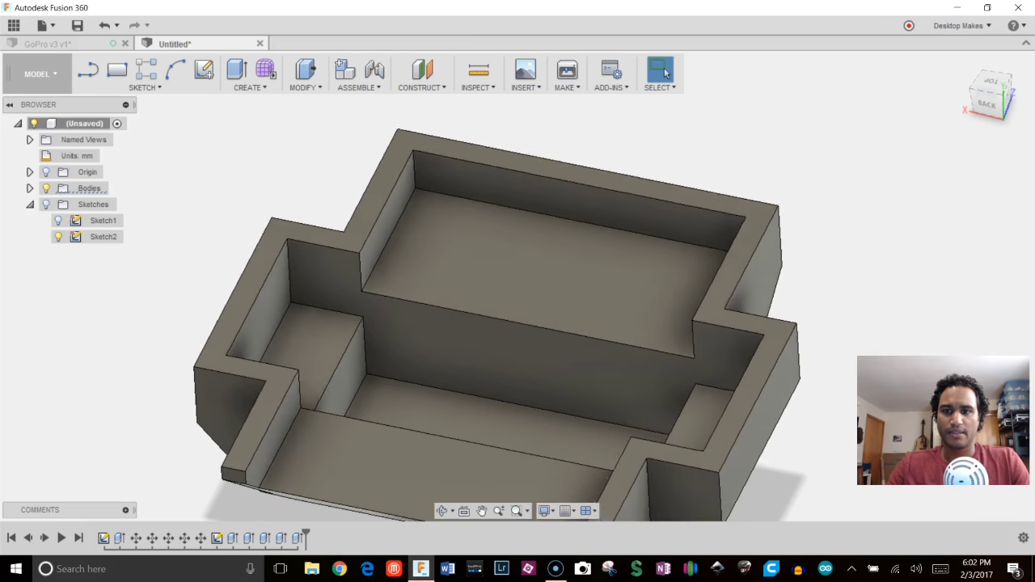
left_click(414, 180)
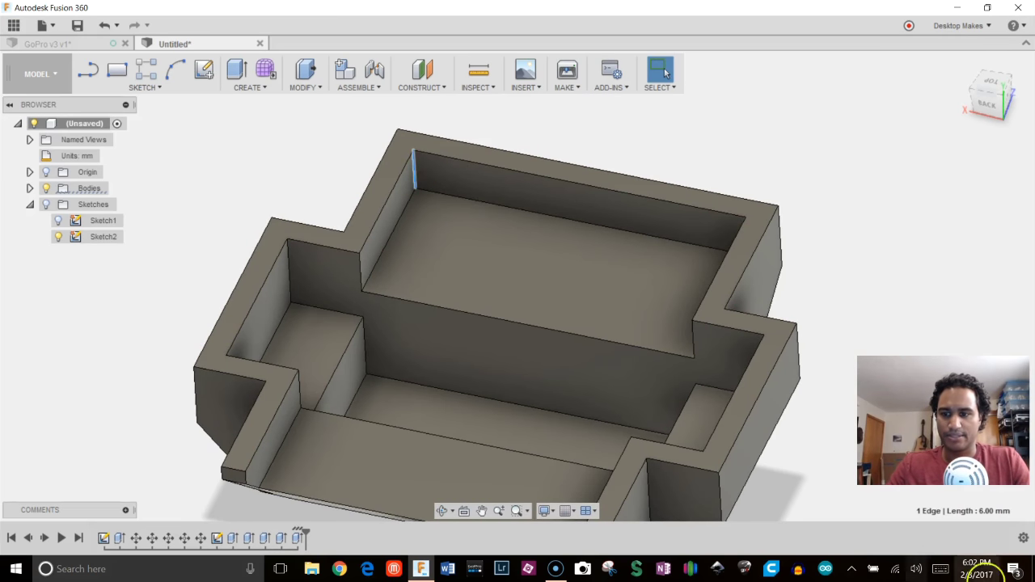
Create a new sketch on the top rim face of the holder
middle_click_drag(884, 261, 577, 354, "shift")
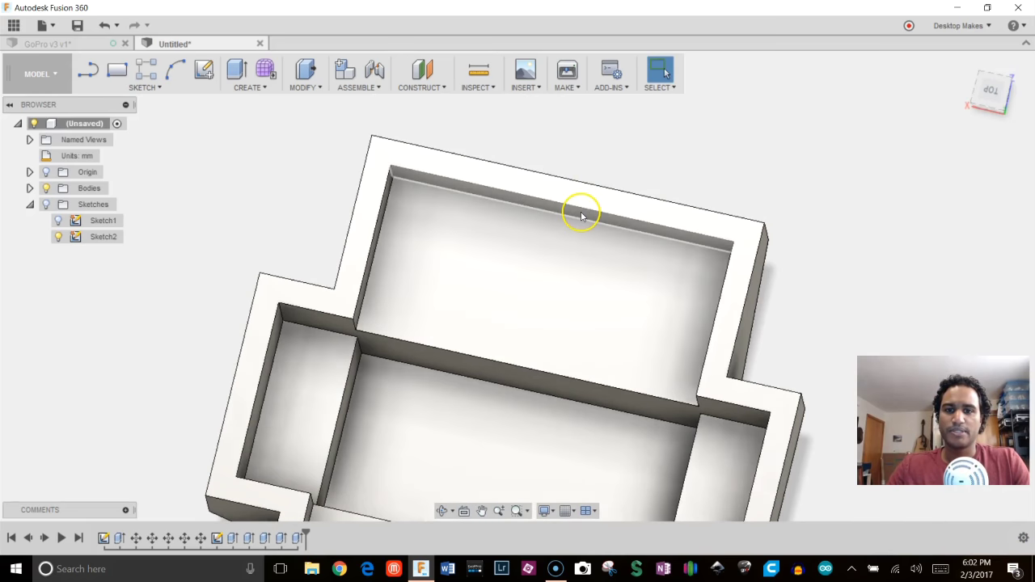
middle_click_drag(579, 210, 576, 187, "shift")
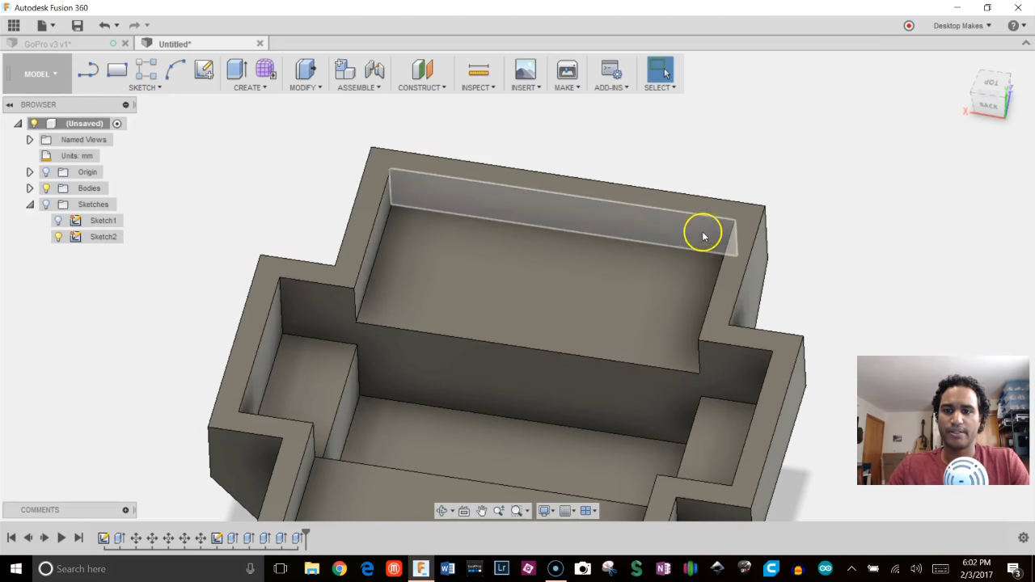
scroll(417, 161, "down", 5)
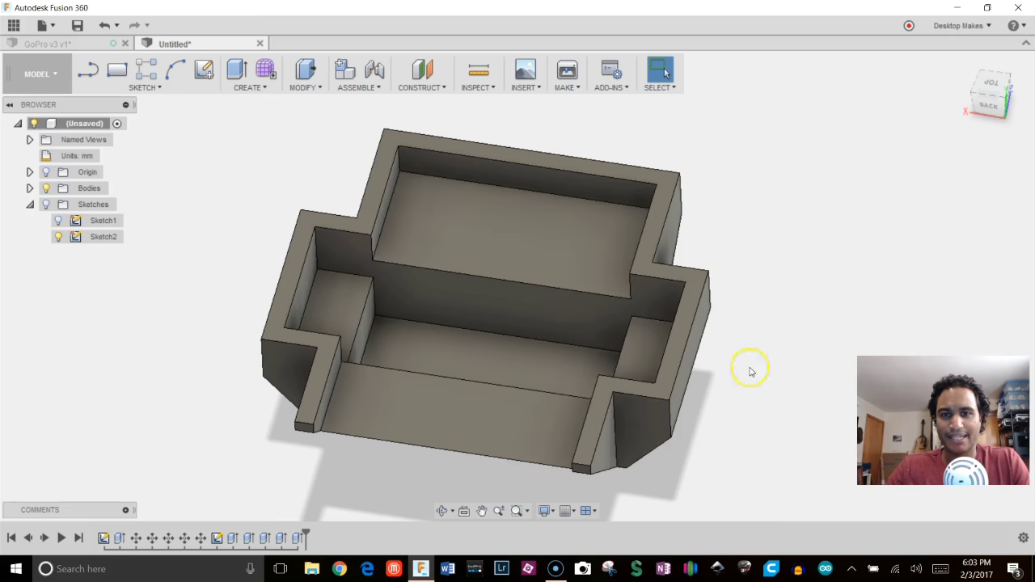
left_click(136, 87)
left_click(121, 104)
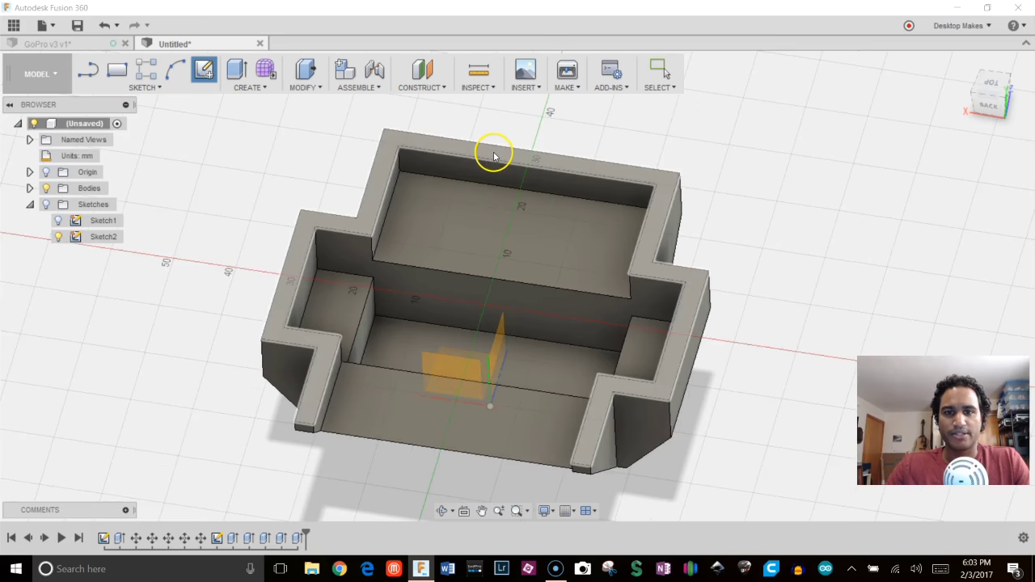
left_click(492, 153)
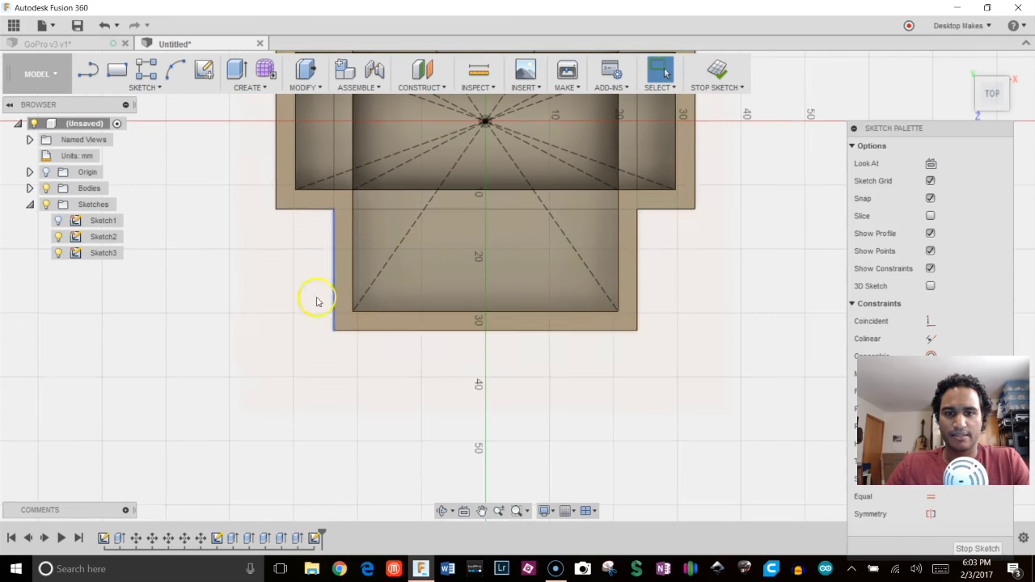
Draw a vertical construction line from the origin down the middle of the front end pocket
scroll(561, 342, "up", 5)
scroll(526, 350, "down", 2)
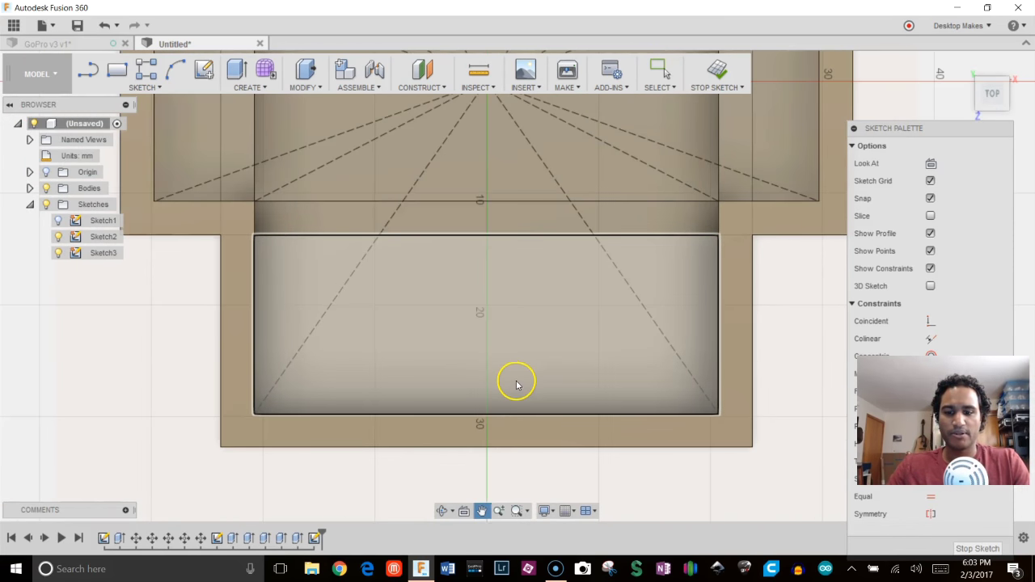
key("l")
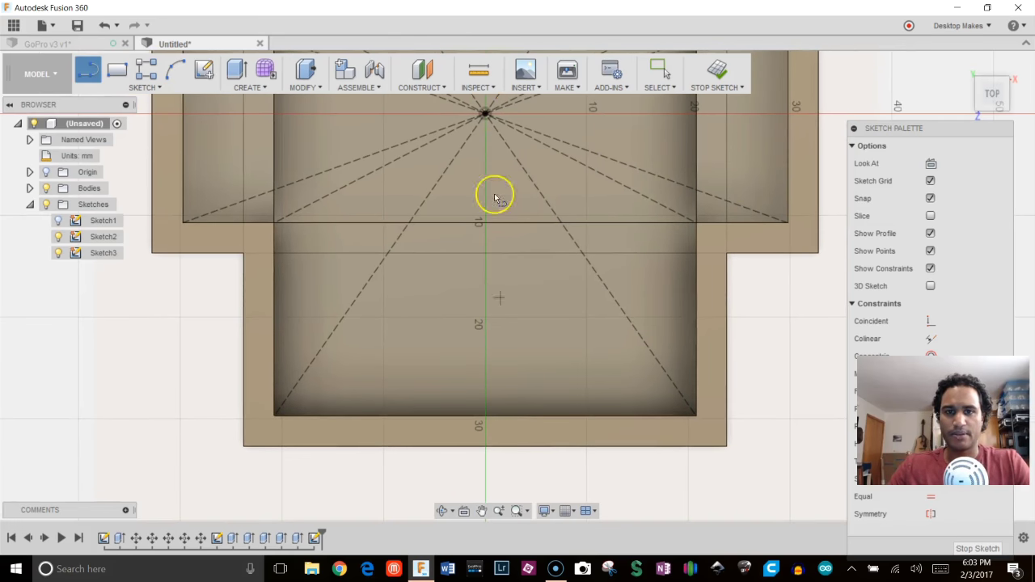
left_click(485, 116)
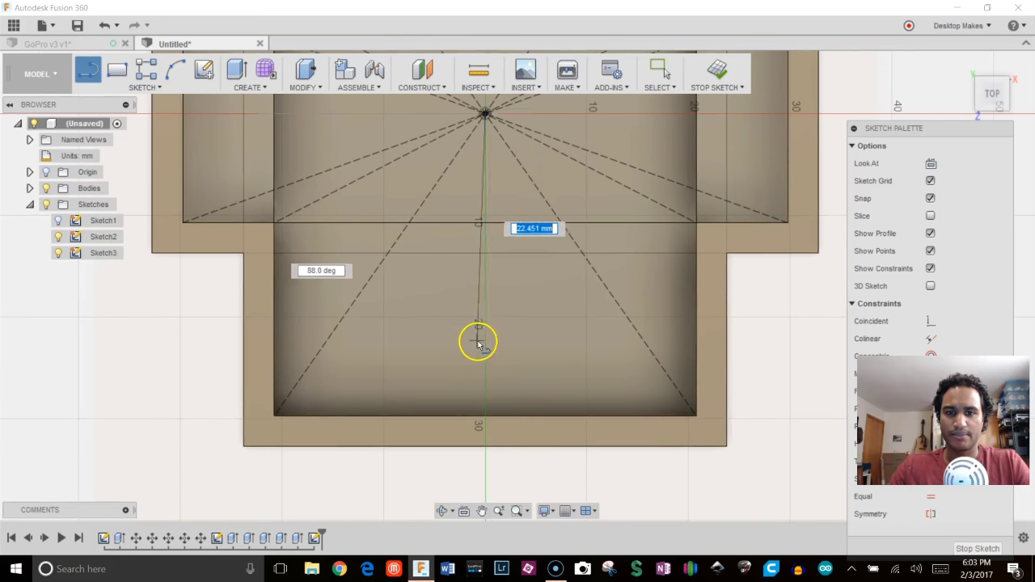
left_click(485, 374)
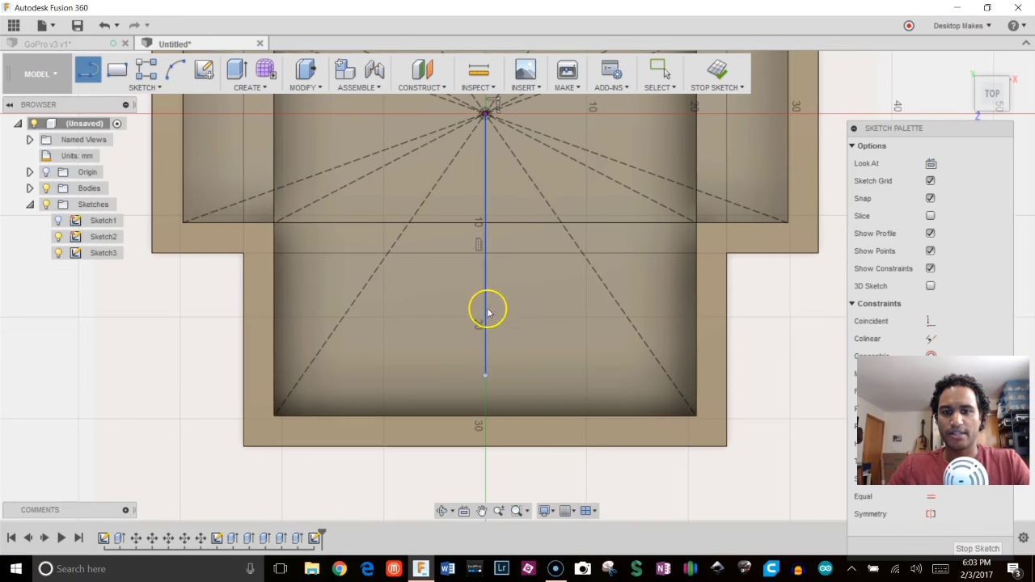
key("Escape")
middle_click_drag(526, 337, 512, 321)
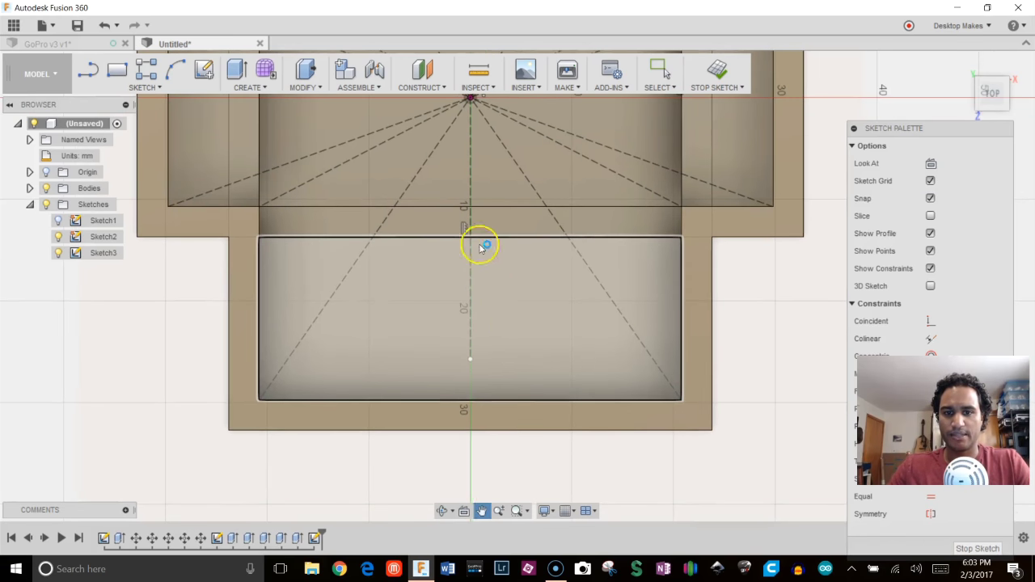
Draw two short lines across the thickness of the end pocket's outer wall, one on each side of the construction line
key("l")
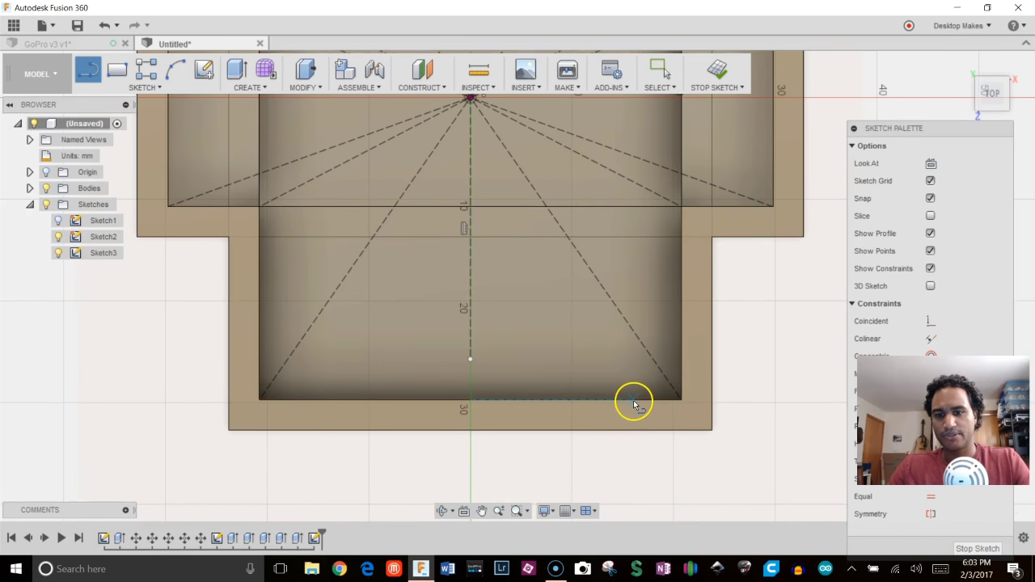
left_click(634, 401)
left_click(634, 429)
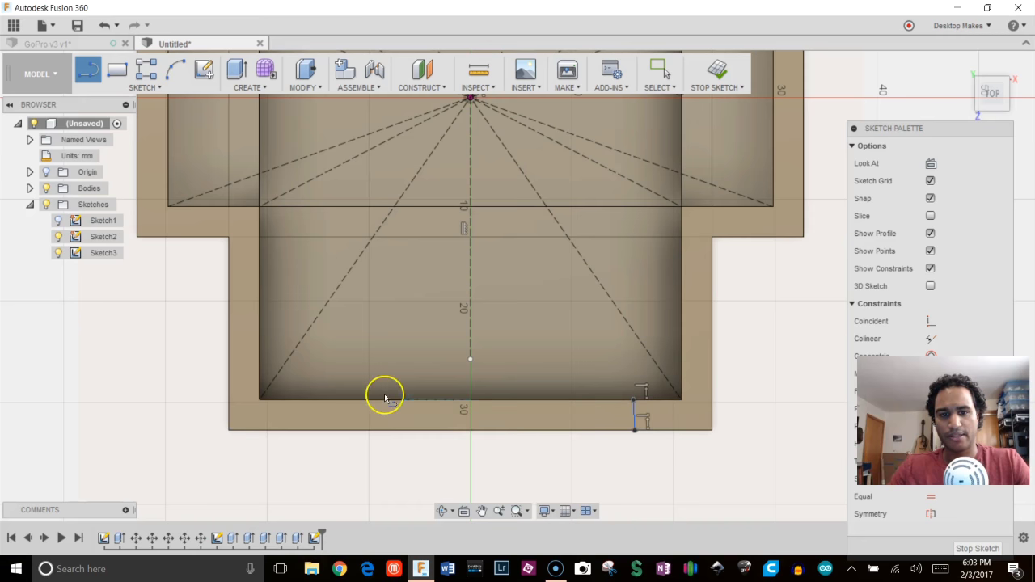
left_click(332, 399)
left_click(333, 429)
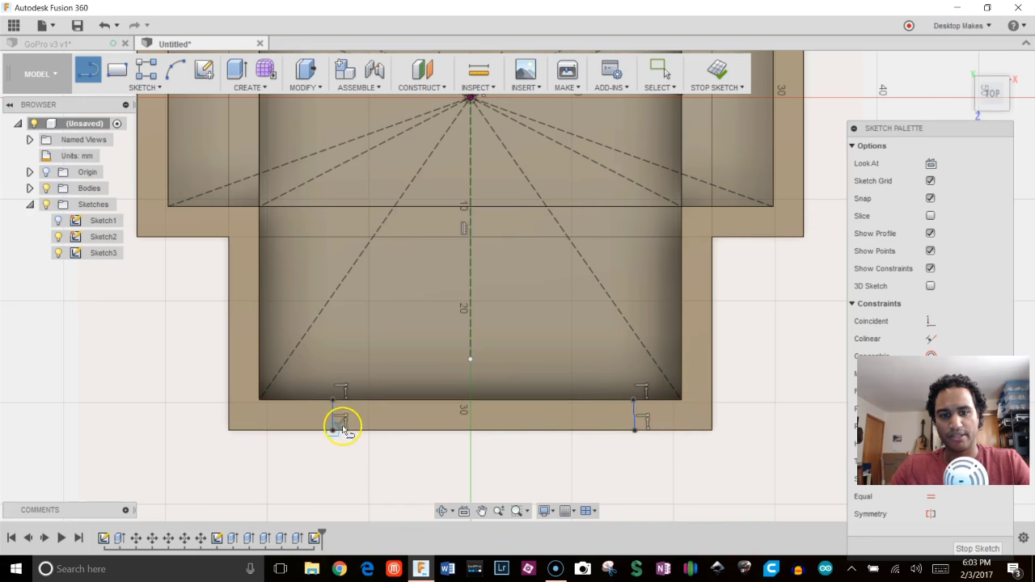
middle_click_drag(415, 341, 377, 279)
scroll(392, 271, "up", 2)
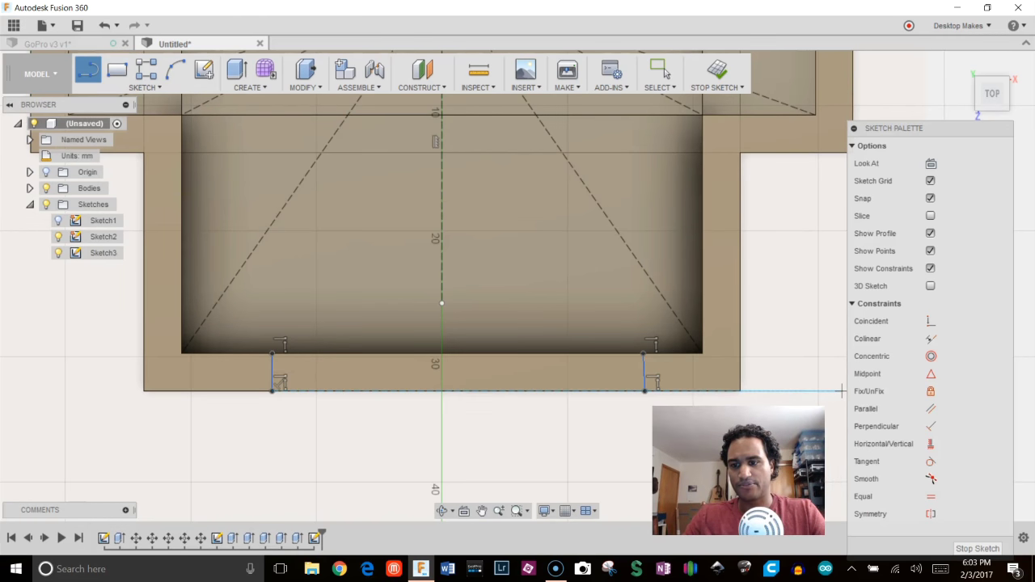
Constrain the two short wall lines with Horizontal/Vertical and make them symmetric about the construction line, testing the symmetry by moving one
left_click(930, 446)
left_click(644, 370)
left_click(273, 368)
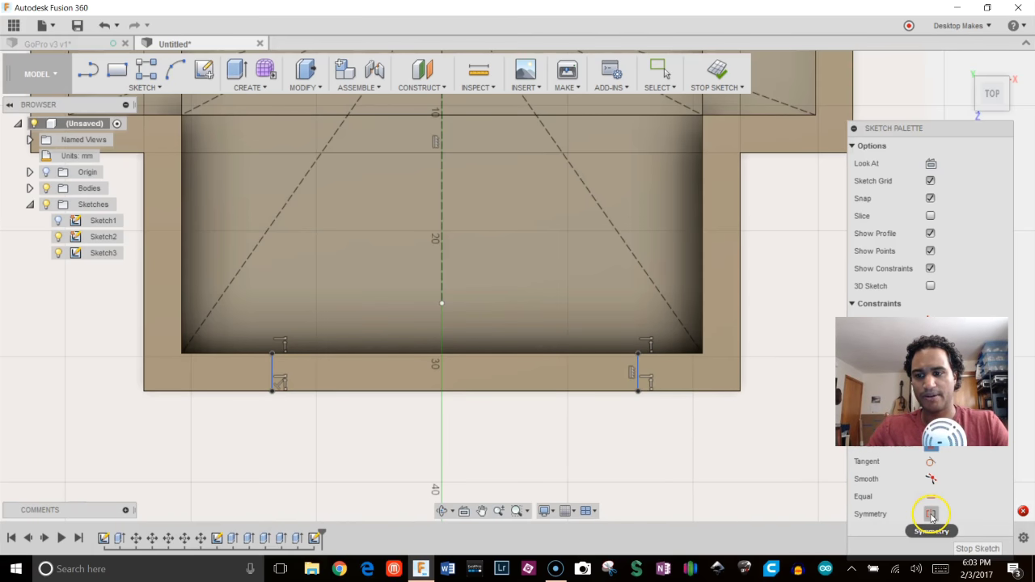
left_click(638, 365)
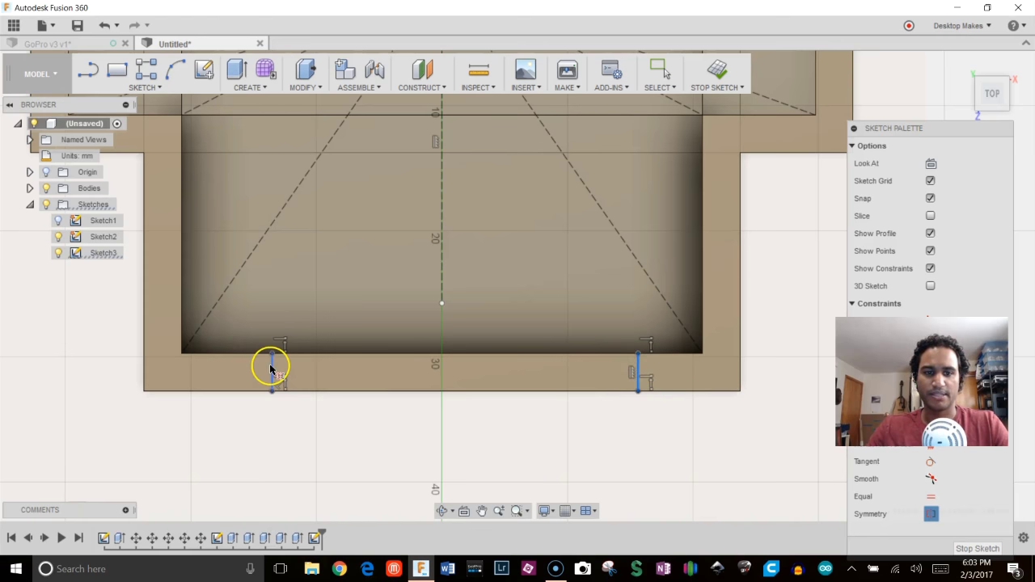
left_click(442, 191)
key("Escape")
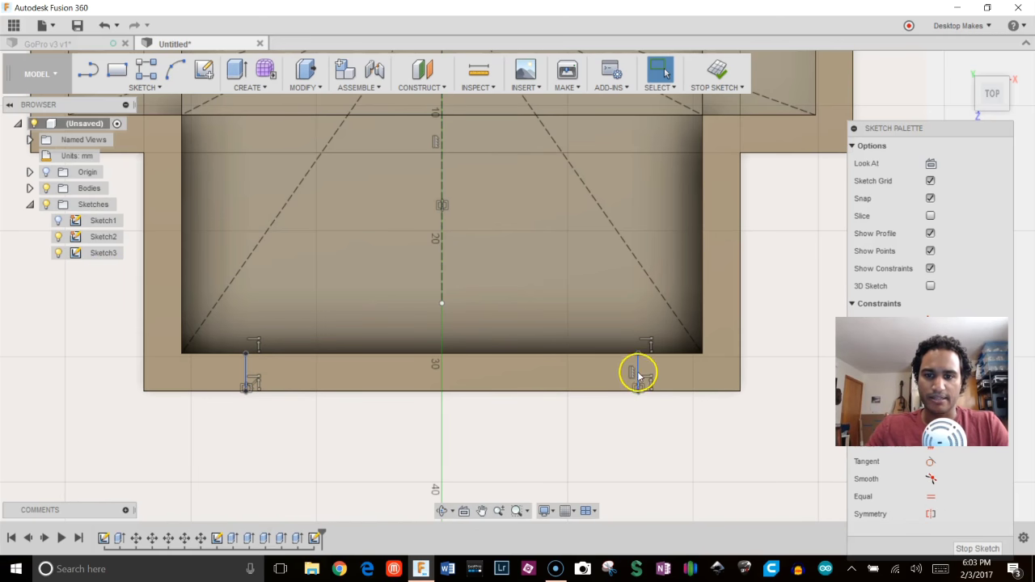
mouse_move(639, 371)
left_mouse_down()
mouse_move(658, 364)
mouse_move(511, 364)
mouse_move(613, 381)
mouse_move(620, 374)
left_mouse_up()
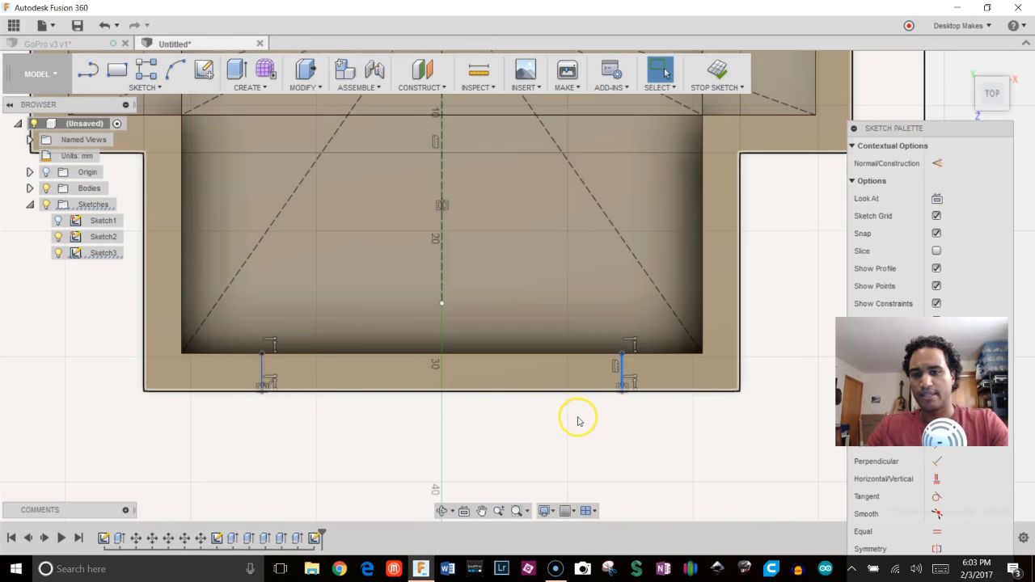
left_click(589, 427)
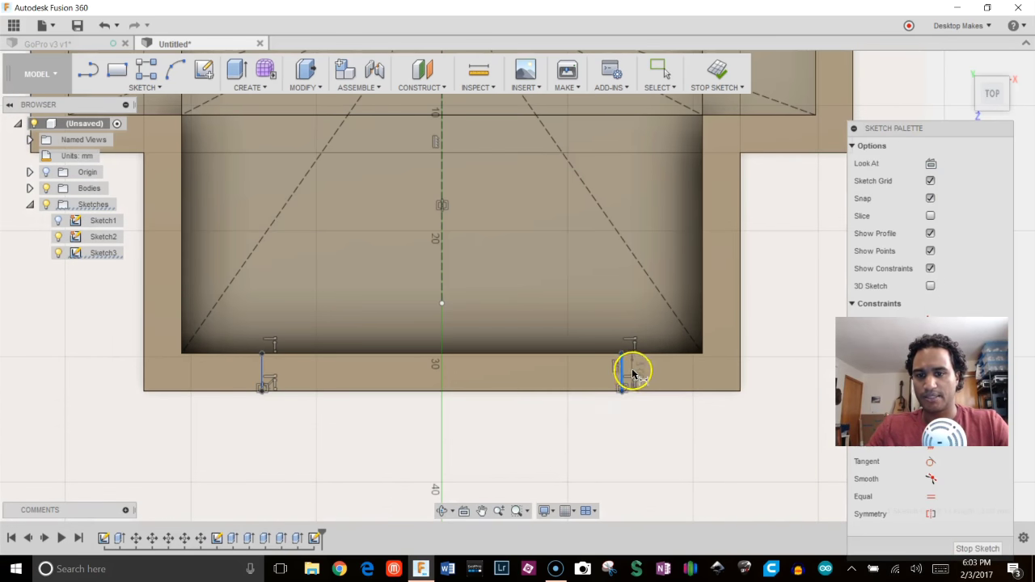
Dimension the short wall line to 3 mm from the end pocket's inner side edge
left_click(700, 330)
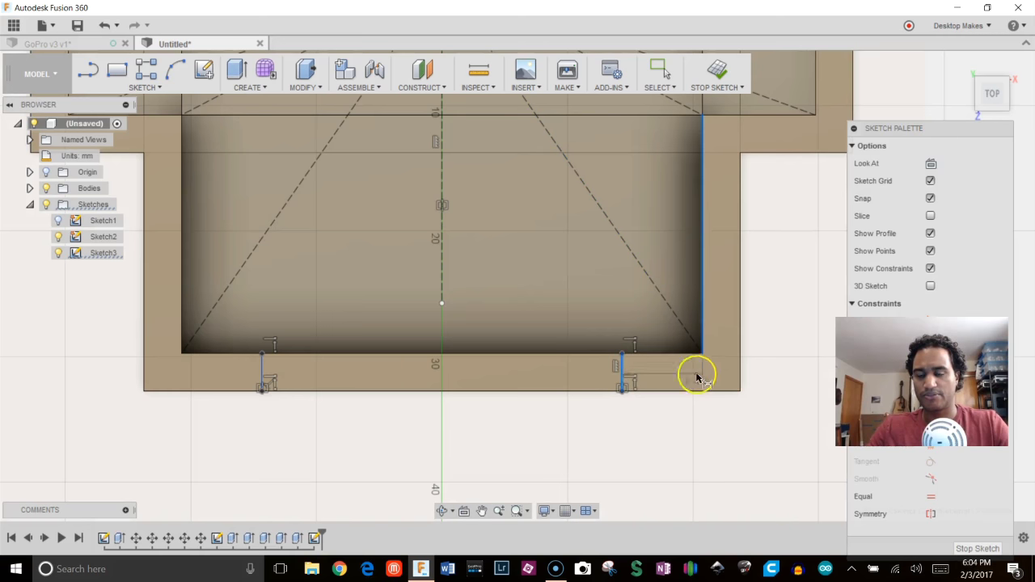
left_click(691, 444)
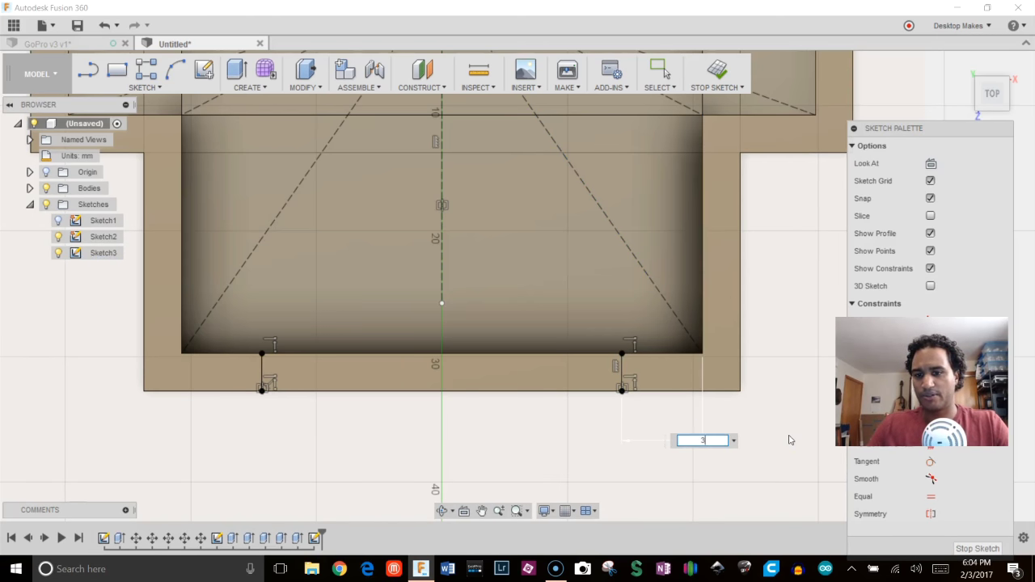
key("Return")
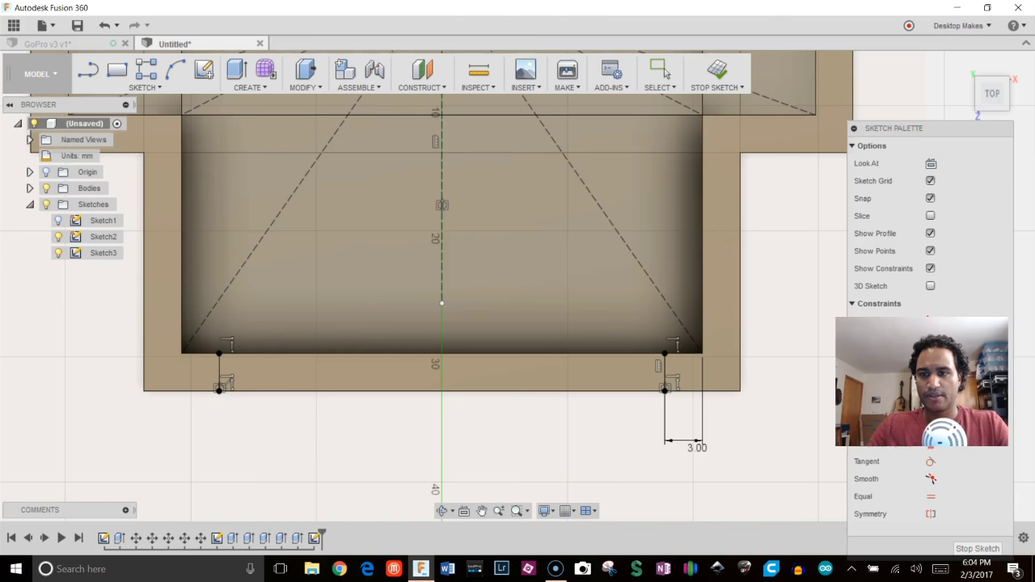
Finish the sketch and set the sketch visibility so that only Sketch3 is shown
left_click(722, 81)
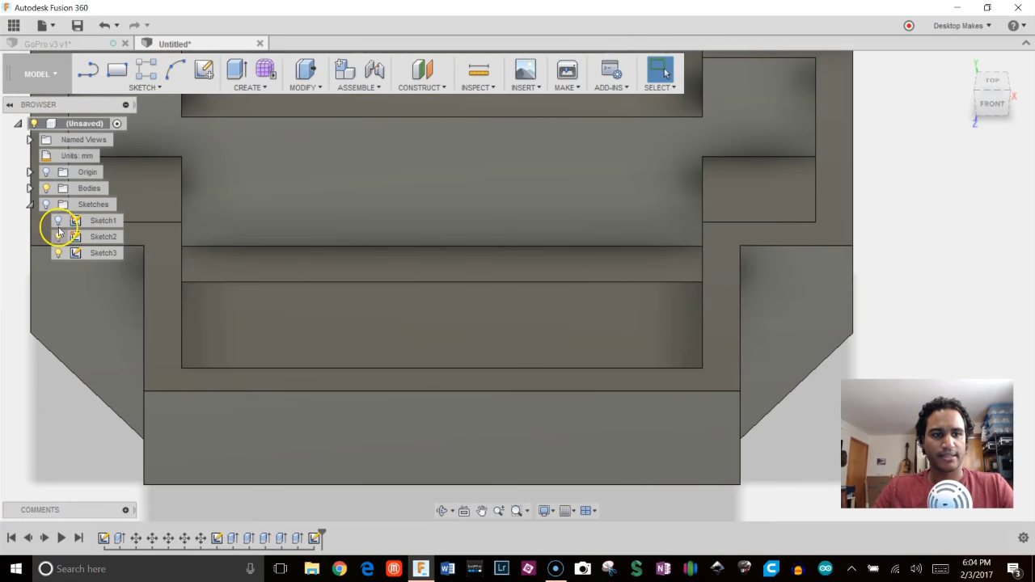
left_click(46, 204)
left_click(58, 220)
left_click(57, 236)
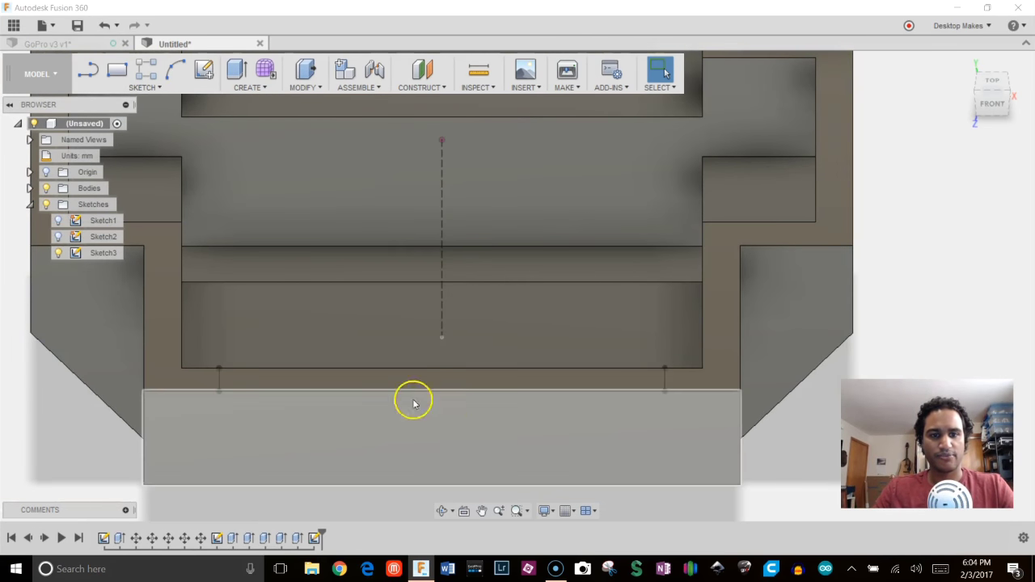
Extrude the end wall region between the two short lines as a cut to the end pocket's floor, with Extend Faces
left_click(453, 386)
mouse_move(455, 392)
middle_mouse_down("shift")
mouse_move(499, 416)
mouse_move(480, 383)
mouse_move(466, 388)
middle_mouse_up("shift")
key("e")
left_click_drag(339, 300, 345, 320)
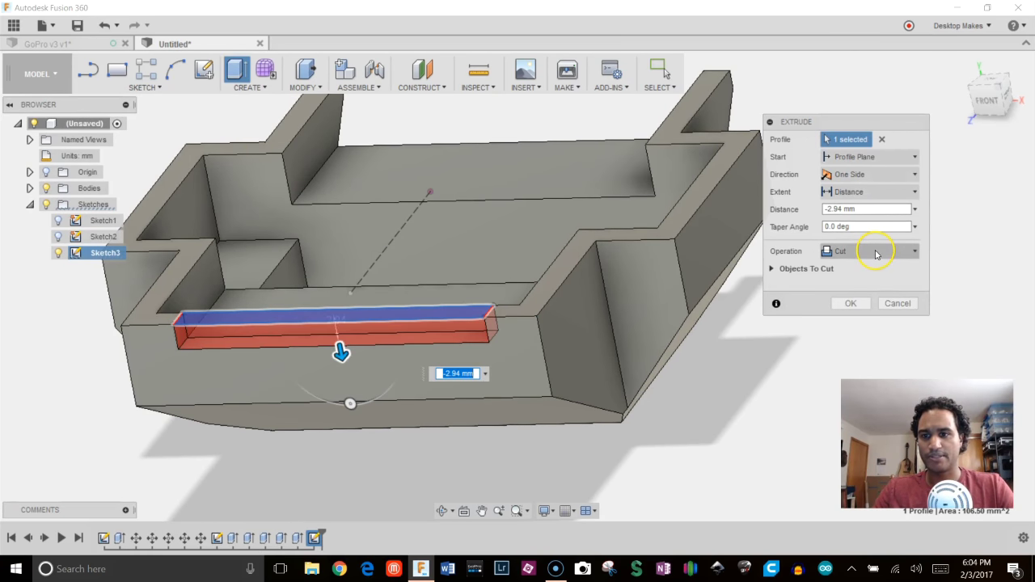
left_click(853, 192)
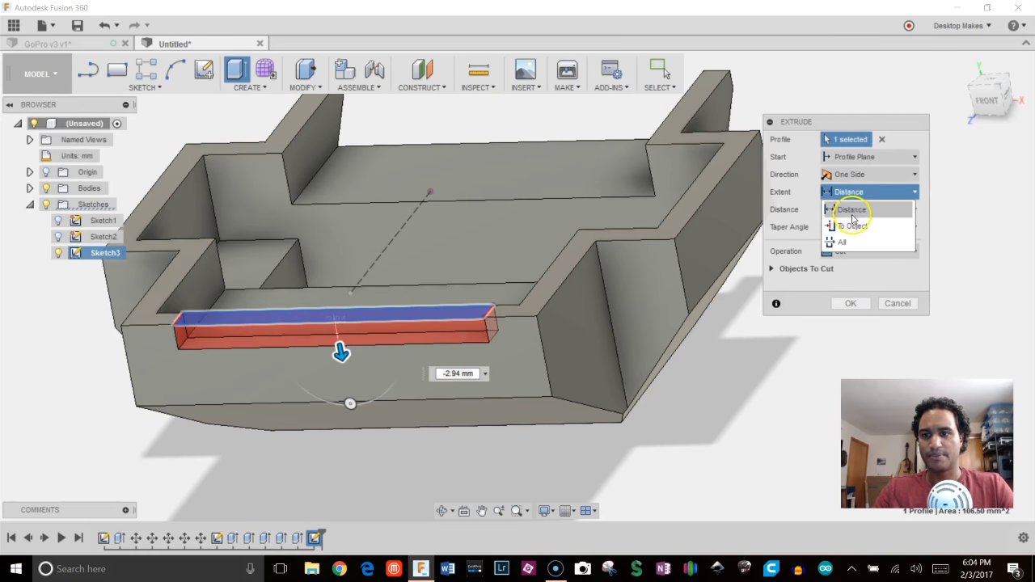
left_click(852, 225)
middle_click_drag(508, 278, 424, 296, "shift")
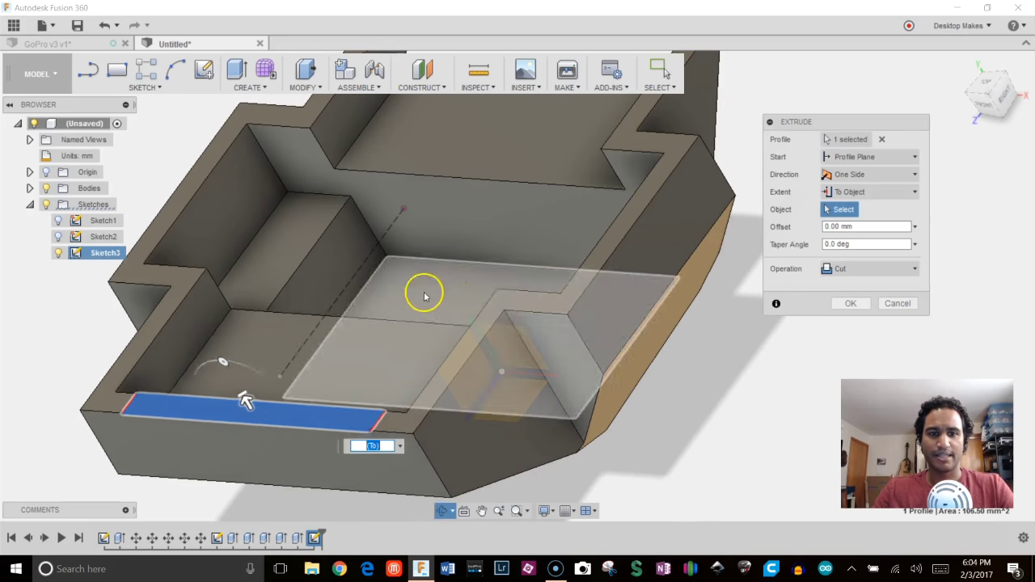
left_click(367, 353)
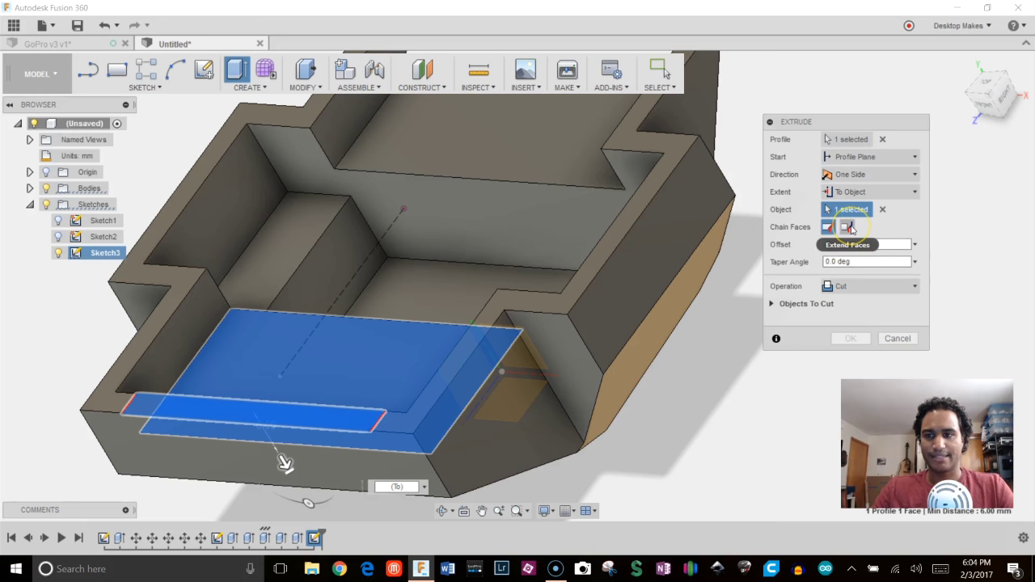
left_click(848, 228)
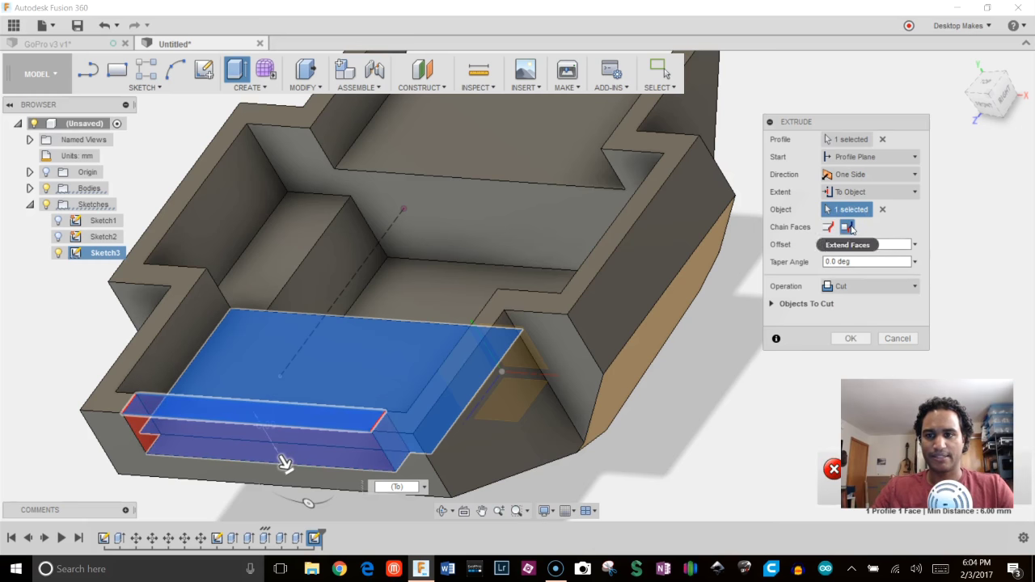
left_click(853, 339)
middle_click_drag(640, 393, 554, 319, "shift")
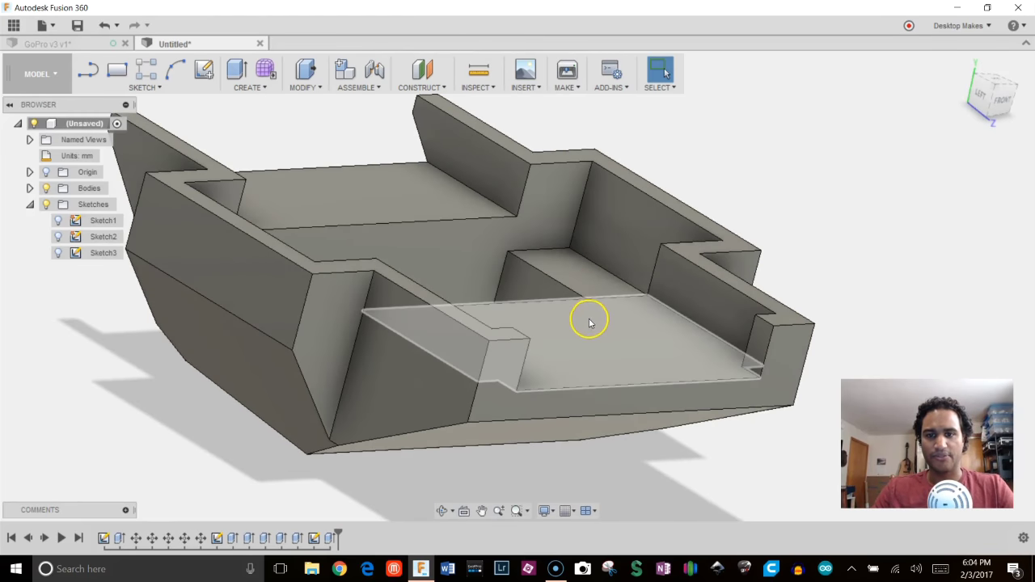
Create a sketch on the central pocket's inner wall beside the notched end pocket and enable Slice
scroll(557, 337, "down", 1)
middle_click_drag(683, 196, 621, 217, "shift")
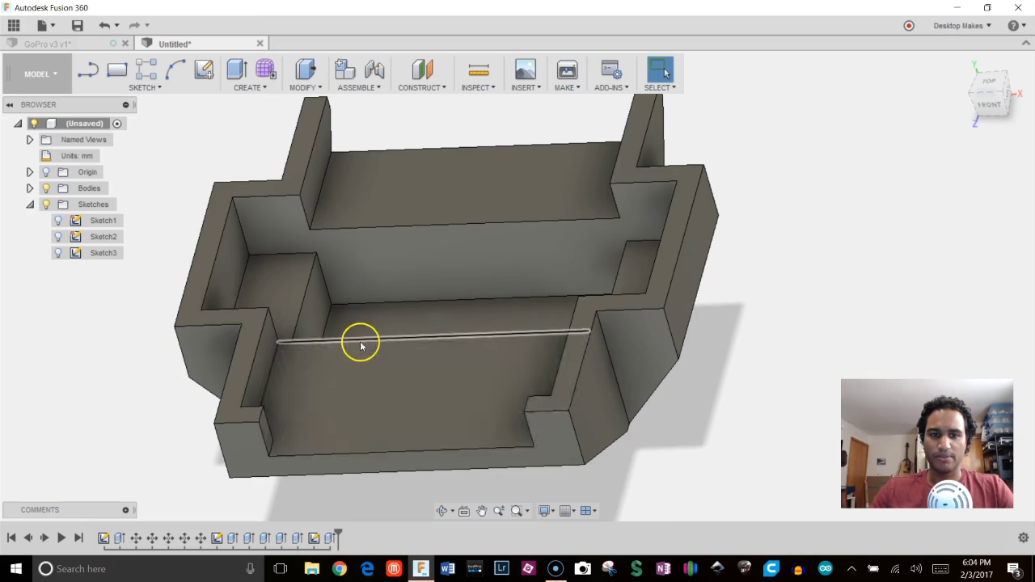
middle_click_drag(375, 369, 355, 407, "shift")
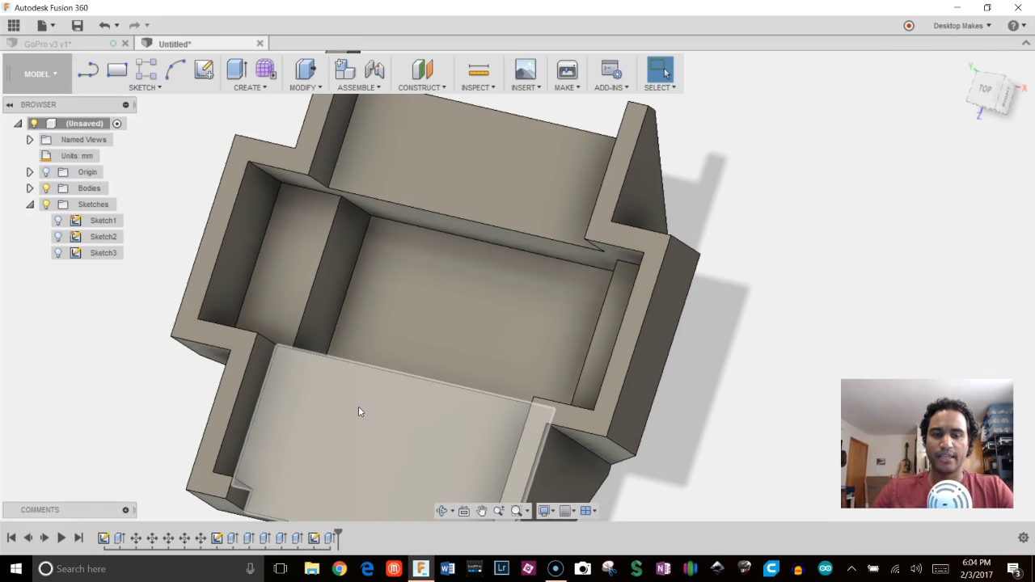
middle_click_drag(321, 386, 397, 389, "shift")
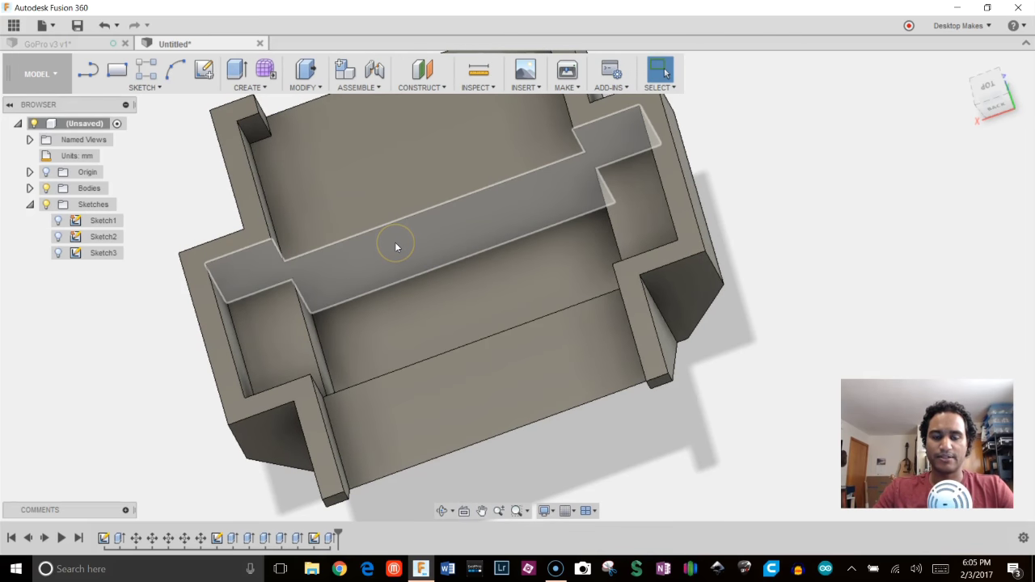
middle_click_drag(396, 245, 388, 266, "shift")
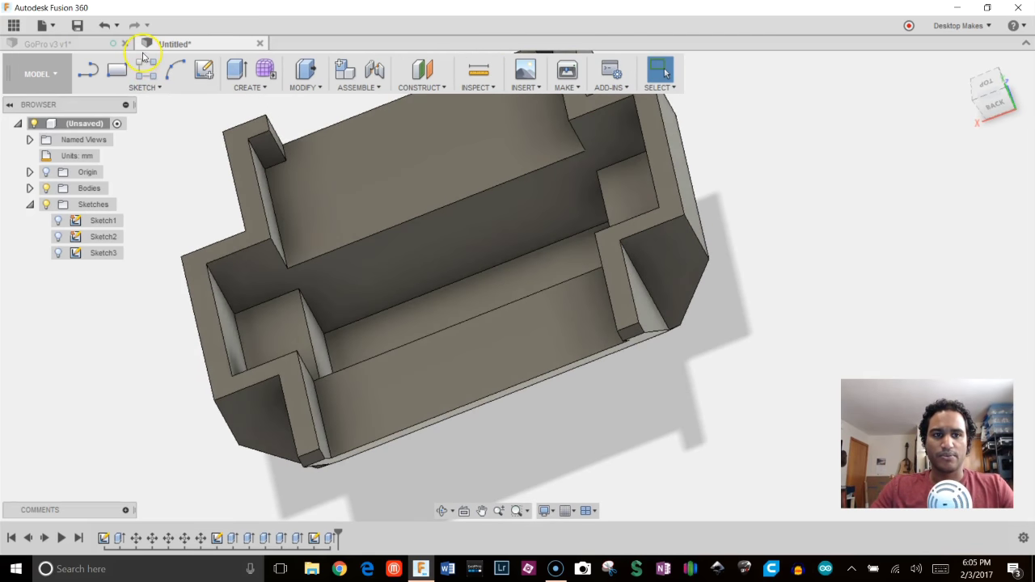
left_click(143, 87)
left_click(130, 102)
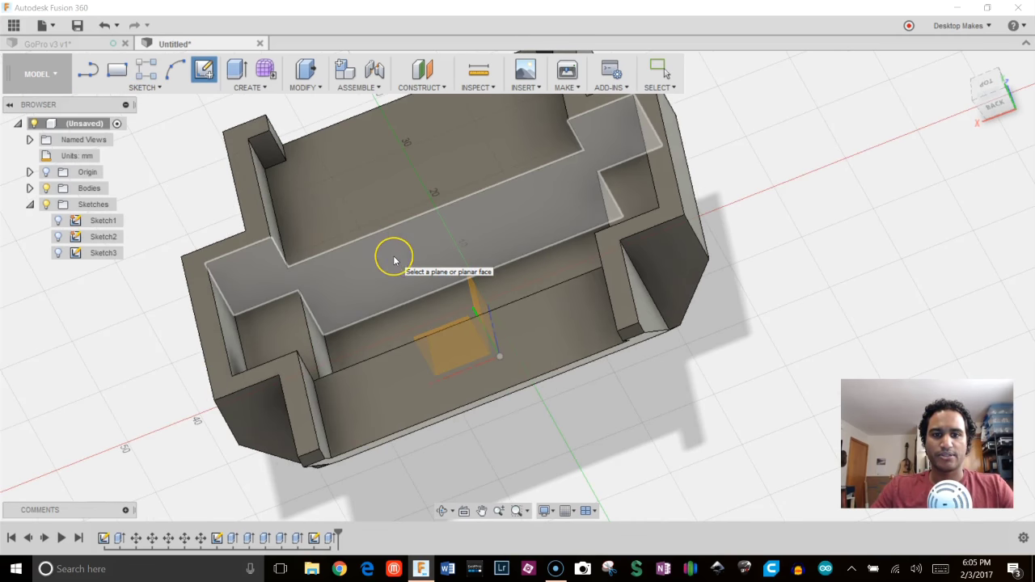
left_click(394, 261)
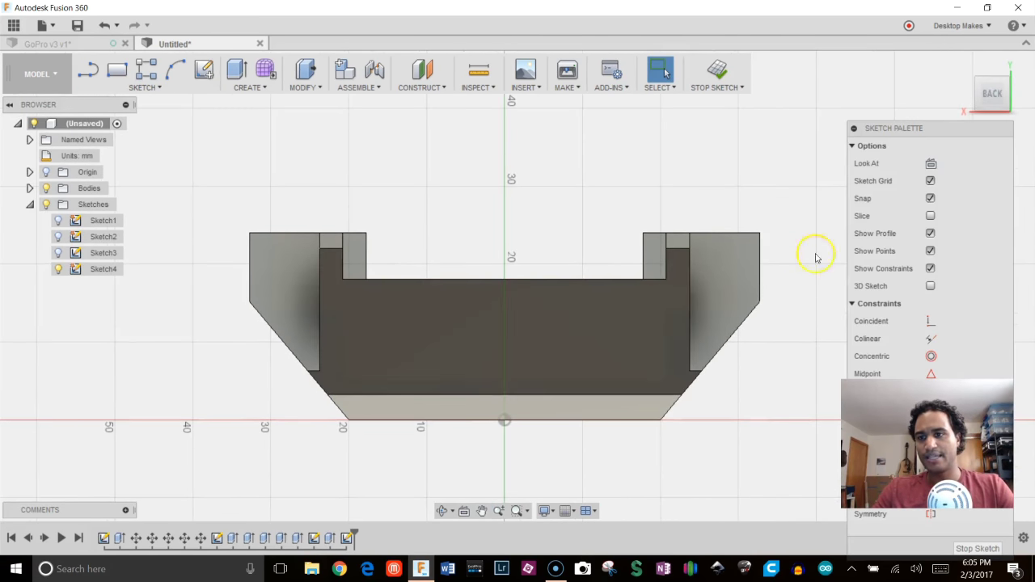
left_click(930, 216)
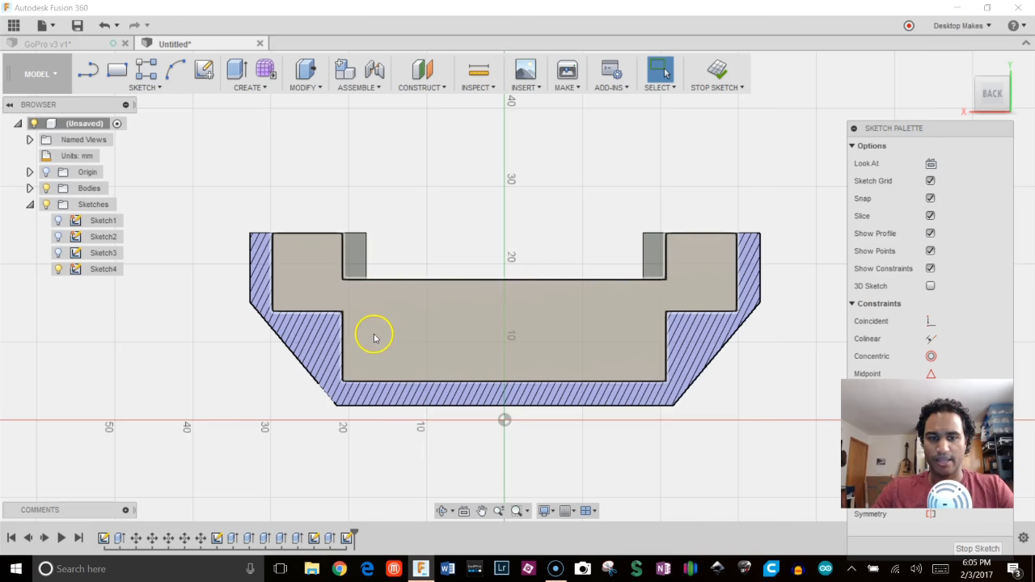
Draw a rectangle 14 mm wide and 10 mm high down from the inner wall's upper edge, starting in line with the end wall notch's side
scroll(398, 322, "up", 4)
mouse_move(446, 342)
middle_mouse_down()
mouse_move(369, 353)
mouse_move(381, 350)
middle_mouse_up()
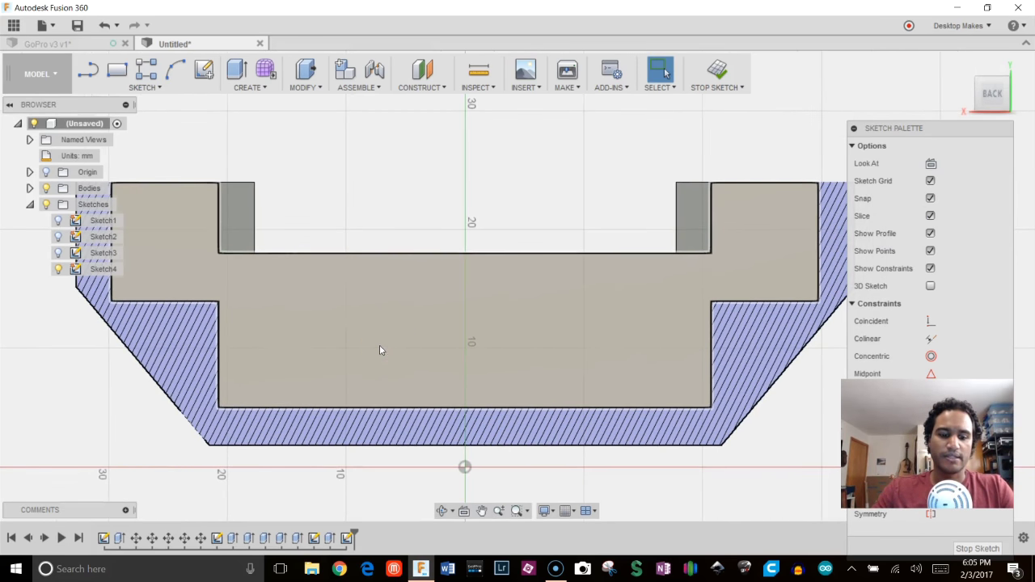
key("r")
left_click(255, 318)
left_click(254, 253)
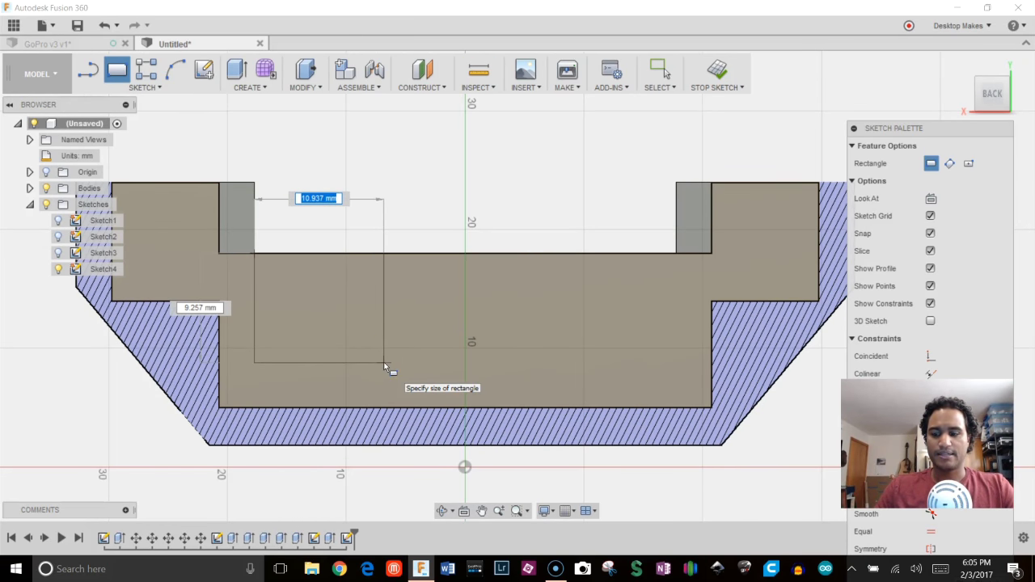
type("14")
key("Tab")
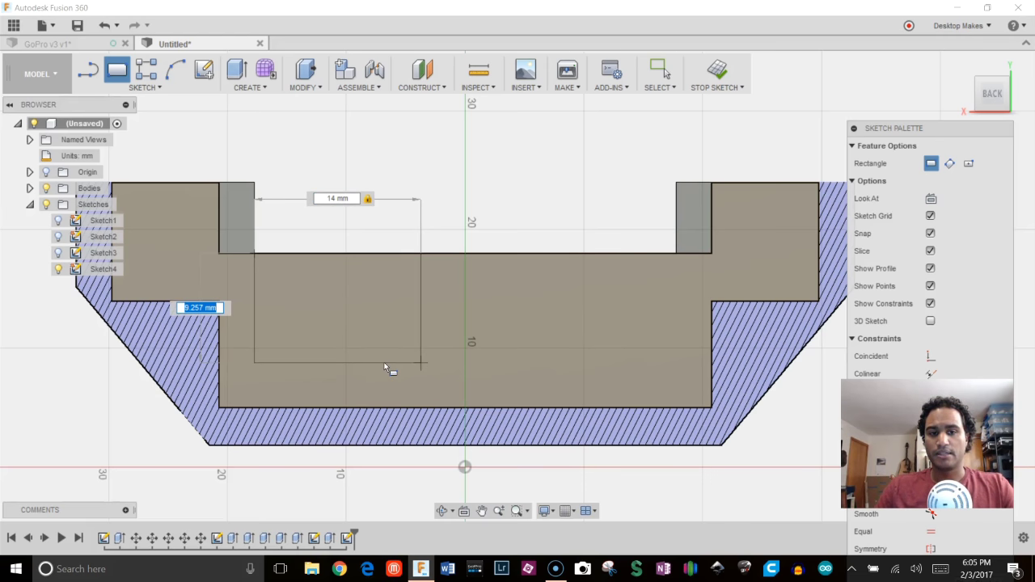
type("10")
key("Return")
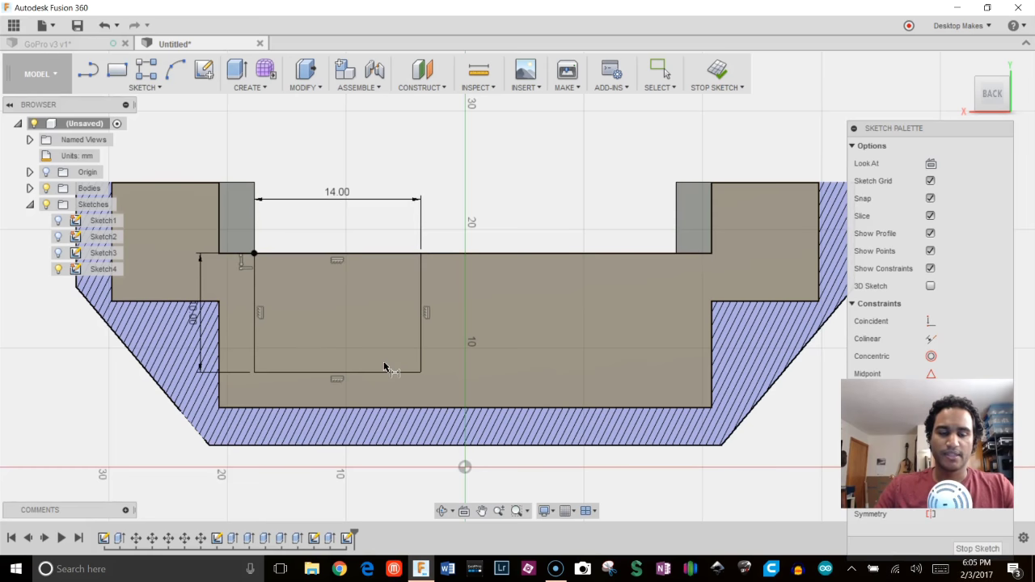
Try a driven dimension between the rectangle's outer side and the nearby raised wall's vertical edge, and delete it
left_click(219, 223)
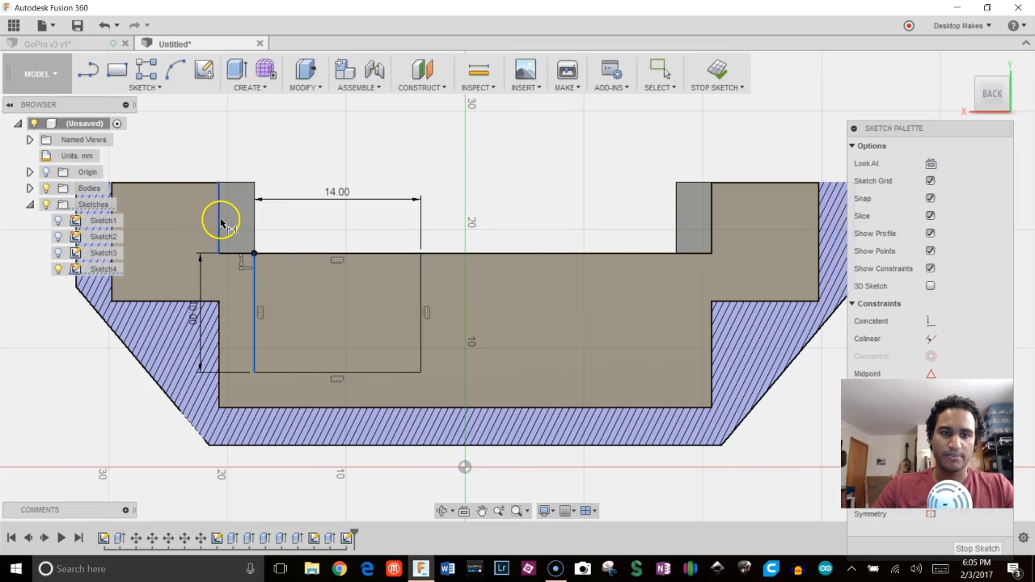
left_click(219, 209)
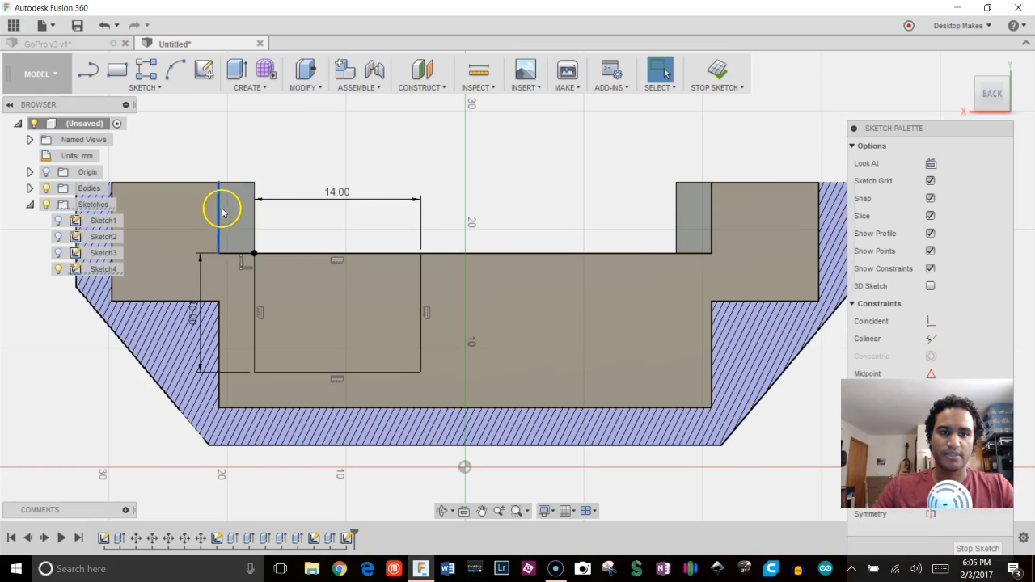
left_click(254, 283)
key("d")
left_click(258, 148)
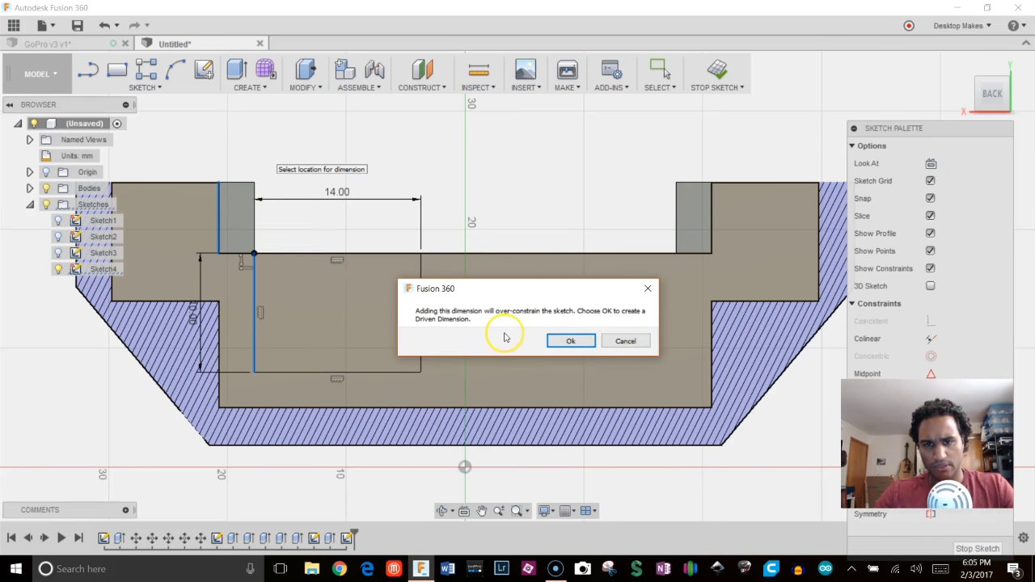
left_click(569, 342)
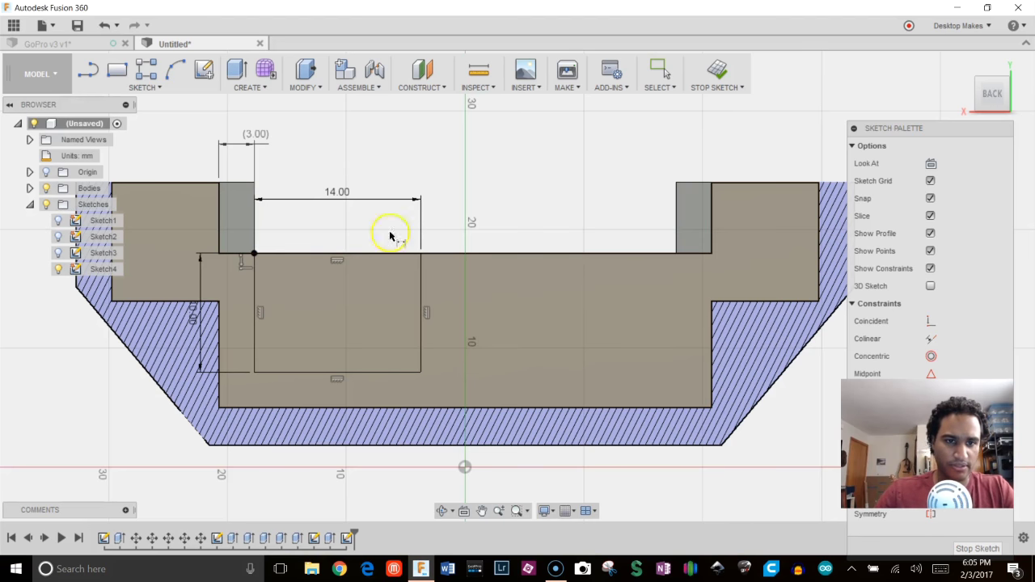
key("Escape")
scroll(483, 174, "up", 1)
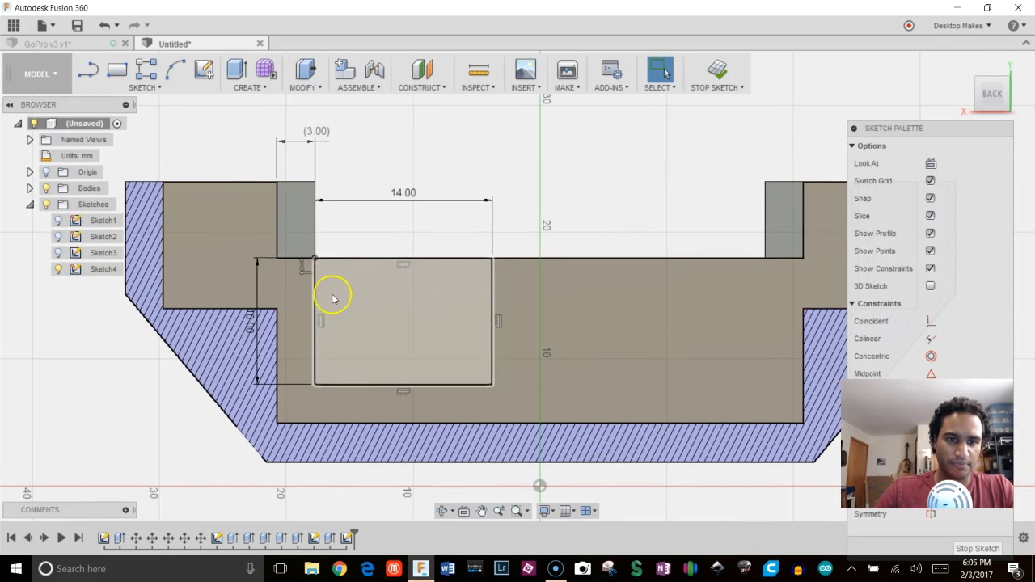
scroll(299, 267, "down", 1)
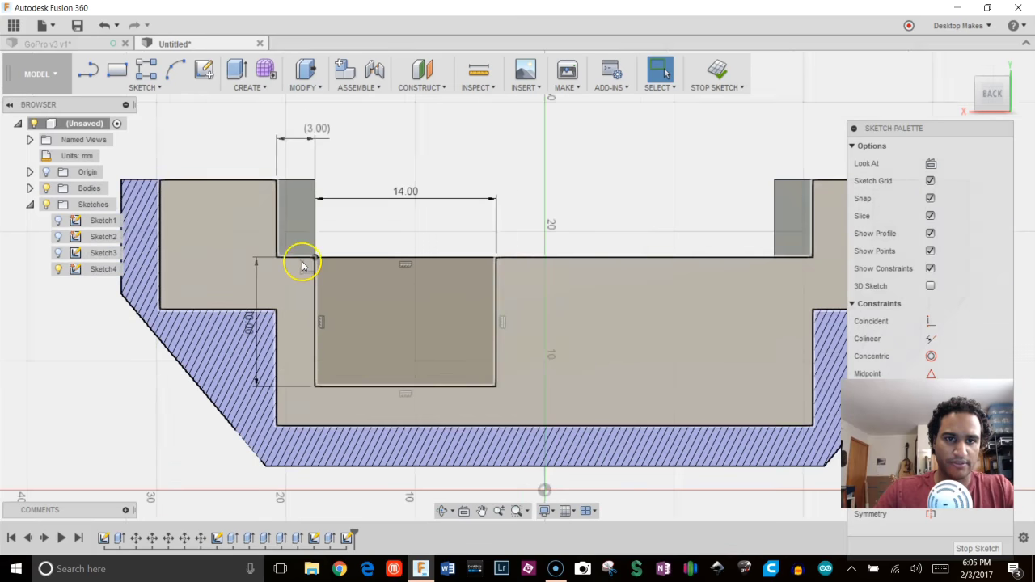
left_click(314, 140)
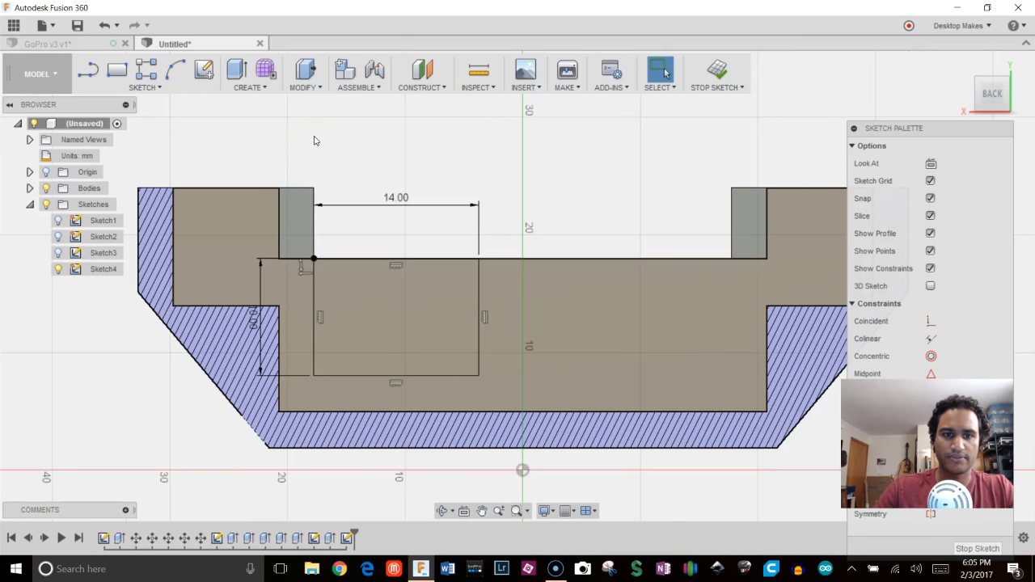
Delete the coincident constraint at the rectangle's upper corner and dimension its outer side 3.5 mm from the raised wall's vertical edge
scroll(300, 286, "up", 2)
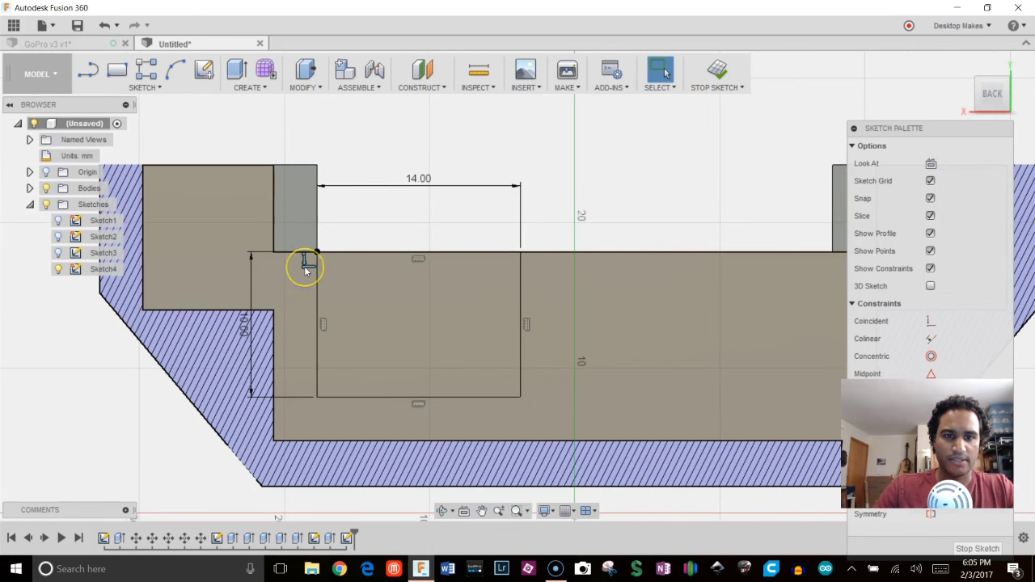
left_click(306, 264)
key("Delete")
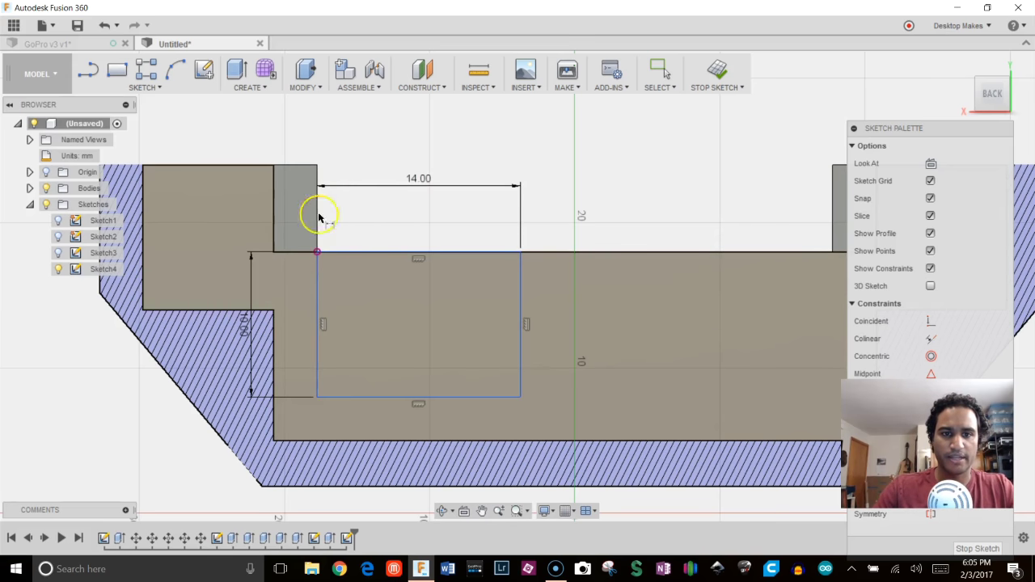
left_click(319, 291)
left_click(273, 194)
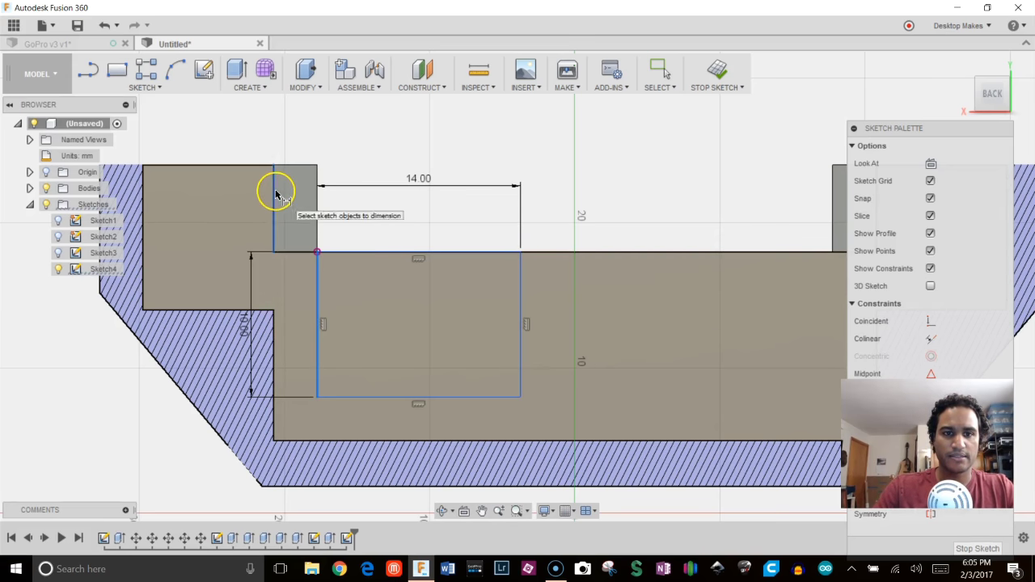
left_click(288, 123)
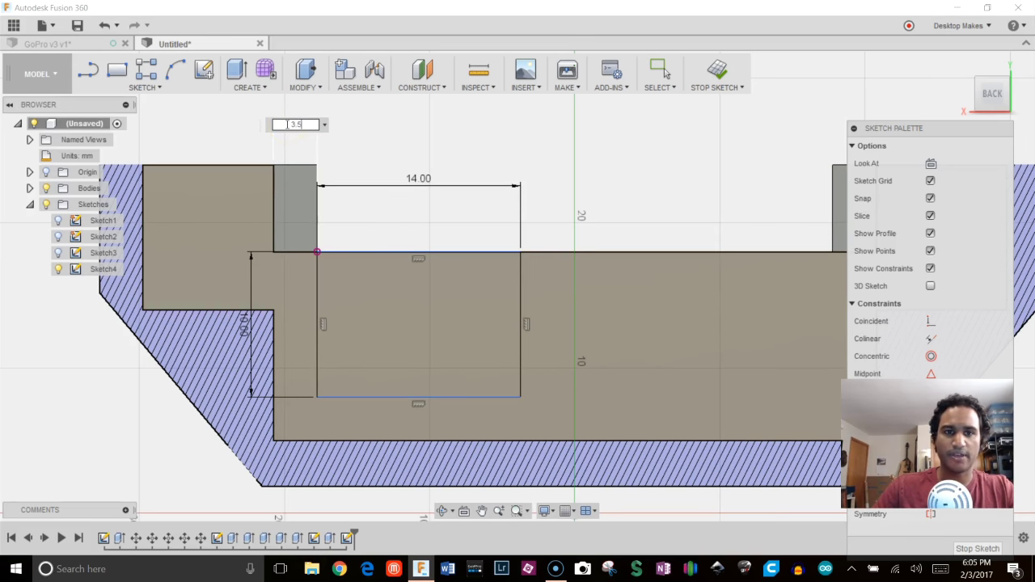
type("3.5")
key("Return")
Extrude the rectangle by -1 mm as a cut into the central pocket's inner wall
key("e")
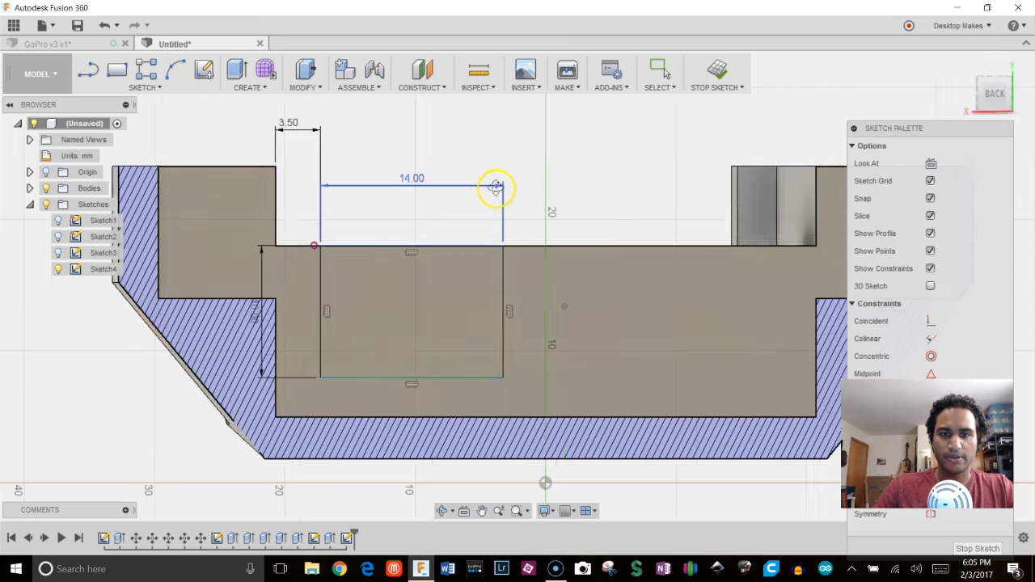
left_click(393, 293)
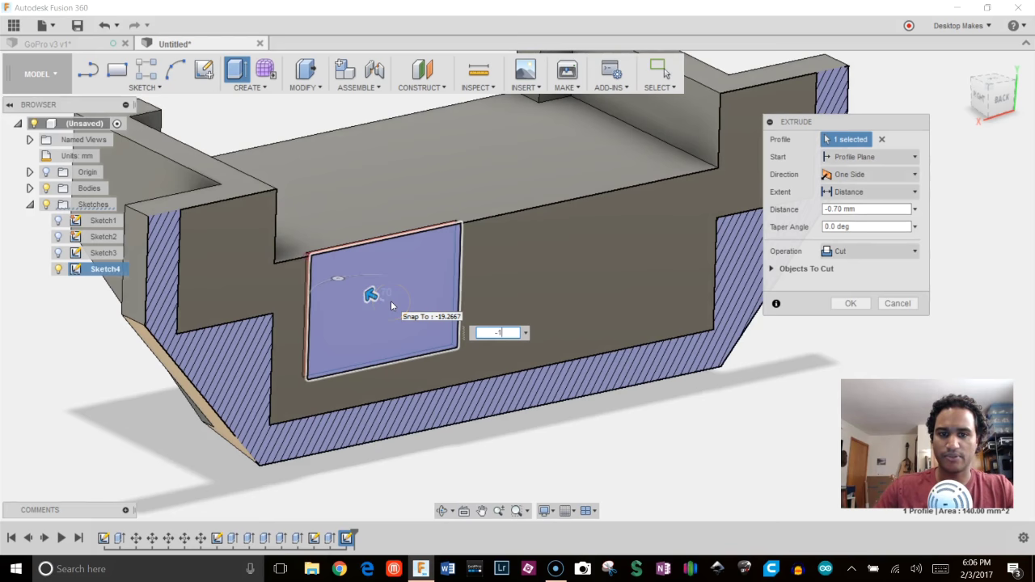
type("-1")
key("Return")
Create a sketch on the central pocket's opposite inner wall and enable Slice
middle_click_drag(391, 301, 402, 267, "shift")
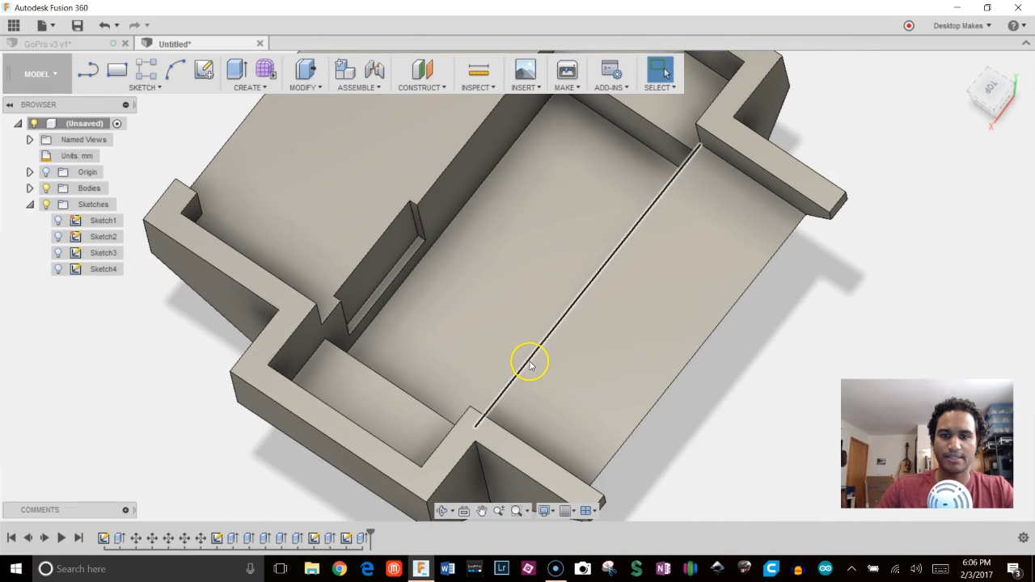
mouse_move(635, 224)
middle_mouse_down("shift")
mouse_move(520, 277)
mouse_move(607, 423)
mouse_move(556, 391)
mouse_move(286, 427)
middle_mouse_up("shift")
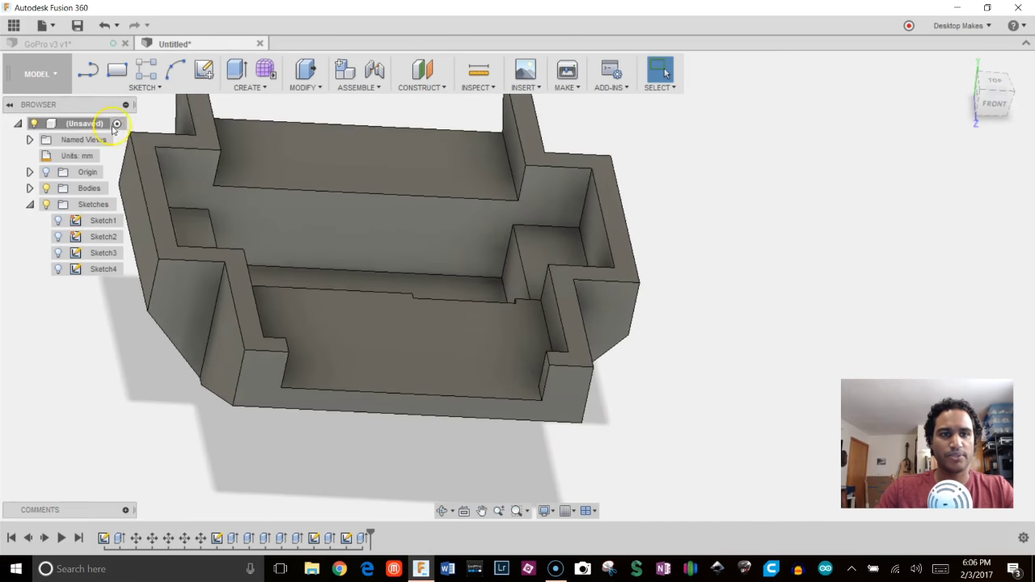
left_click(145, 86)
left_click(150, 103)
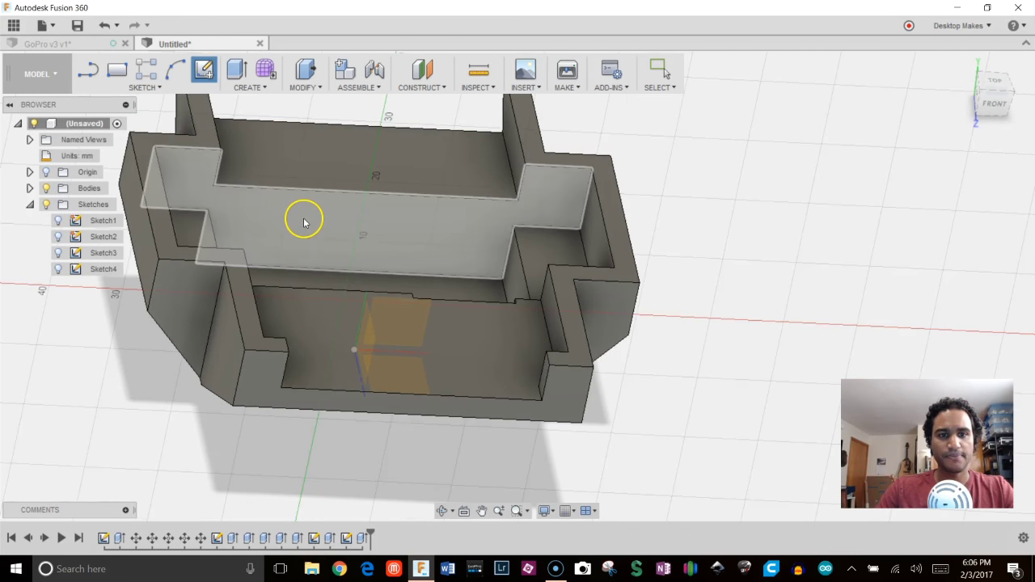
left_click(306, 225)
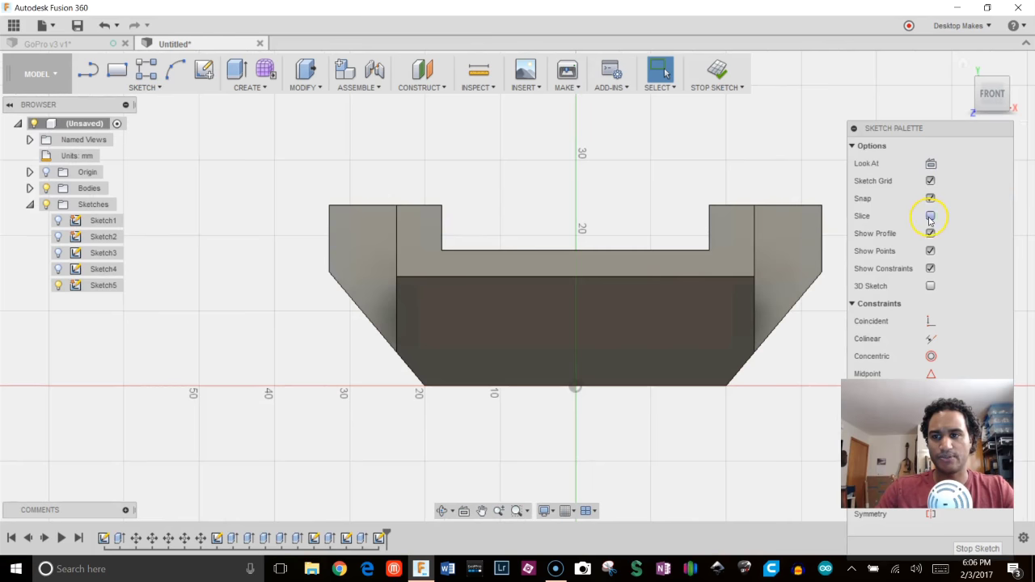
left_click(930, 216)
Draw a rectangle 14 mm wide and 10 mm high down from this wall's upper edge, near the raised wall
key("r")
scroll(448, 271, "up", 3)
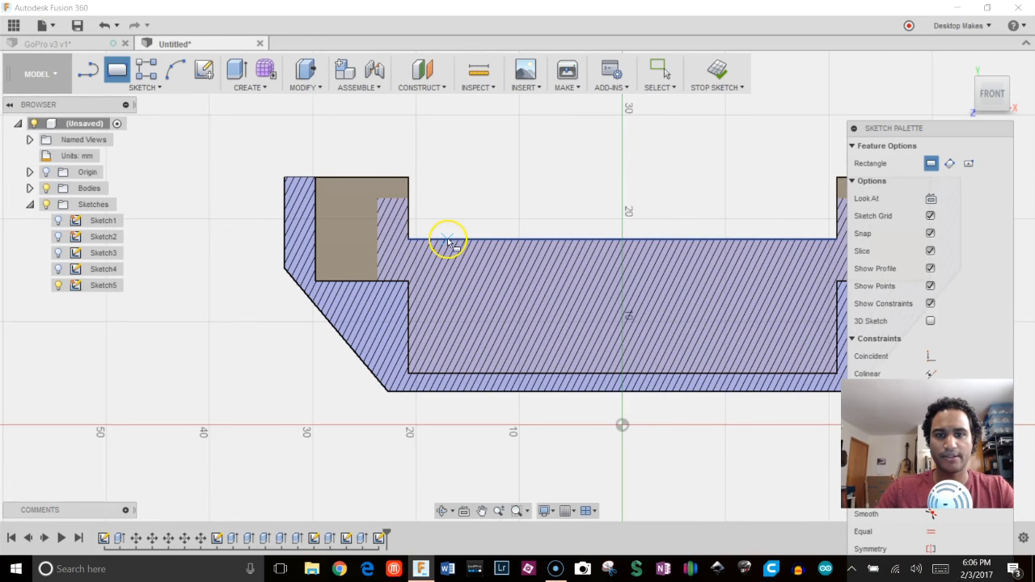
left_click(448, 240)
type("10")
key("Tab")
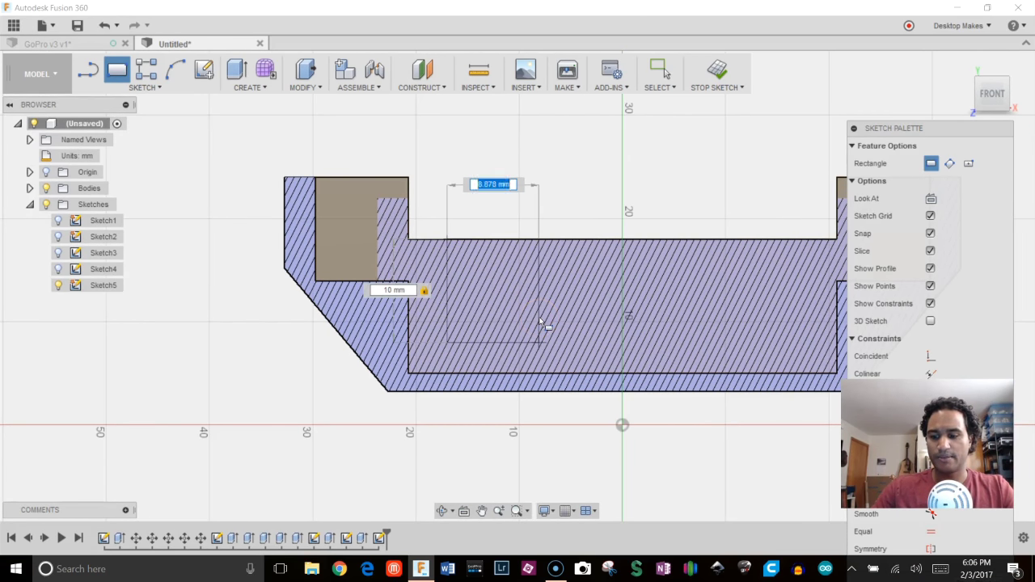
type("14")
key("Return")
key("Escape")
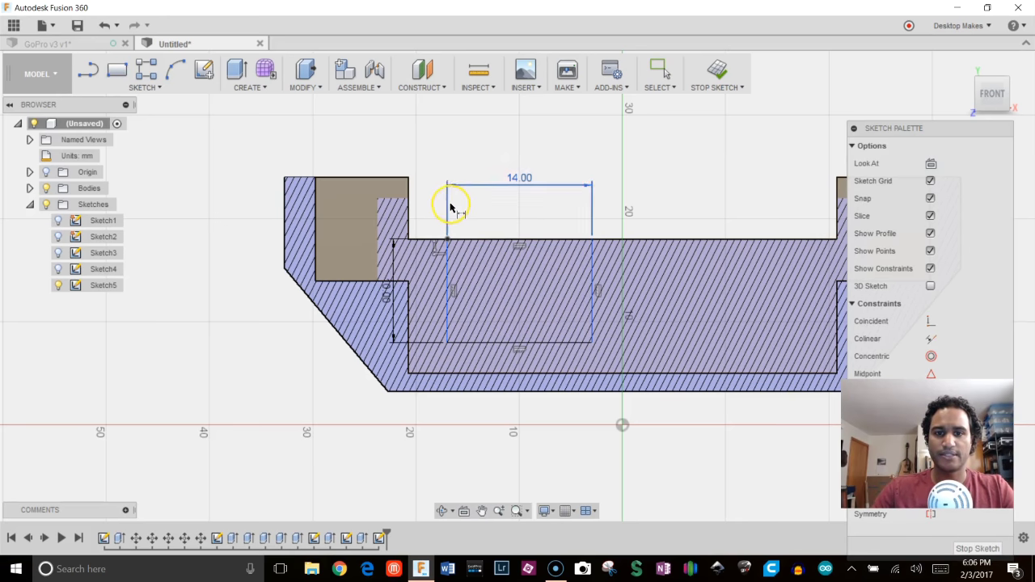
left_click(408, 189)
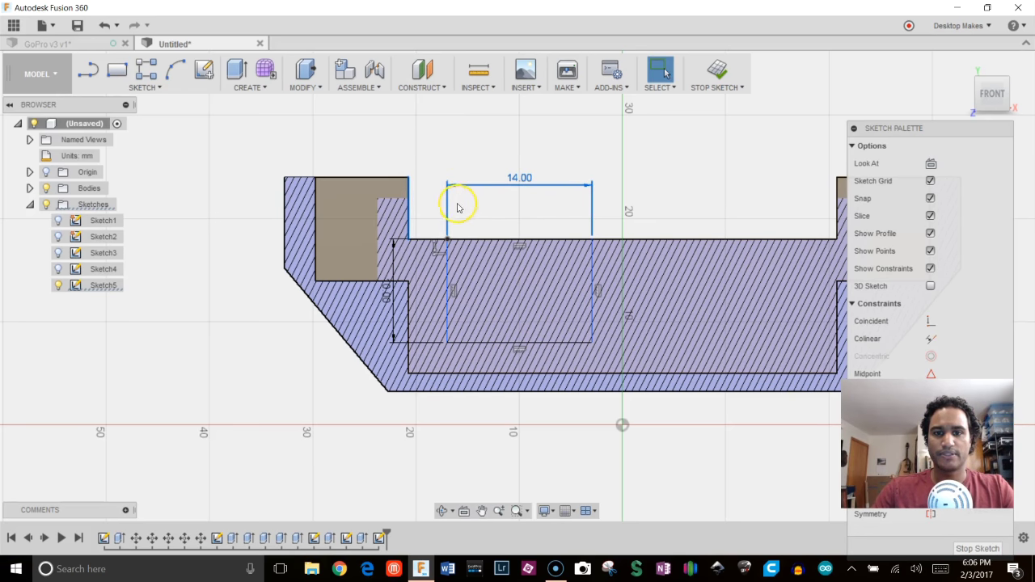
left_click(448, 210)
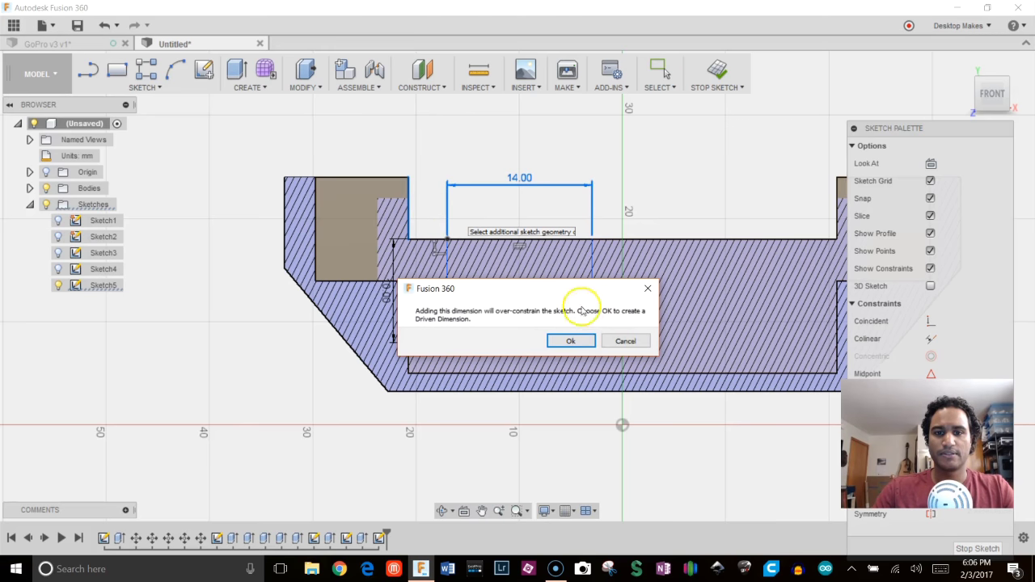
left_click(623, 341)
scroll(576, 321, "up", 3)
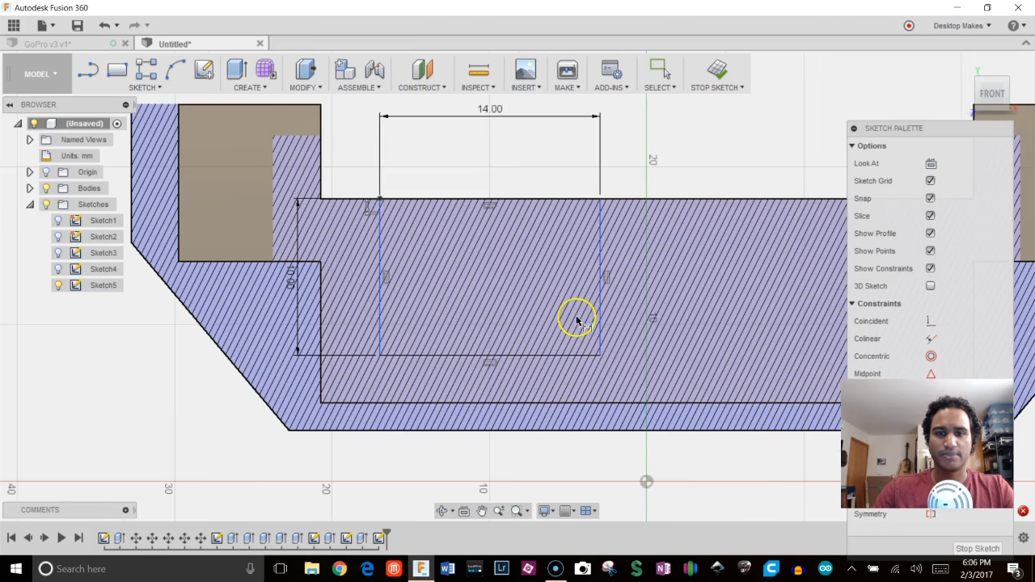
key("Escape")
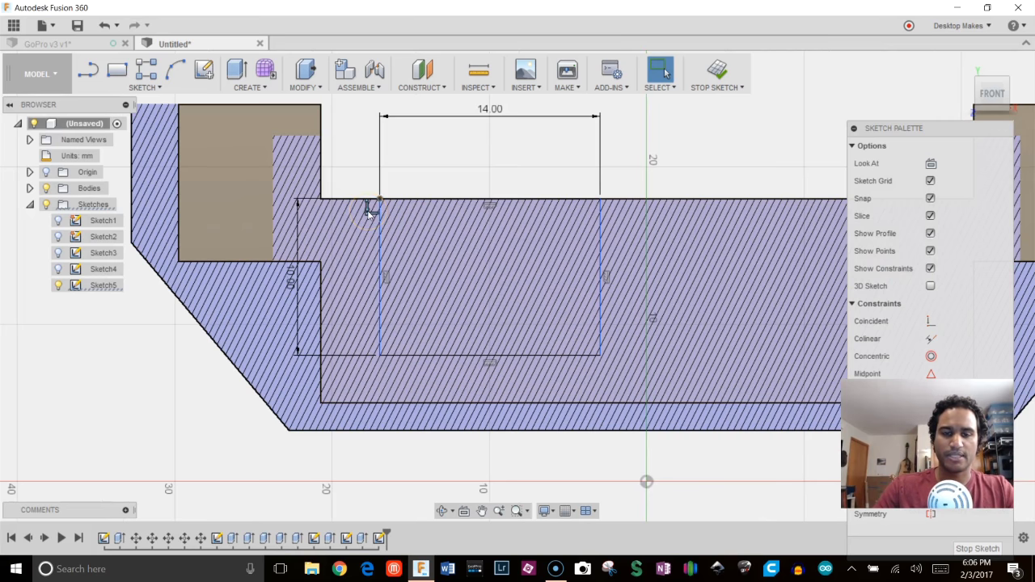
Free the rectangle's upper corner from its coincident constraint and dimension its outer side 3.5 mm from the raised wall's vertical edge
scroll(436, 170, "down", 2)
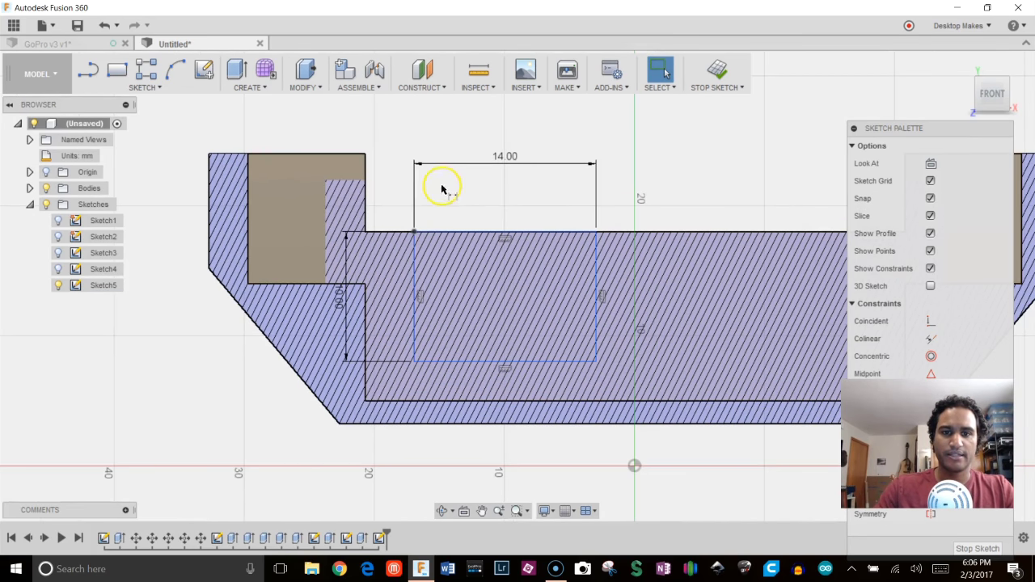
left_click(415, 267)
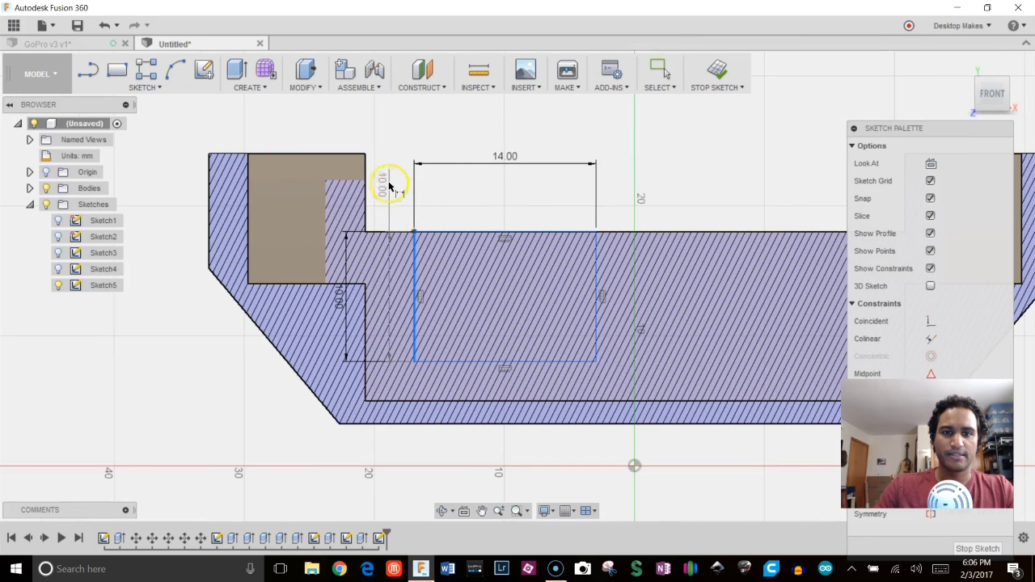
left_click(365, 170)
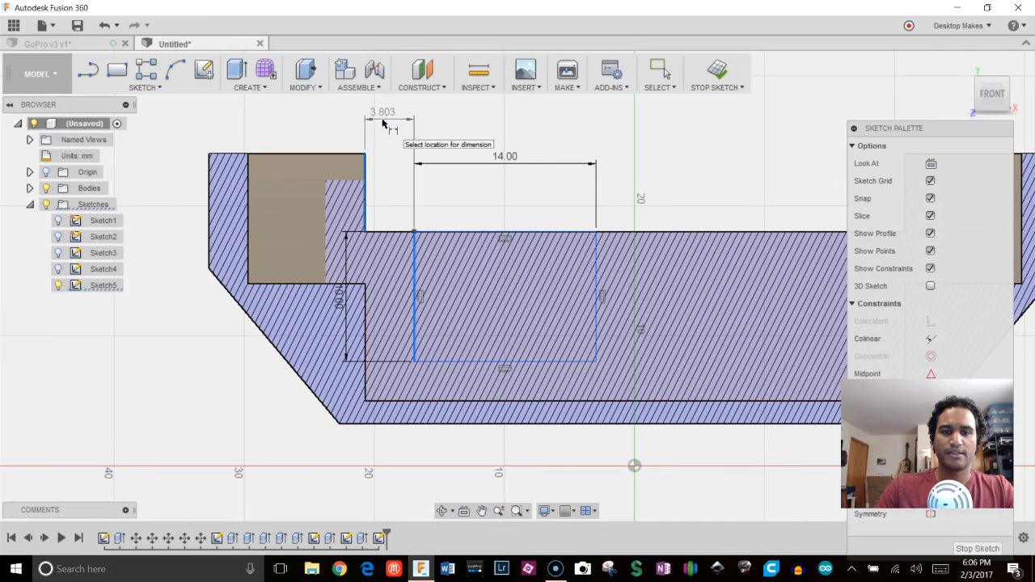
key("Escape")
left_click(414, 257)
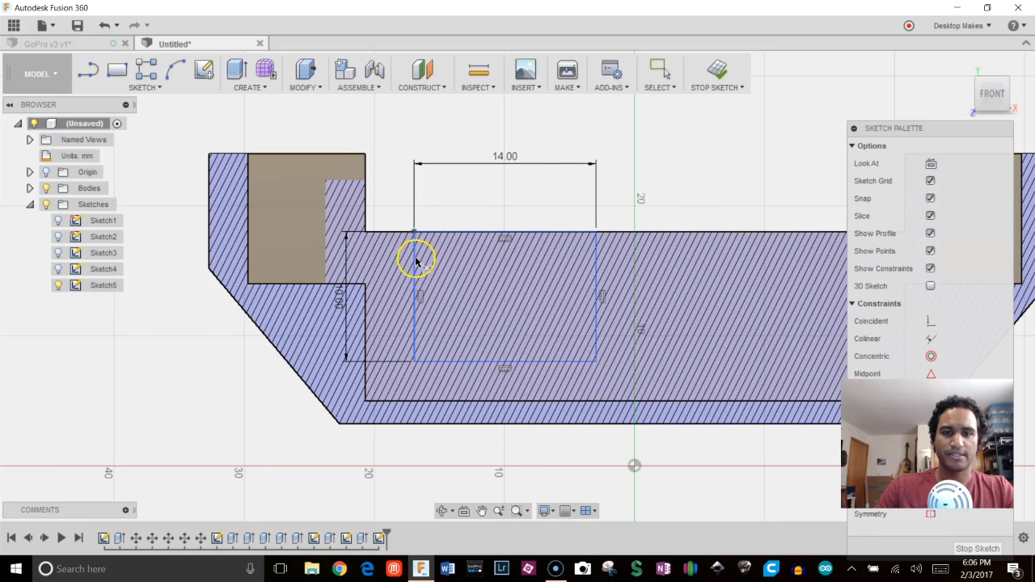
left_click(370, 300)
left_click(387, 129)
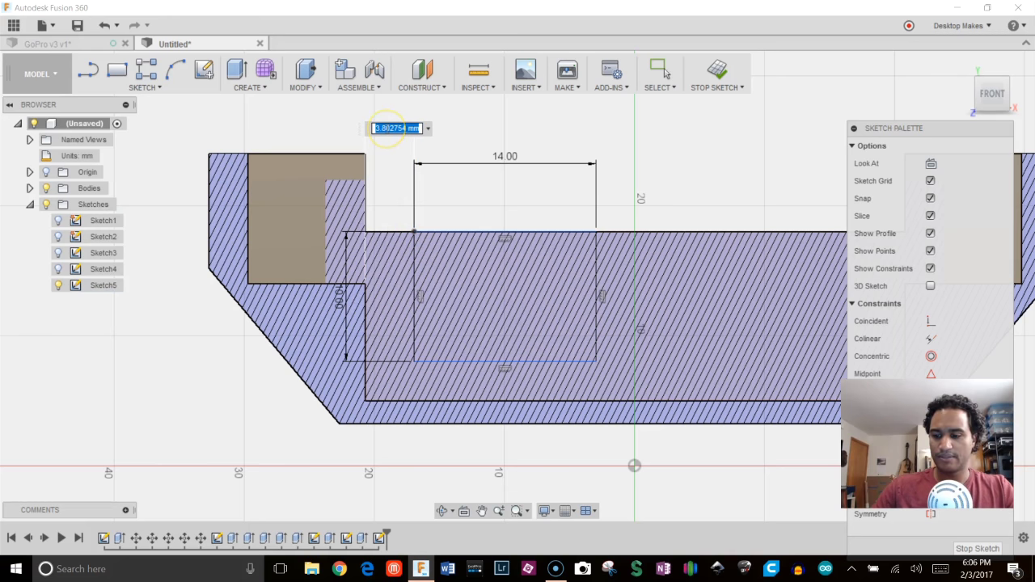
key("Return")
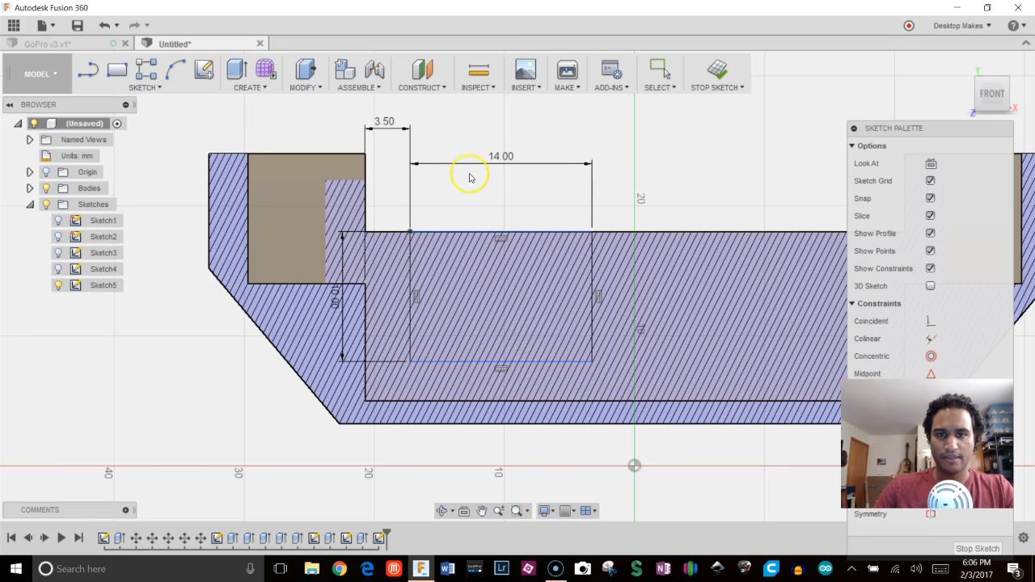
Extrude the 14 by 10 mm rectangle as a shallow cut into the central pocket's second inner wall
key("e")
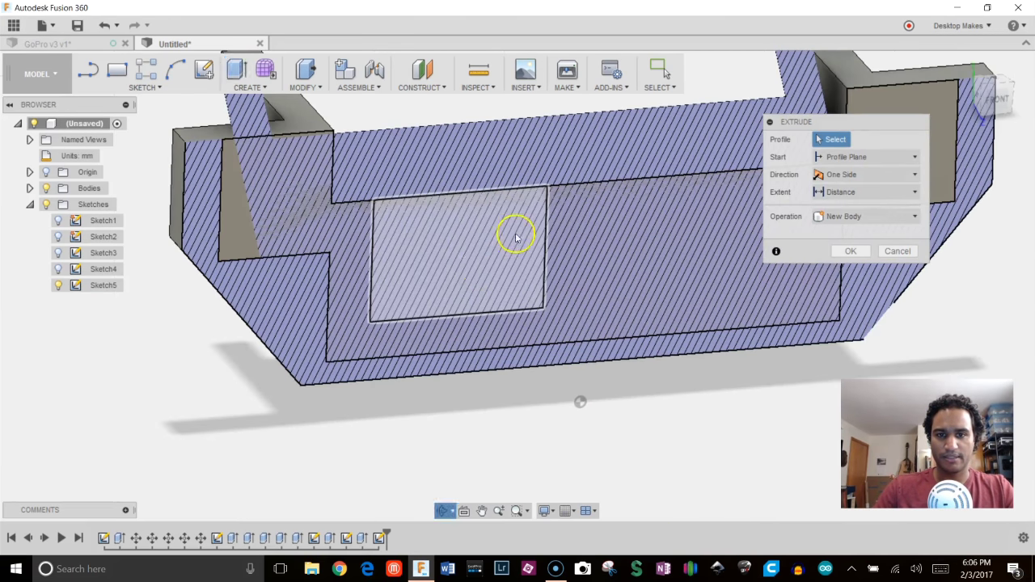
left_click(480, 264)
type("E")
left_click_drag(474, 261, 469, 256)
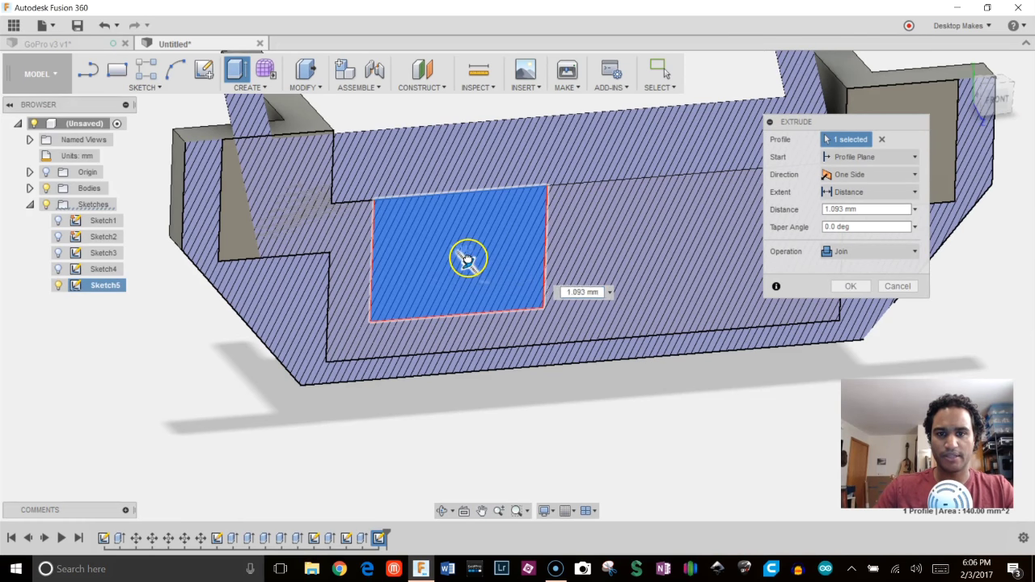
key("Return")
mouse_move(469, 262)
middle_mouse_down("shift")
mouse_move(570, 176)
mouse_move(580, 191)
mouse_move(470, 217)
mouse_move(462, 296)
mouse_move(504, 300)
mouse_move(482, 296)
mouse_move(584, 341)
mouse_move(577, 307)
mouse_move(606, 348)
mouse_move(628, 176)
mouse_move(644, 317)
middle_mouse_up("shift")
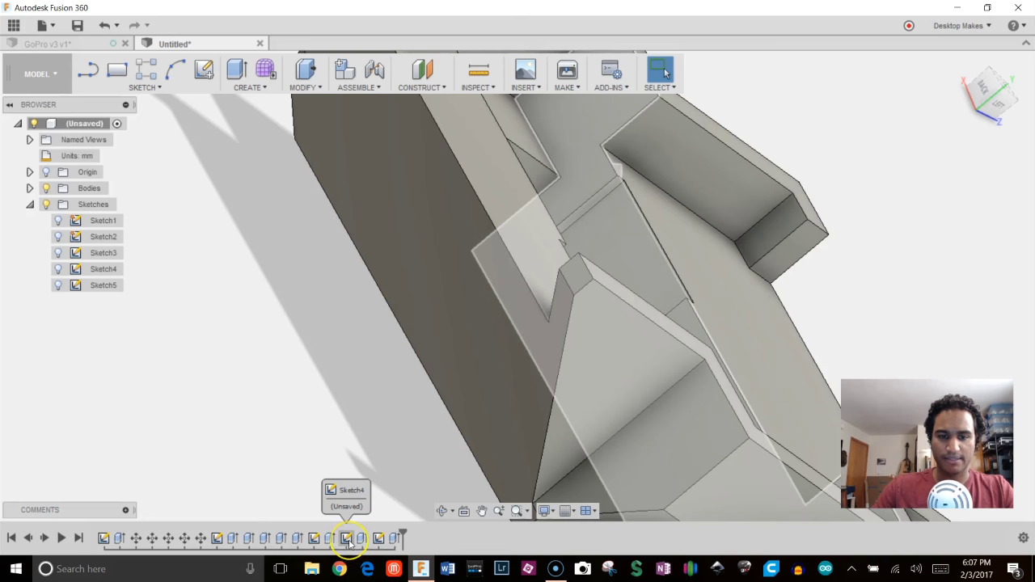
Edit the first wall recess's sketch, deleting the rectangle's 3.5 mm offset dimension and enabling Slice
double_click(346, 538)
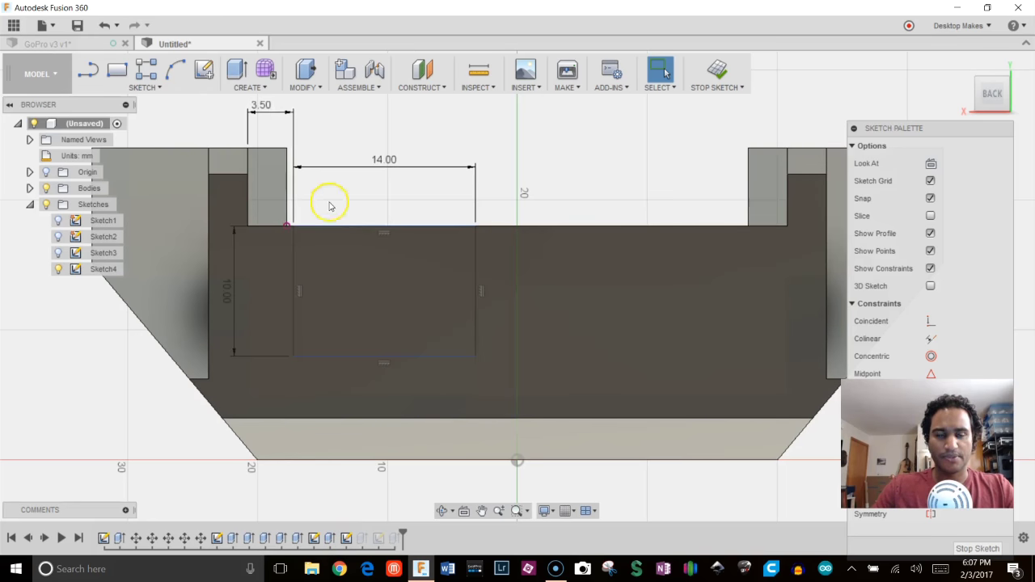
key("Delete")
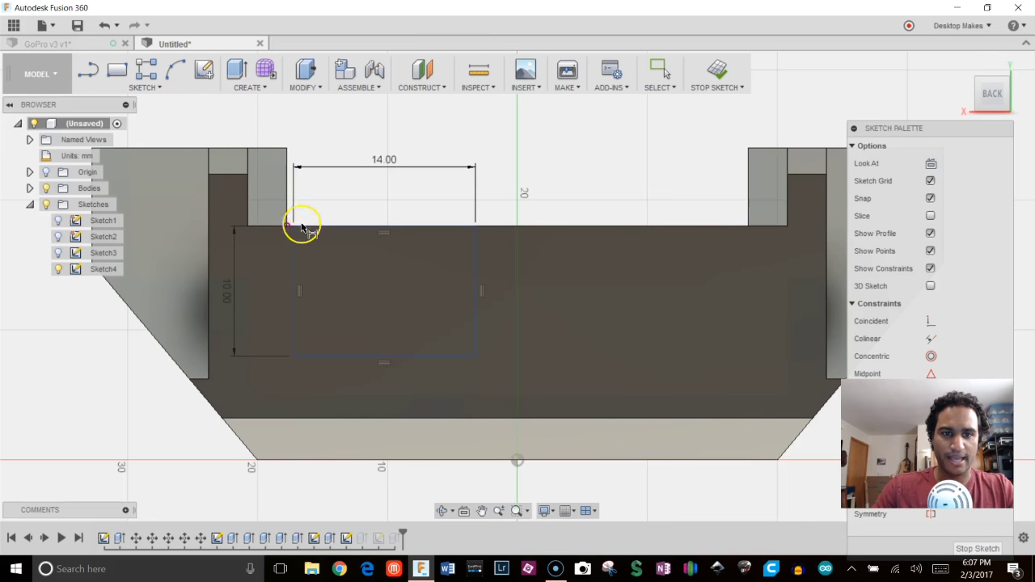
mouse_move(335, 201)
middle_mouse_down("shift")
mouse_move(334, 224)
mouse_move(341, 204)
middle_mouse_up("shift")
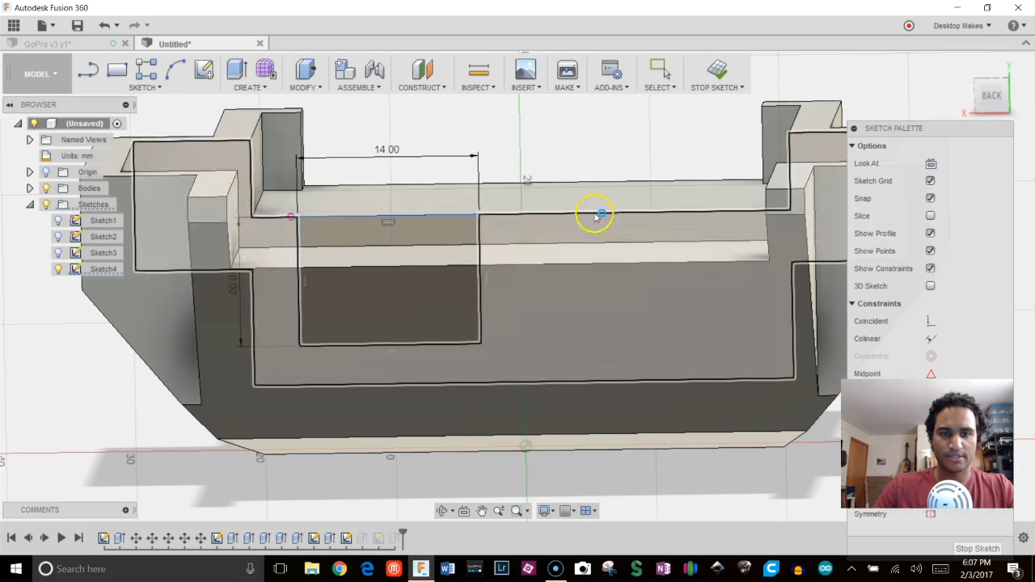
left_click(941, 216)
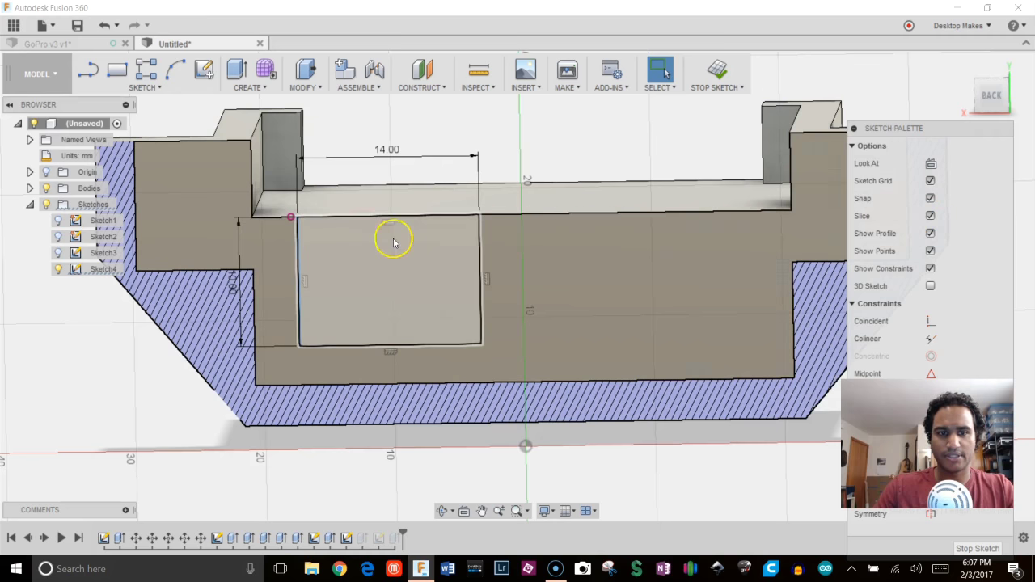
left_click(988, 97)
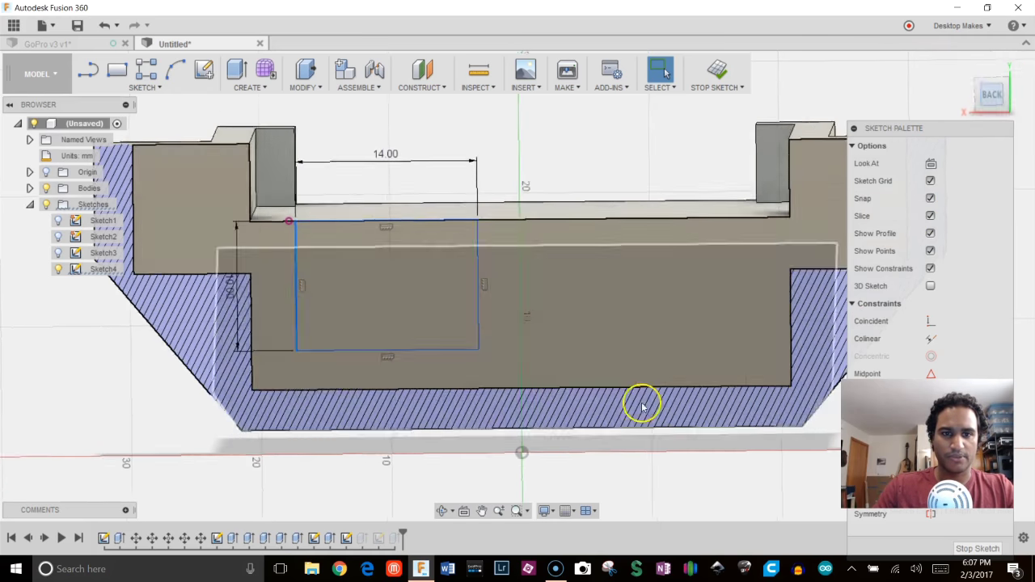
key("Escape")
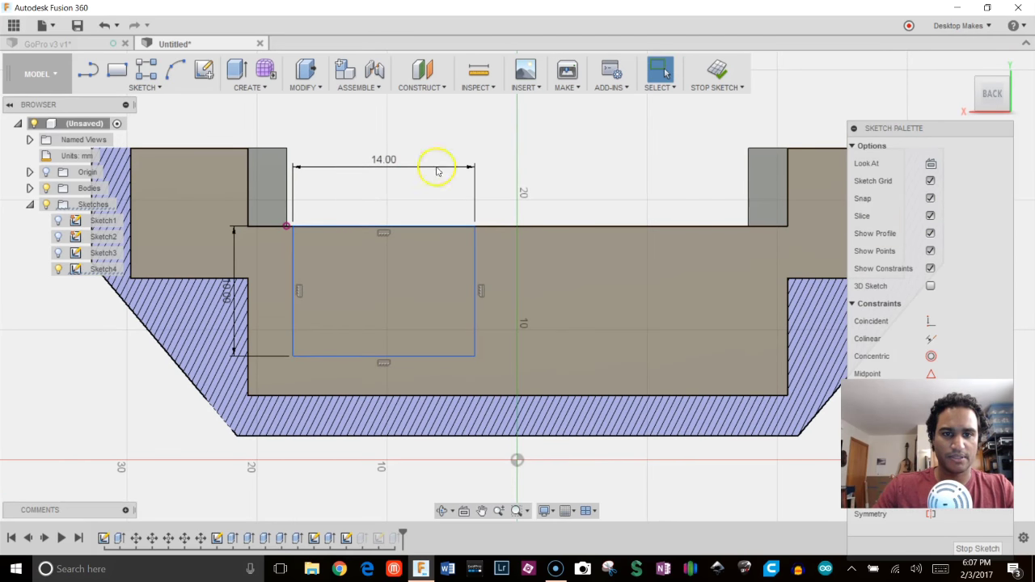
Dimension the rectangle's outer side 3.5 mm from the central pocket's vertical edge and finish the sketch
left_click(293, 265)
left_click(248, 315)
left_click(312, 120)
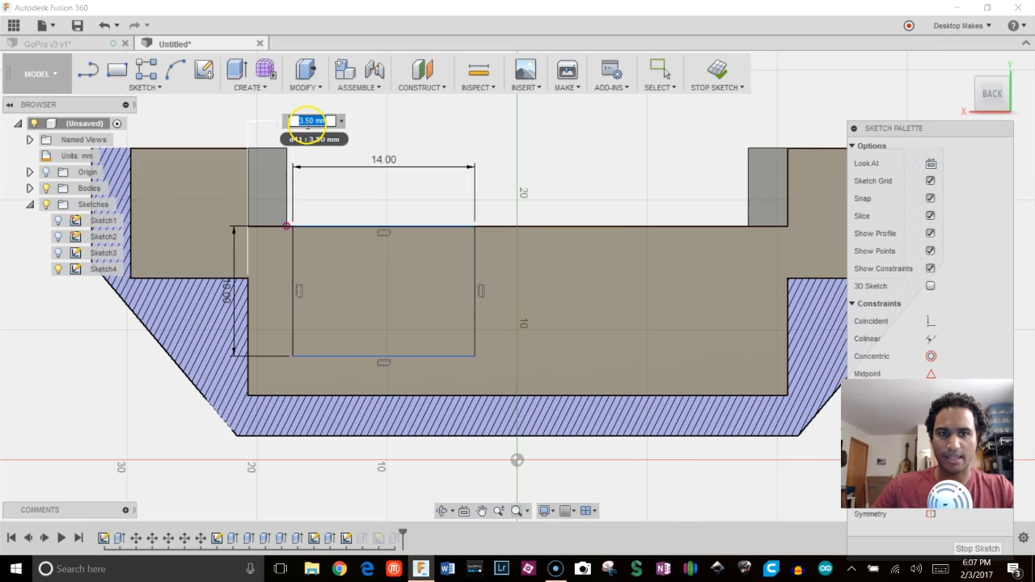
key("Return")
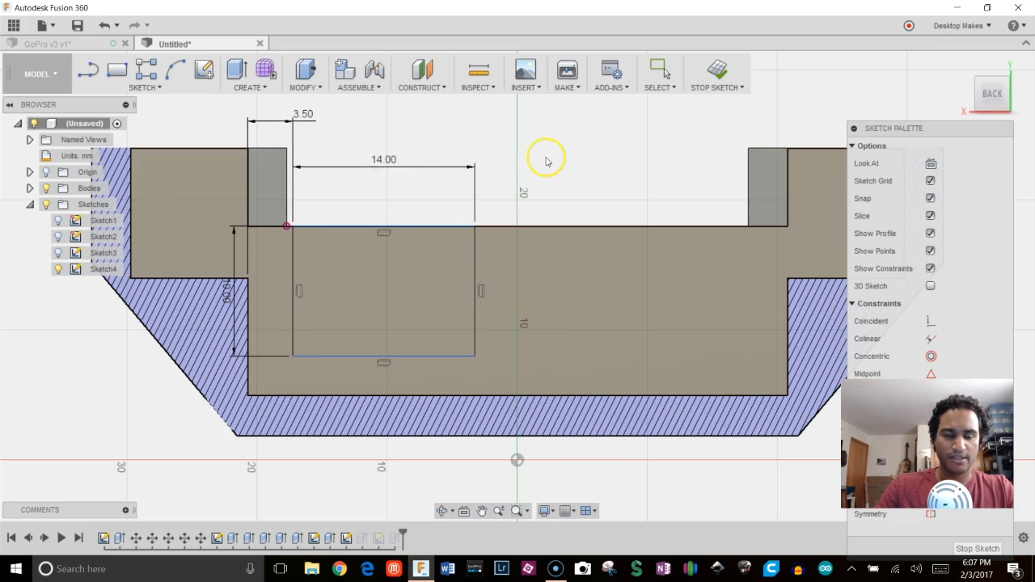
mouse_move(553, 141)
middle_mouse_down("shift")
mouse_move(531, 153)
mouse_move(548, 148)
middle_mouse_up("shift")
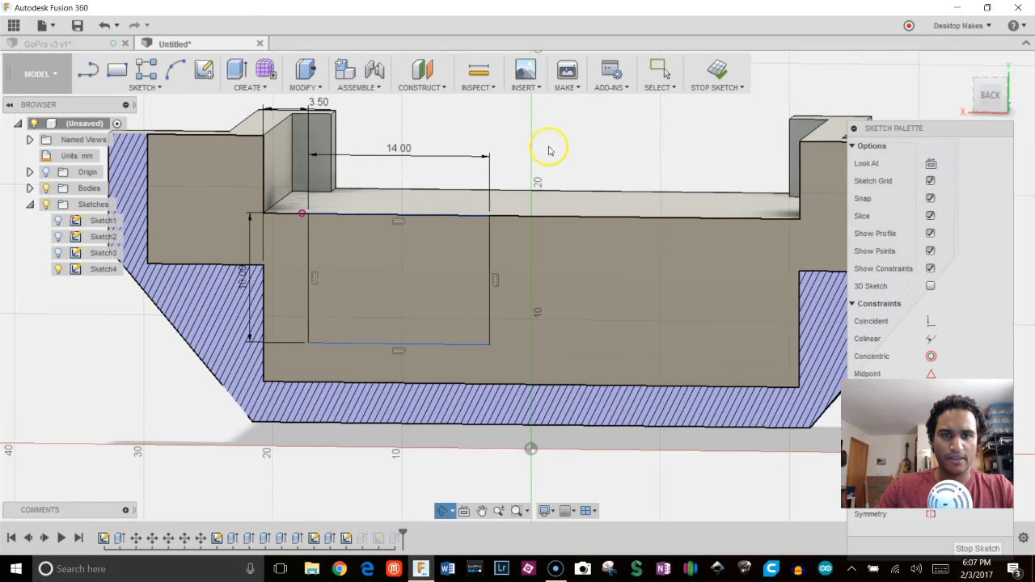
left_click(717, 72)
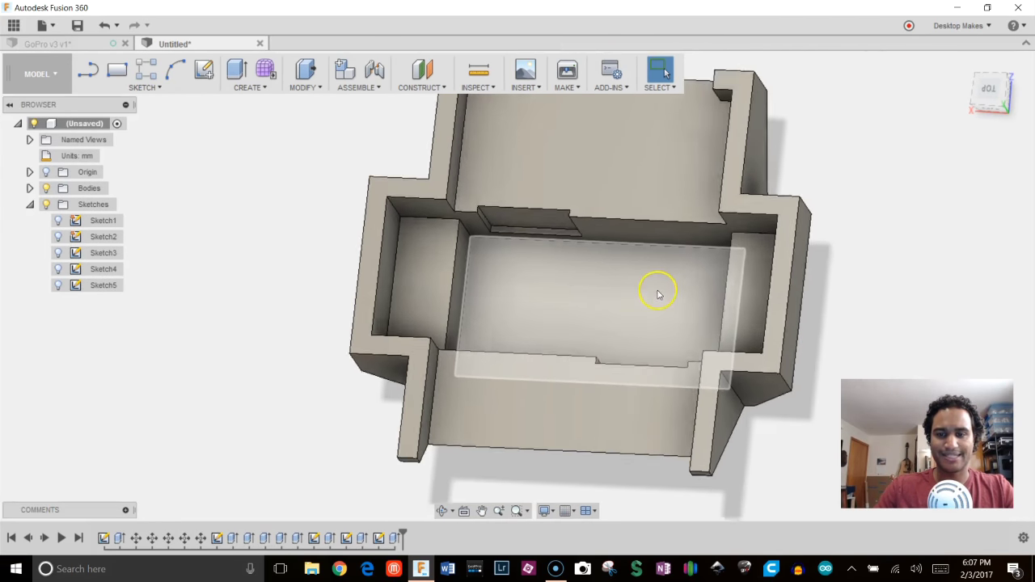
Fillet the upper end edges of the two front side walls with a 4 mm radius
middle_click_drag(671, 286, 797, 280, "shift")
key("f")
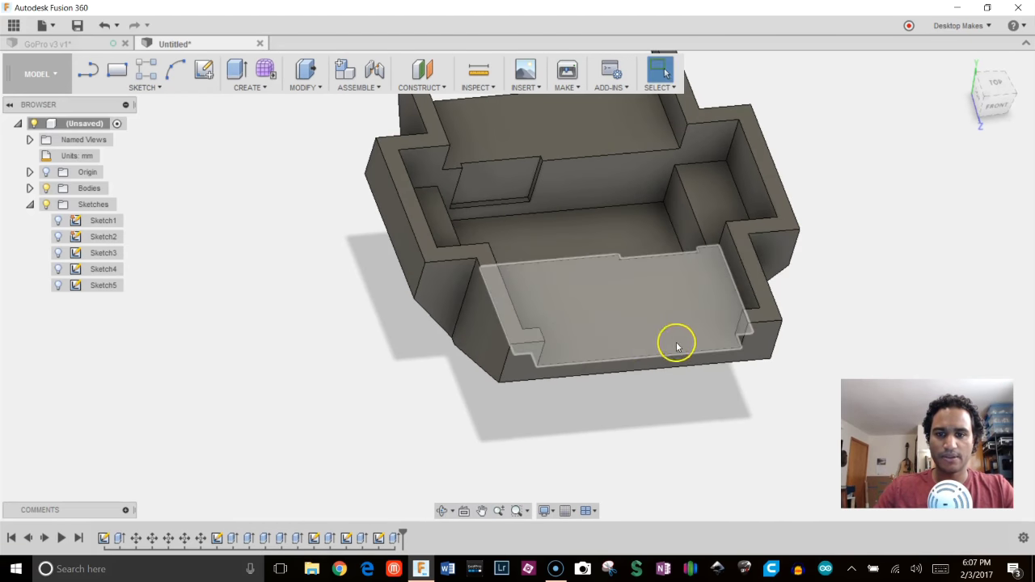
scroll(552, 363, "up", 2)
scroll(553, 363, "up", 2)
left_click(531, 339)
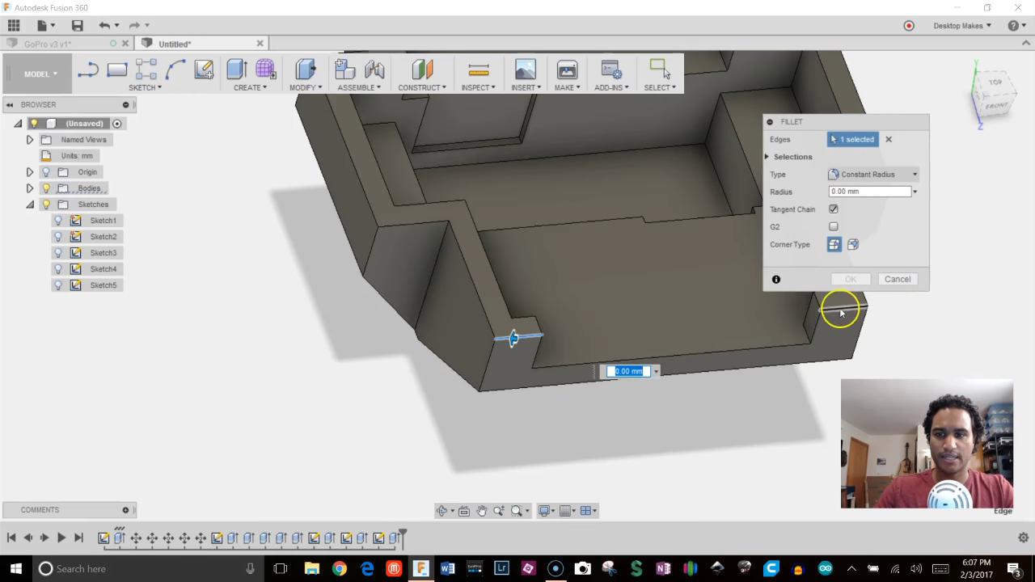
left_click(841, 307)
middle_click_drag(509, 261, 589, 284, "shift")
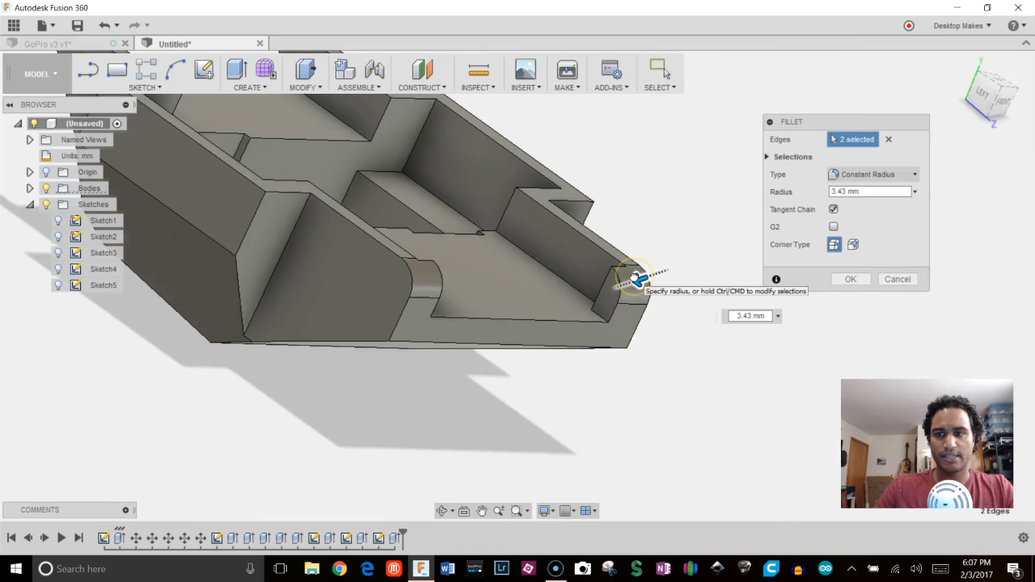
left_click_drag(638, 279, 633, 276)
type("4")
key("Return")
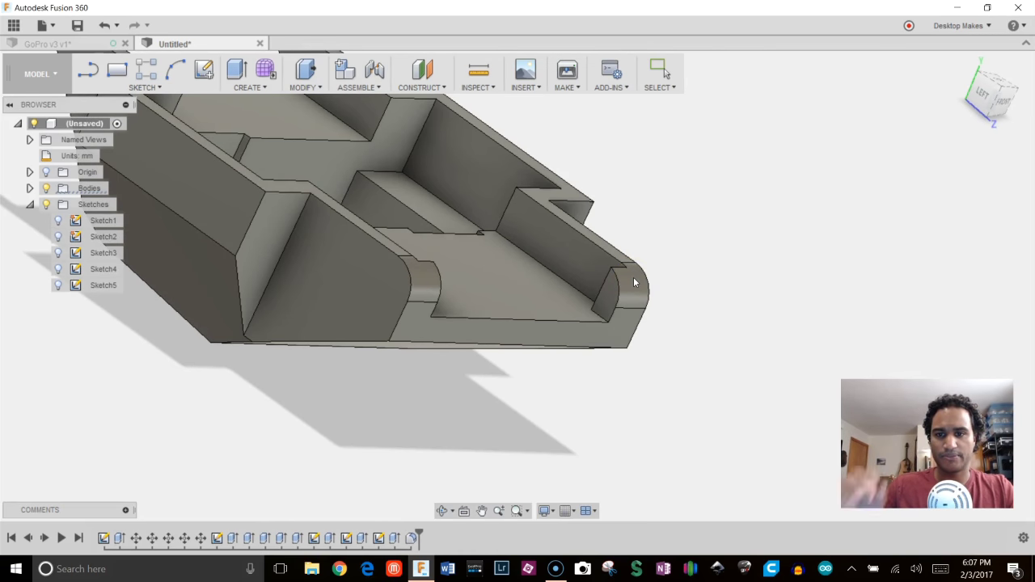
Fillet the four outer vertical corner edges around the two side pockets with a 3 mm radius
middle_click_drag(633, 277, 533, 300, "shift")
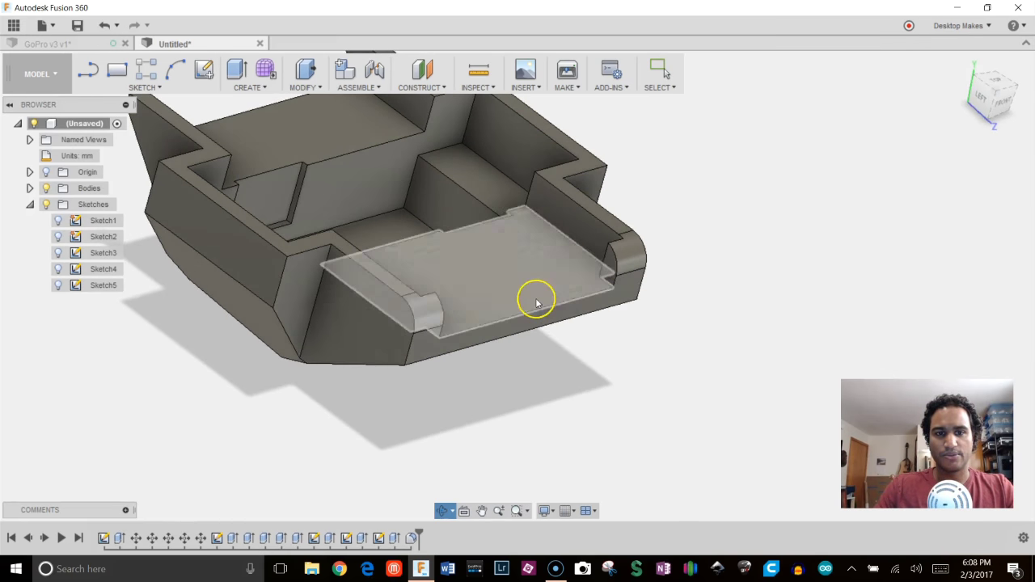
key("f")
left_click(280, 284)
middle_click_drag(277, 284, 413, 261, "shift")
left_click(185, 237)
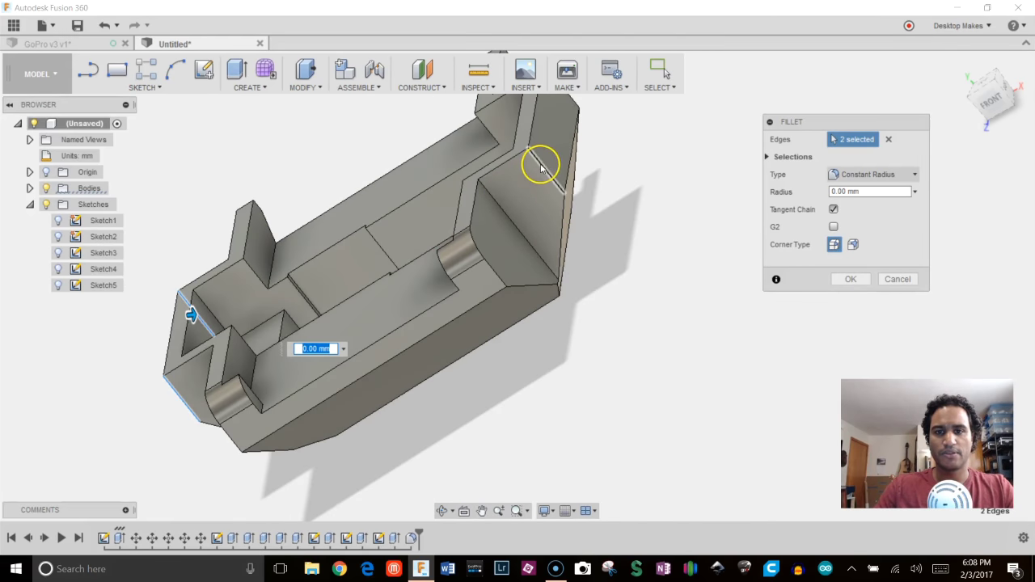
scroll(576, 291, "up", 1)
middle_click_drag(543, 185, 667, 261)
left_click(581, 261)
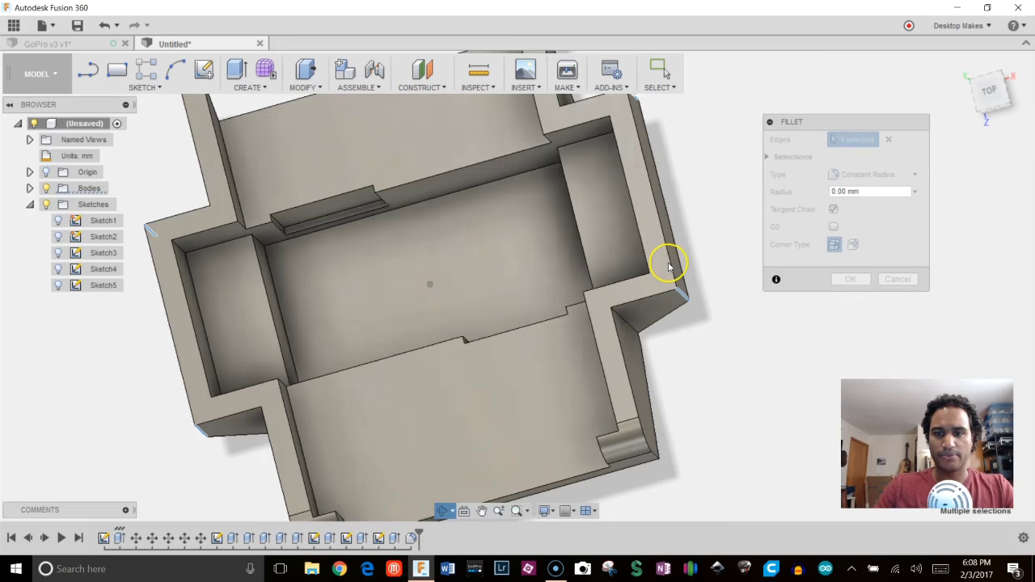
type("3")
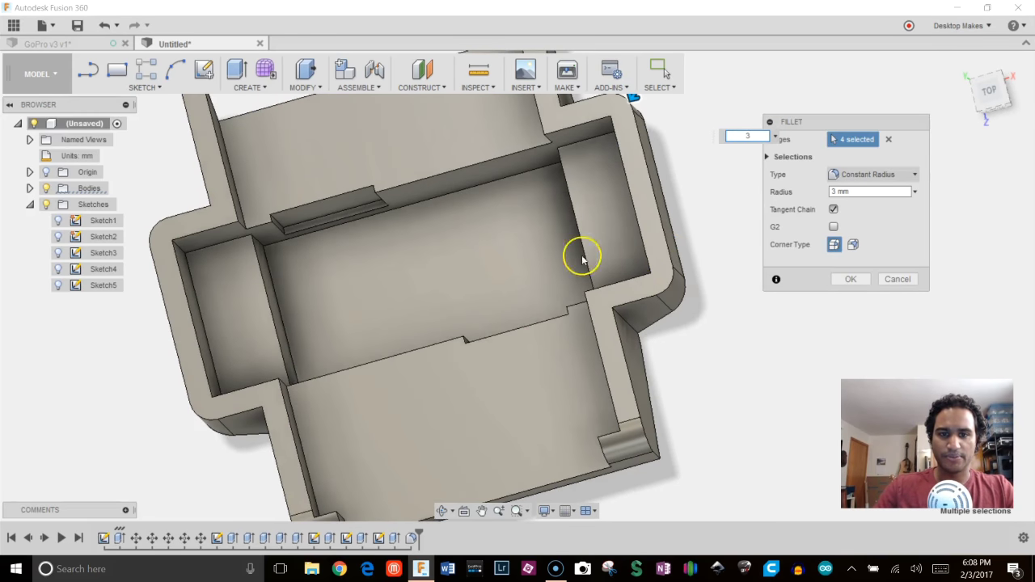
middle_click_drag(582, 259, 603, 300, "shift")
key("Return")
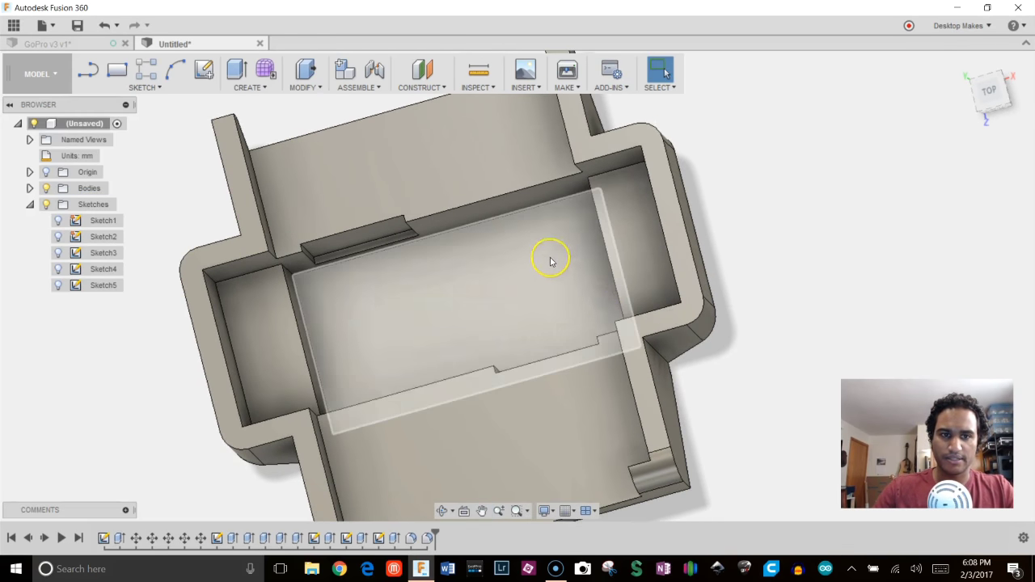
Fillet the upper and lower end edges of the two rear side walls
middle_click_drag(549, 260, 794, 248, "shift")
scroll(720, 339, "up", 5)
key("f")
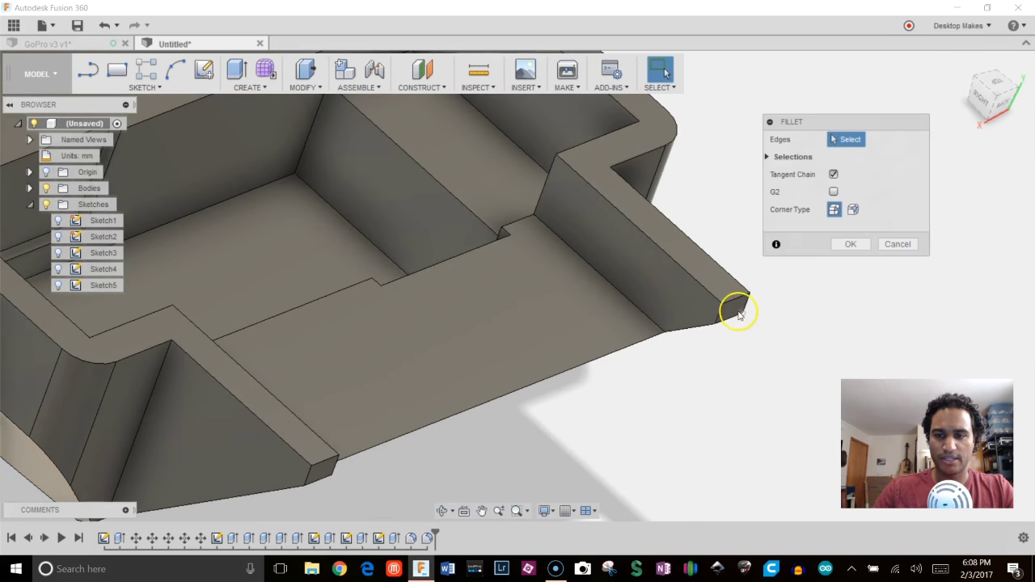
left_click(734, 312)
middle_click_drag(587, 397, 322, 192, "shift")
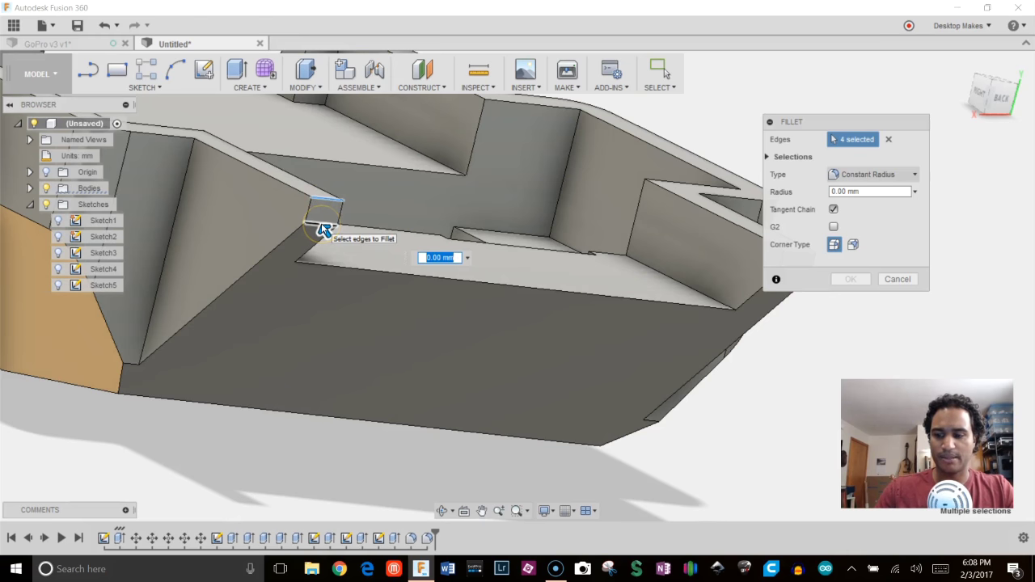
key("Return")
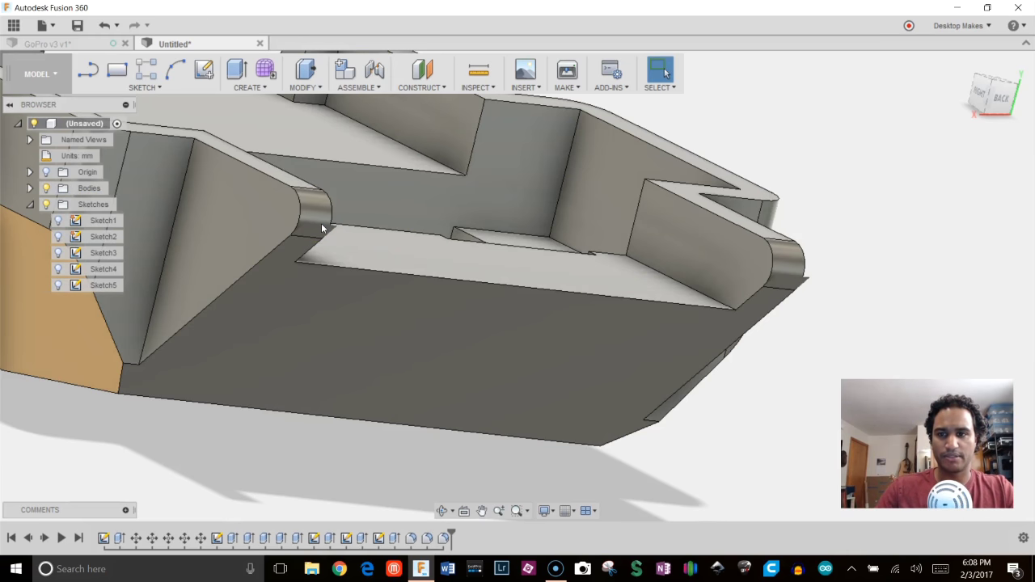
middle_click_drag(321, 223, 340, 143, "shift")
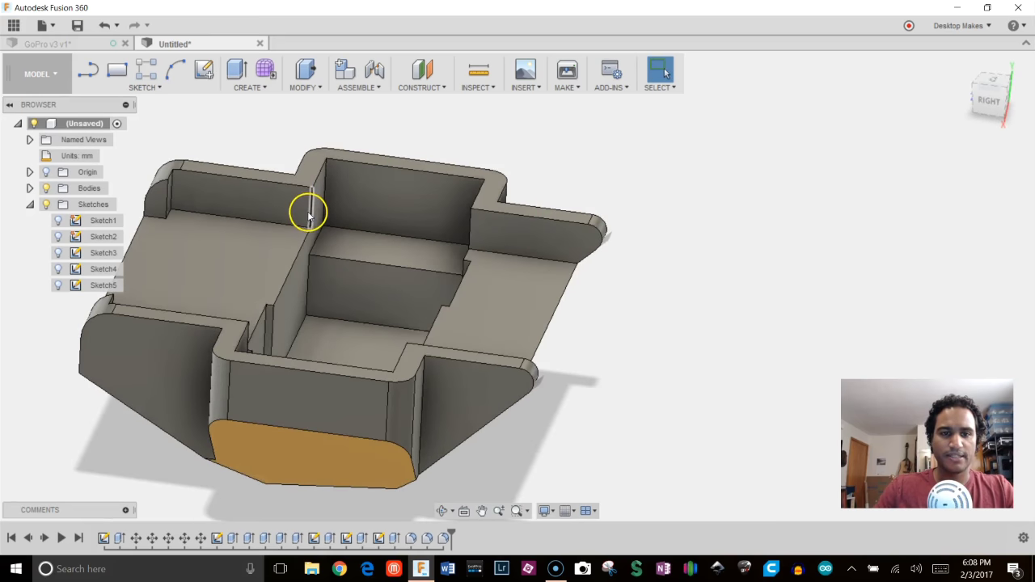
scroll(307, 204, "up", 5)
mouse_move(308, 204)
middle_mouse_down("shift")
mouse_move(328, 218)
mouse_move(317, 254)
mouse_move(343, 208)
middle_mouse_up("shift")
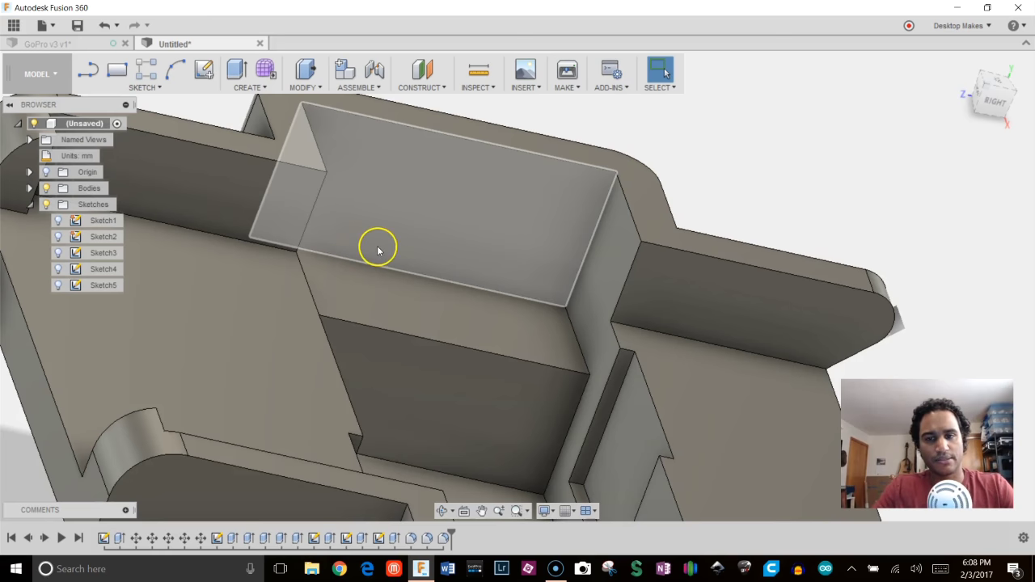
middle_click_drag(377, 247, 441, 214, "shift")
key("f")
left_click(347, 222)
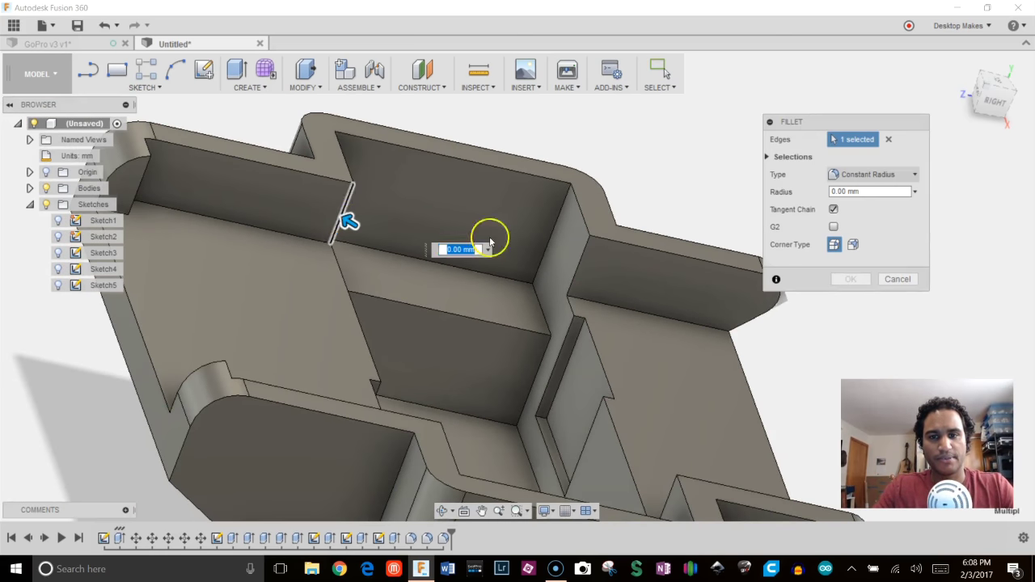
type("3")
key("Return")
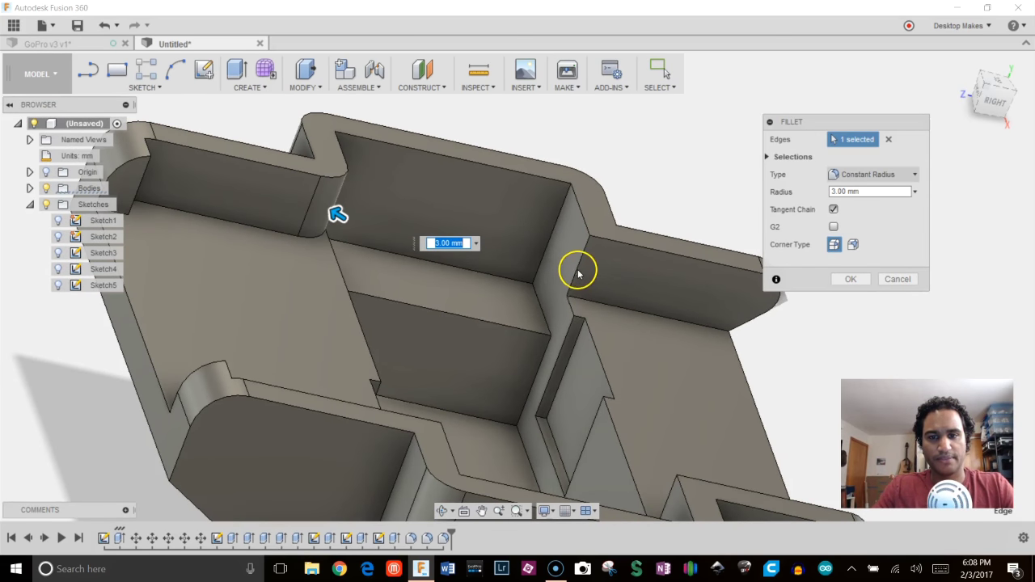
key("Escape")
Fillet the four inner vertical edges where the side pockets meet the front and rear side walls
key("f")
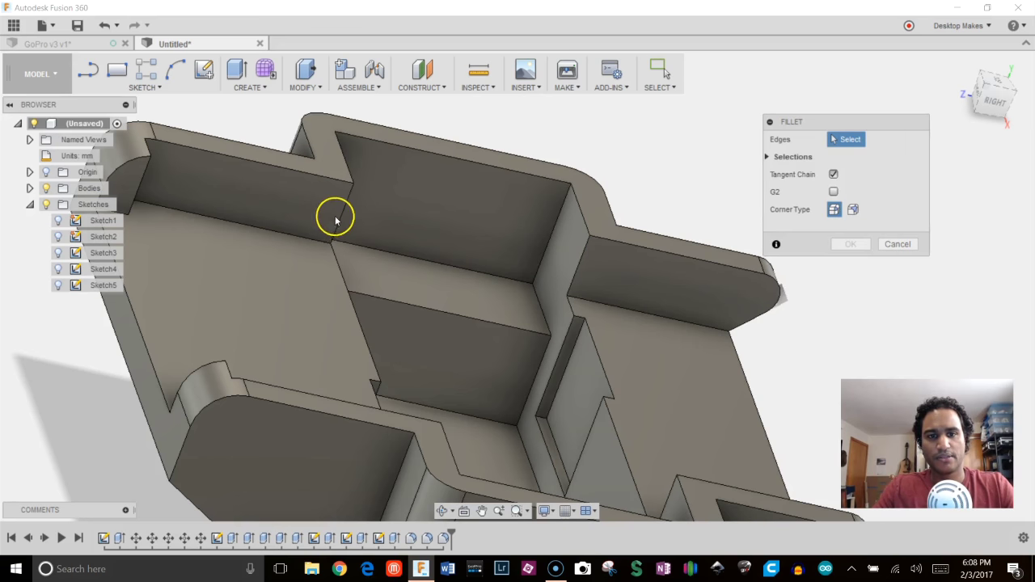
left_click(347, 220)
left_click(574, 270)
middle_click_drag(528, 275, 485, 337, "shift")
left_click(268, 313)
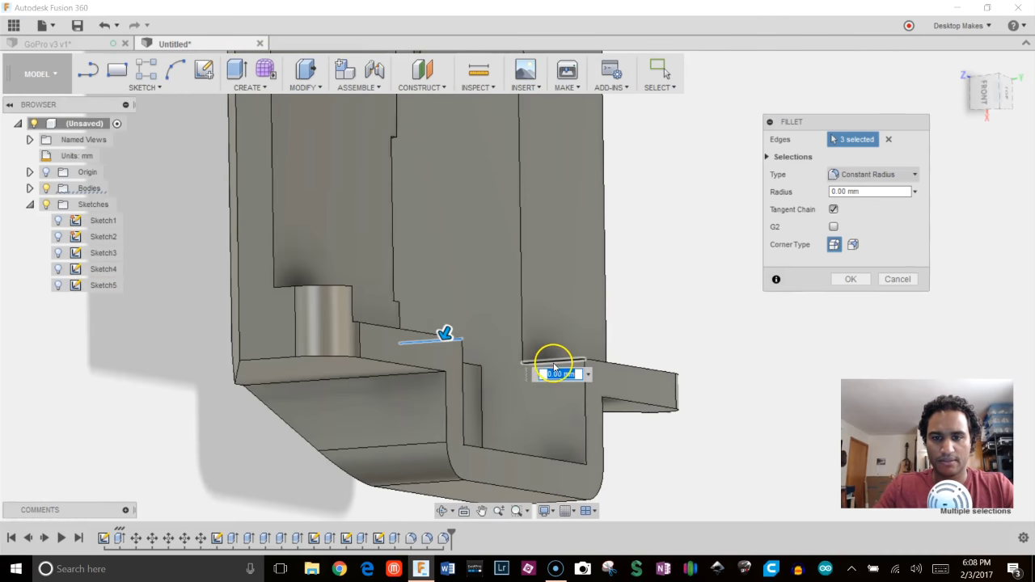
middle_click_drag(527, 306, 485, 331, "shift")
left_click(850, 279)
Output the holder body for 3D printing at medium refinement and send it to the MakerBot print utility
mouse_move(769, 312)
middle_mouse_down("shift")
mouse_move(790, 259)
mouse_move(677, 287)
mouse_move(640, 312)
mouse_move(672, 268)
mouse_move(663, 347)
mouse_move(582, 372)
mouse_move(676, 327)
mouse_move(757, 363)
mouse_move(684, 412)
mouse_move(700, 424)
mouse_move(752, 406)
mouse_move(810, 360)
mouse_move(885, 416)
mouse_move(813, 411)
mouse_move(735, 429)
mouse_move(617, 404)
mouse_move(750, 450)
mouse_move(765, 397)
mouse_move(774, 436)
mouse_move(776, 418)
mouse_move(799, 406)
mouse_move(776, 427)
middle_mouse_up("shift")
scroll(579, 385, "down", 2)
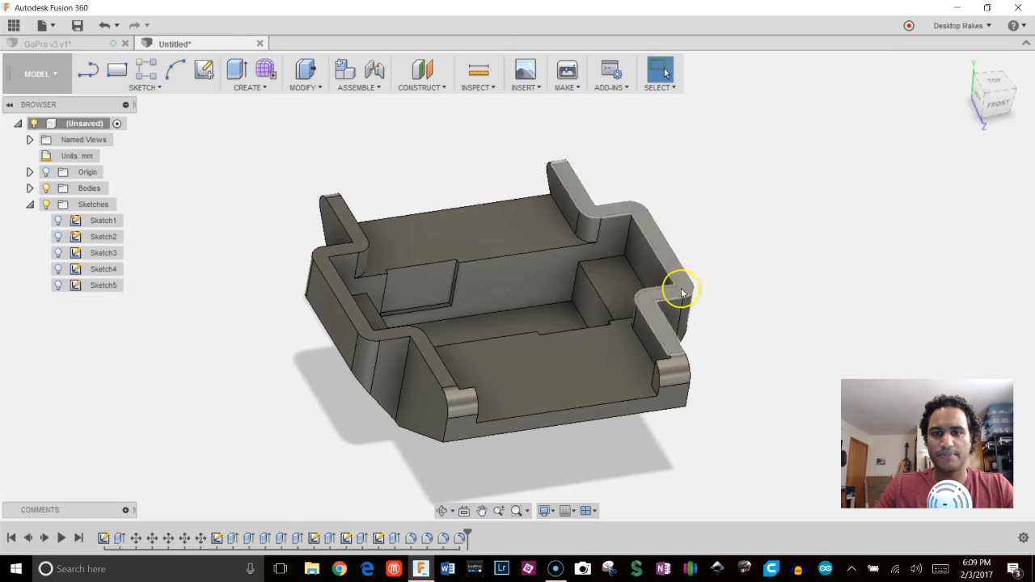
left_click(576, 97)
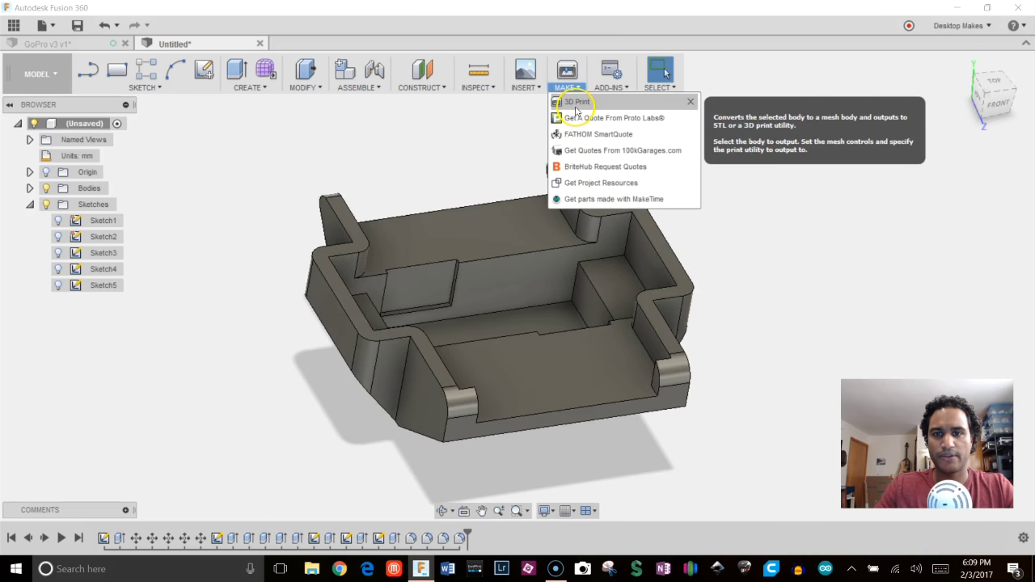
left_click(576, 103)
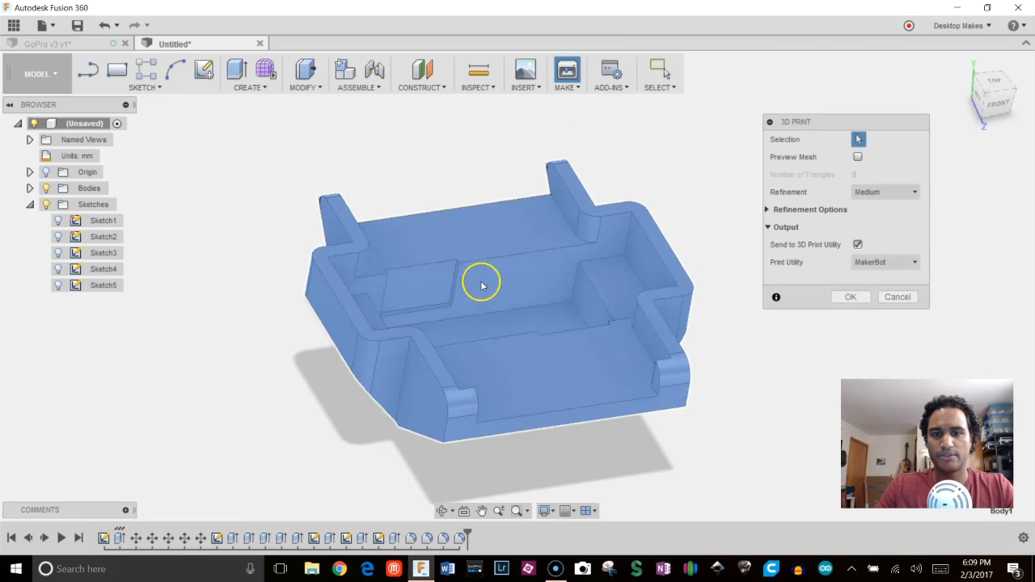
left_click(476, 287)
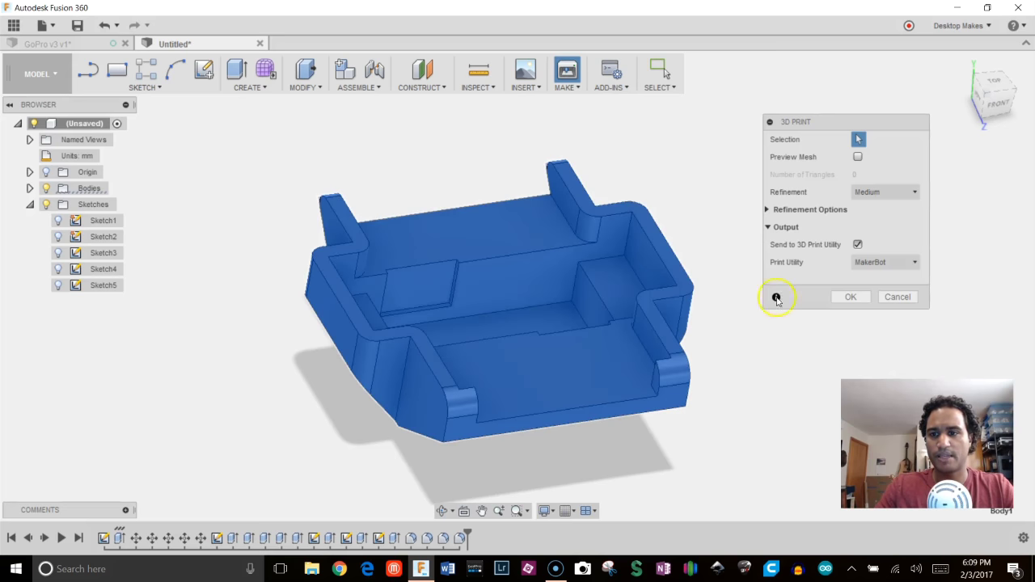
left_click(847, 299)
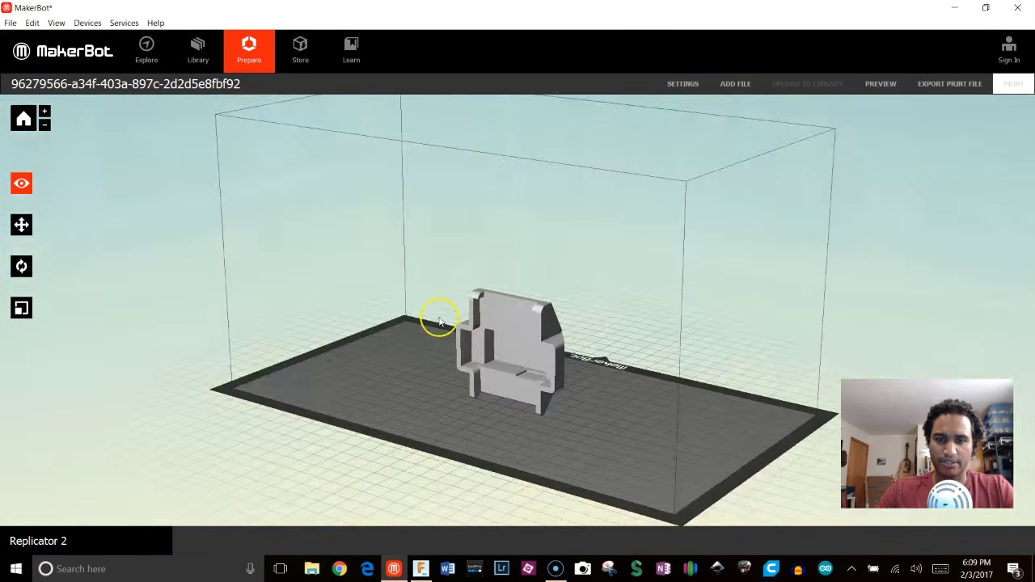
Examine how the holder stands on the MakerBot build plate, and close the file without saving
left_click_drag(439, 321, 598, 326)
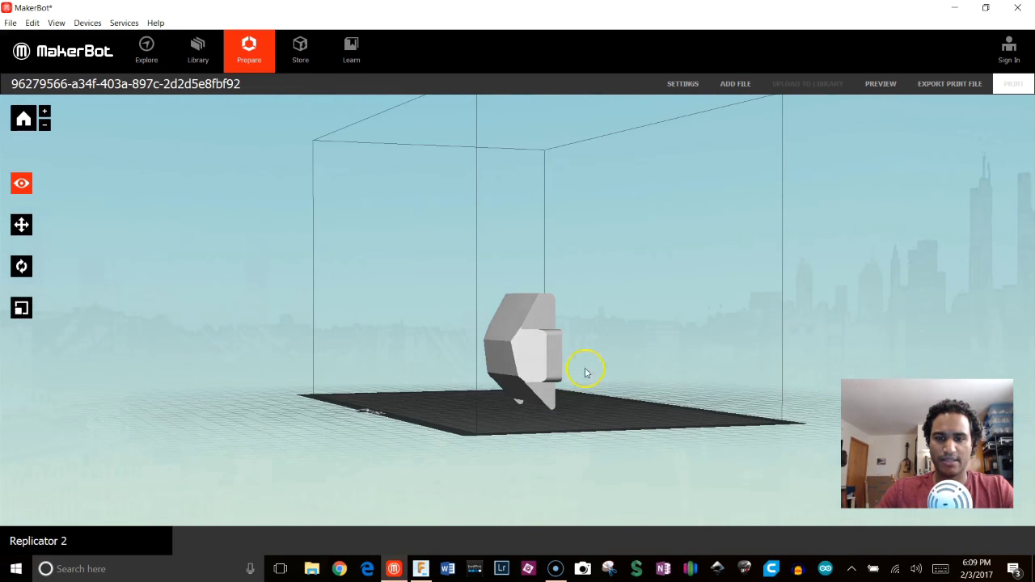
left_click_drag(550, 400, 524, 401)
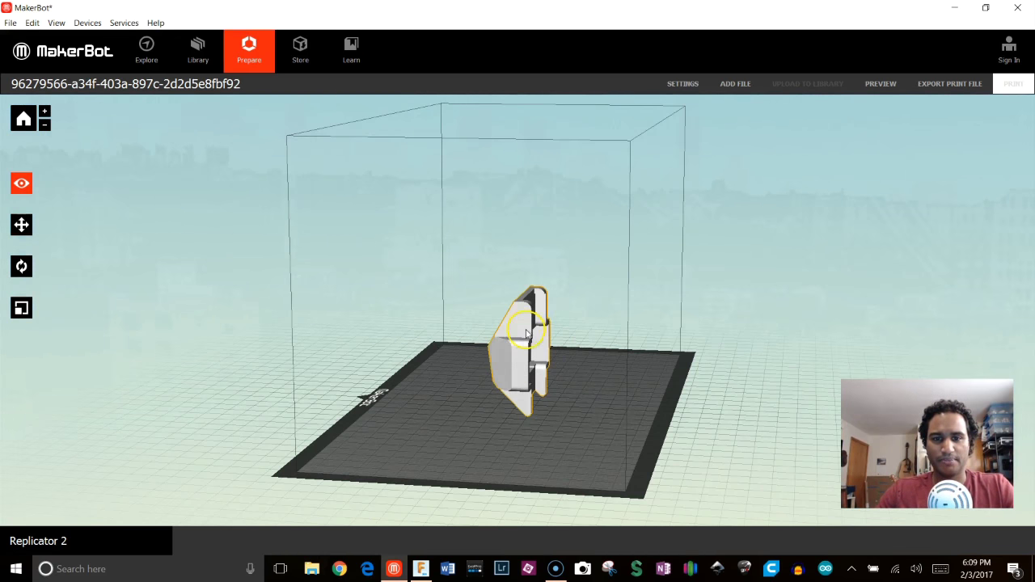
left_click_drag(576, 326, 598, 308)
left_click(1017, 7)
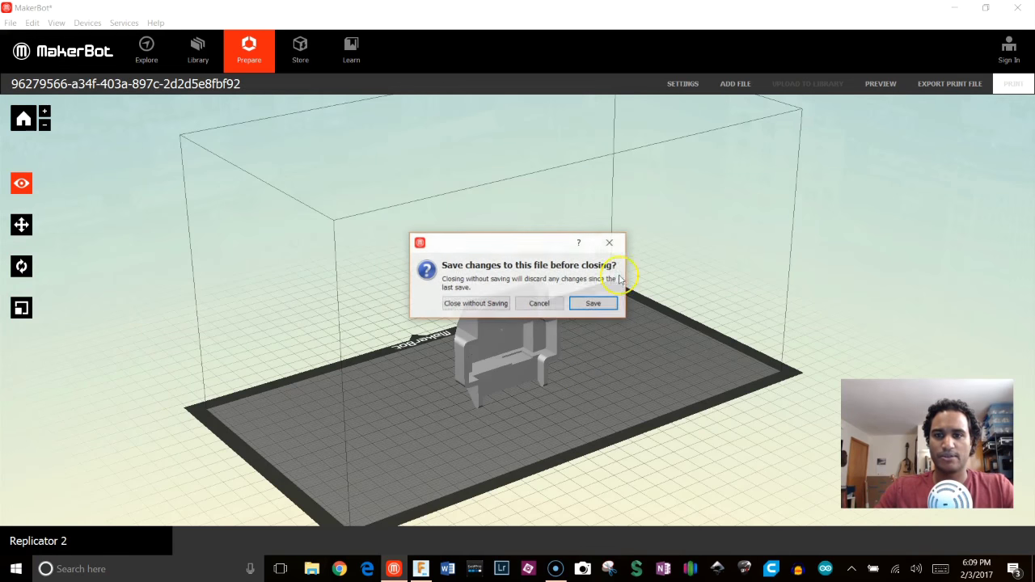
left_click(494, 306)
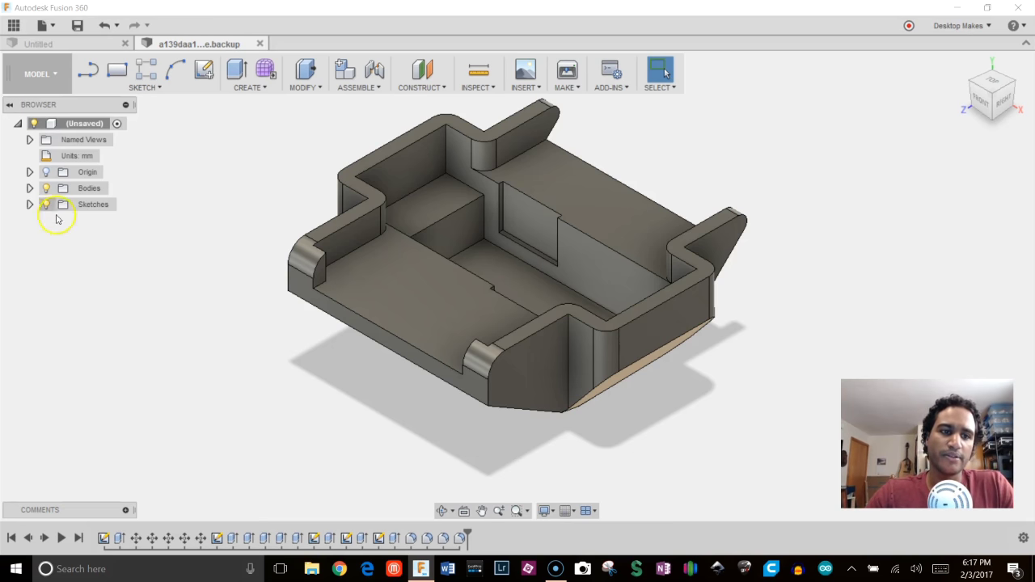
Show the origin in Fusion 360 and align the holder's rear sloped underside face to the XY origin plane
left_click(46, 172)
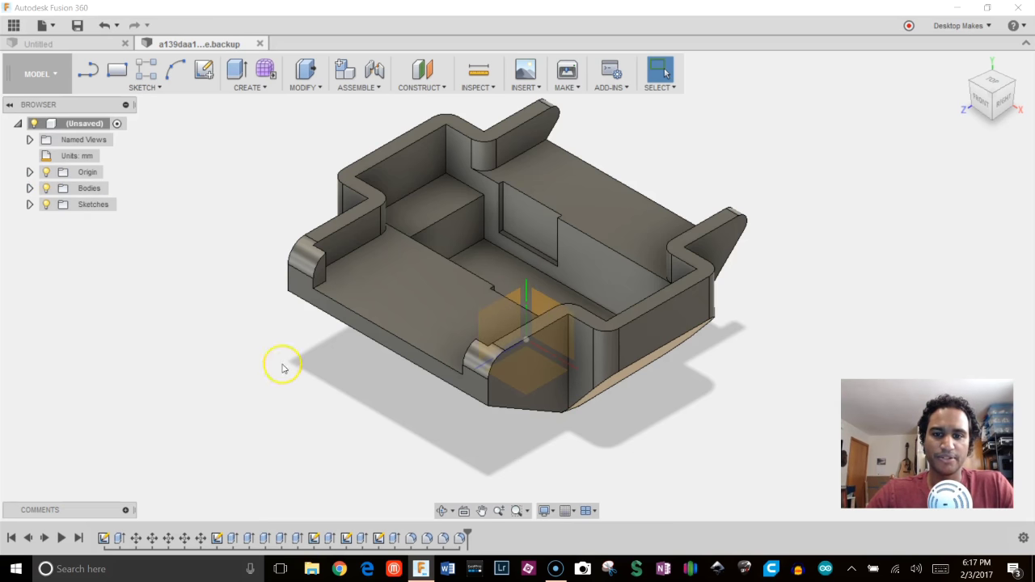
middle_click_drag(348, 382, 323, 321, "shift")
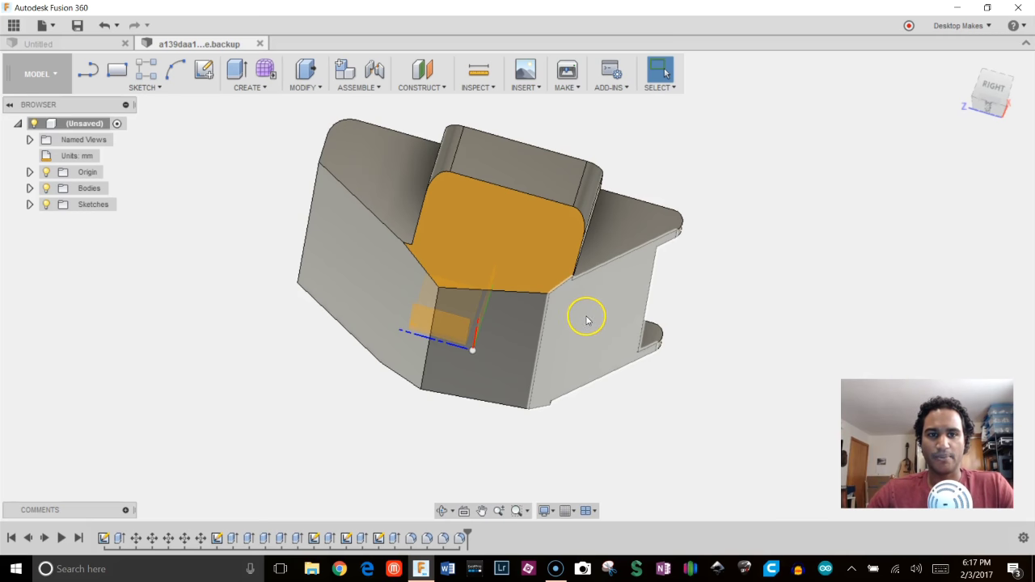
left_click(312, 91)
left_click(320, 317)
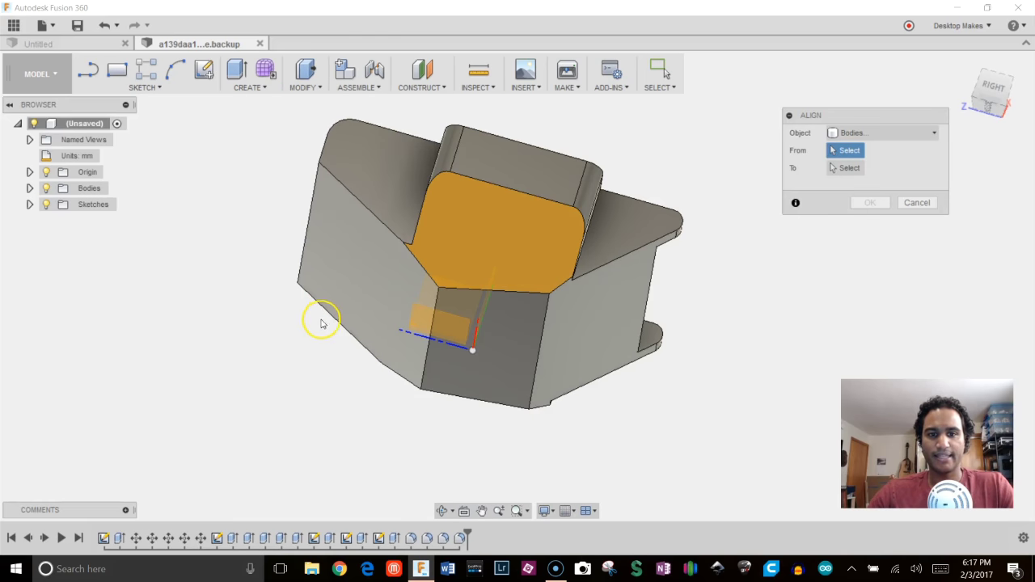
left_click_drag(846, 117, 826, 110)
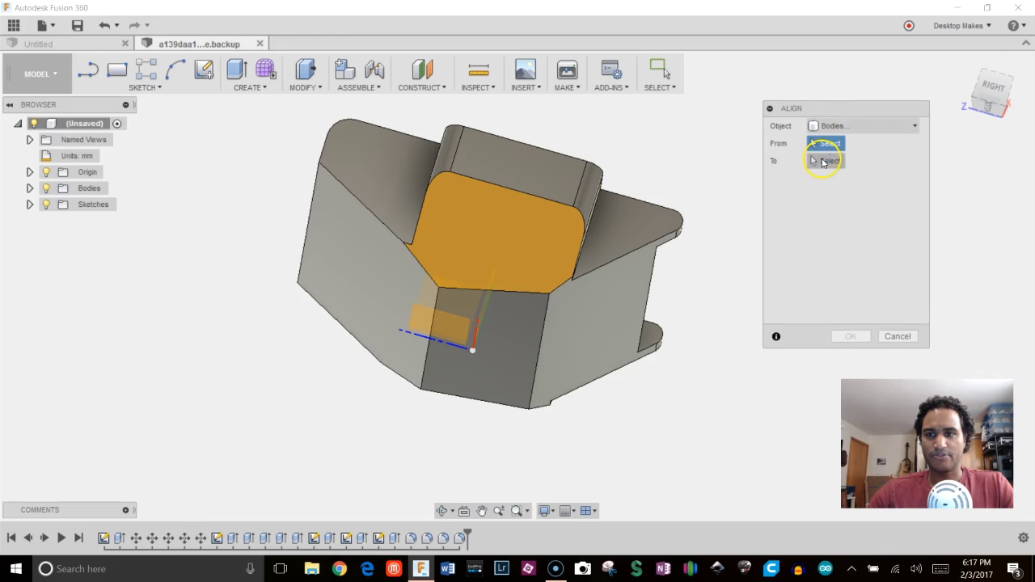
left_click(611, 300)
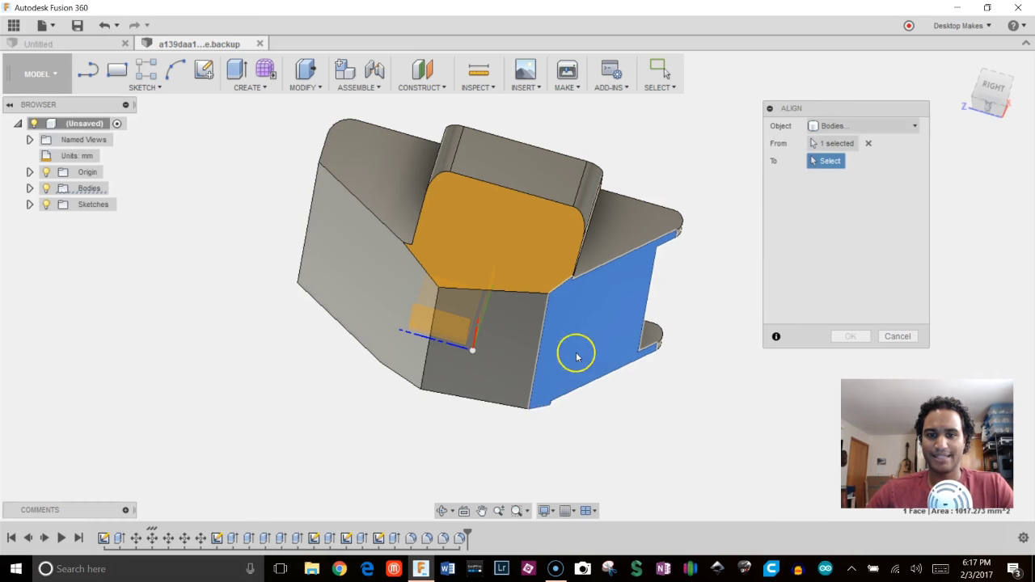
middle_click_drag(482, 369, 460, 329, "shift")
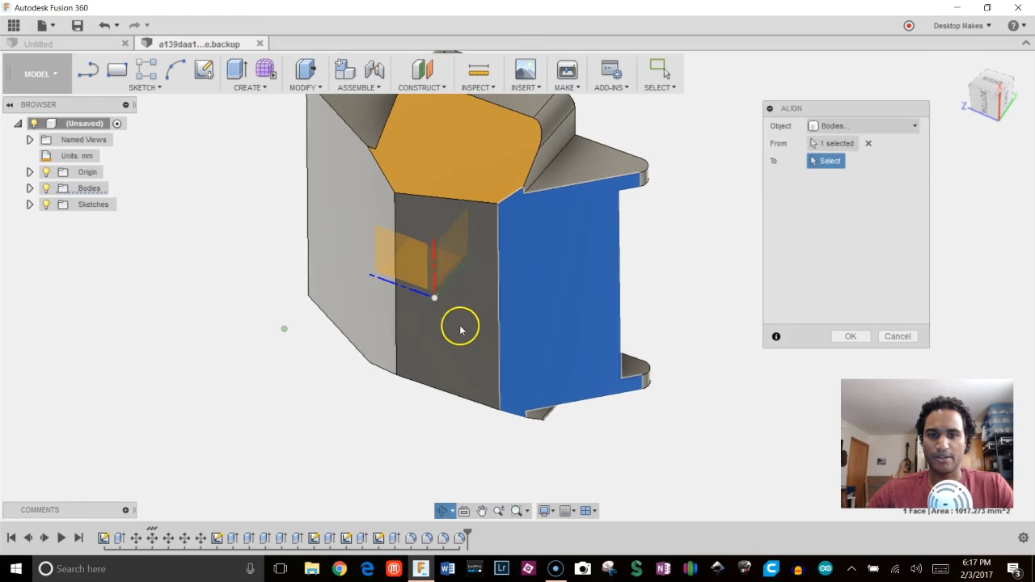
left_click(454, 252)
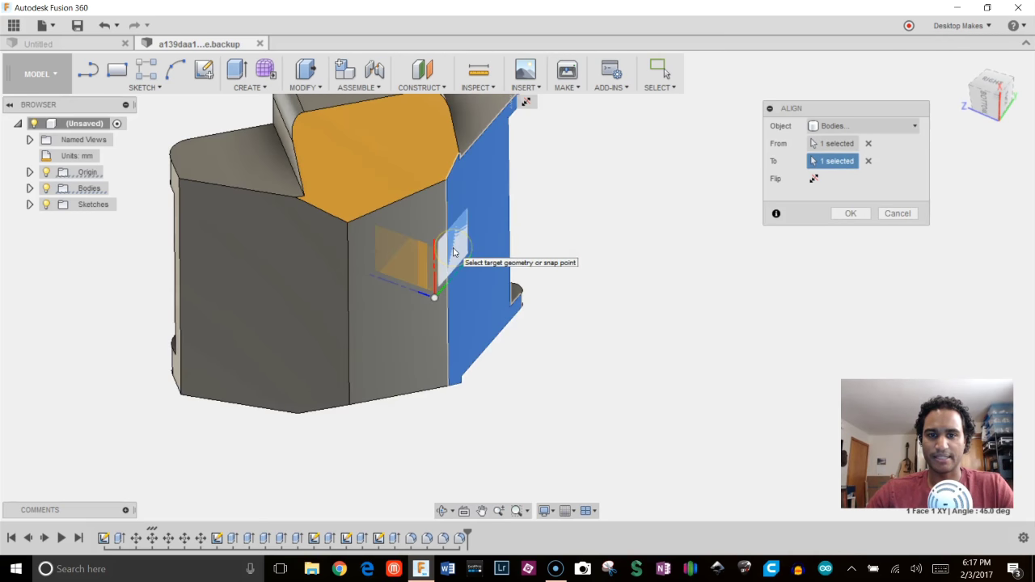
middle_click_drag(499, 293, 582, 286, "shift")
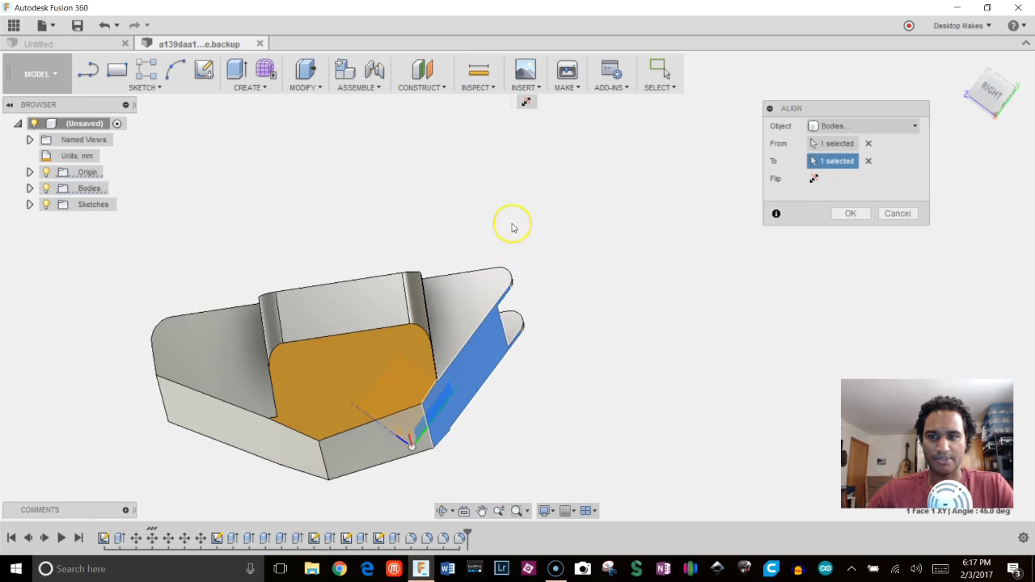
middle_click_drag(511, 228, 728, 203)
left_click(851, 214)
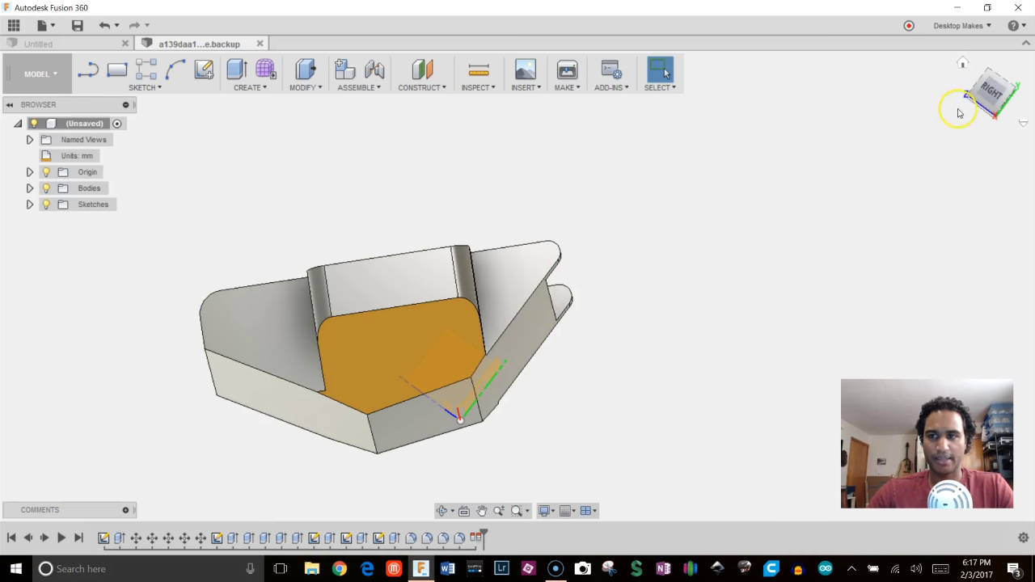
Hide the bodies, examine the origin planes and axes from several angles, and show the bodies again
middle_click_drag(996, 95, 457, 305, "shift")
left_click(46, 187)
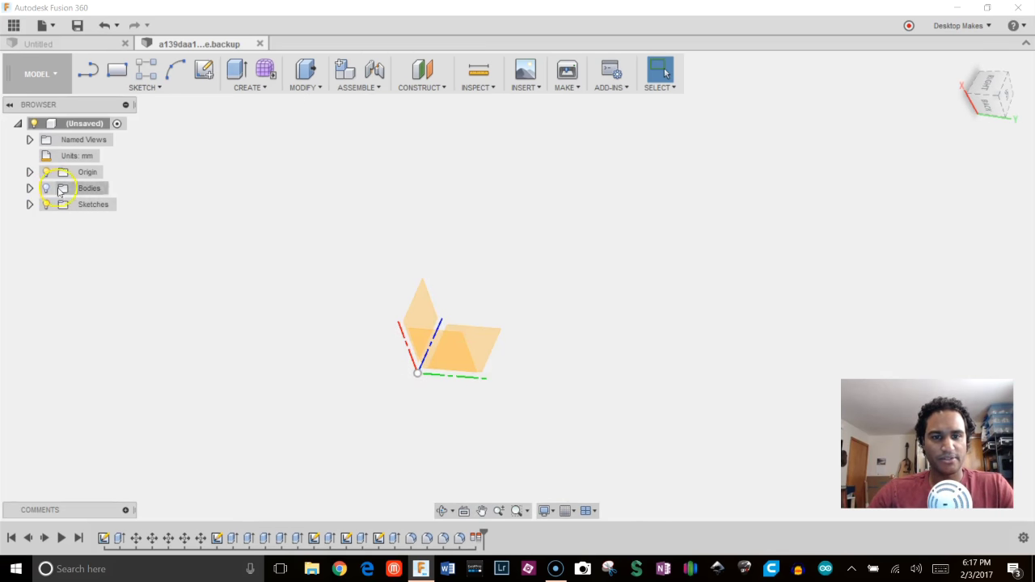
middle_click_drag(440, 226, 722, 298, "shift")
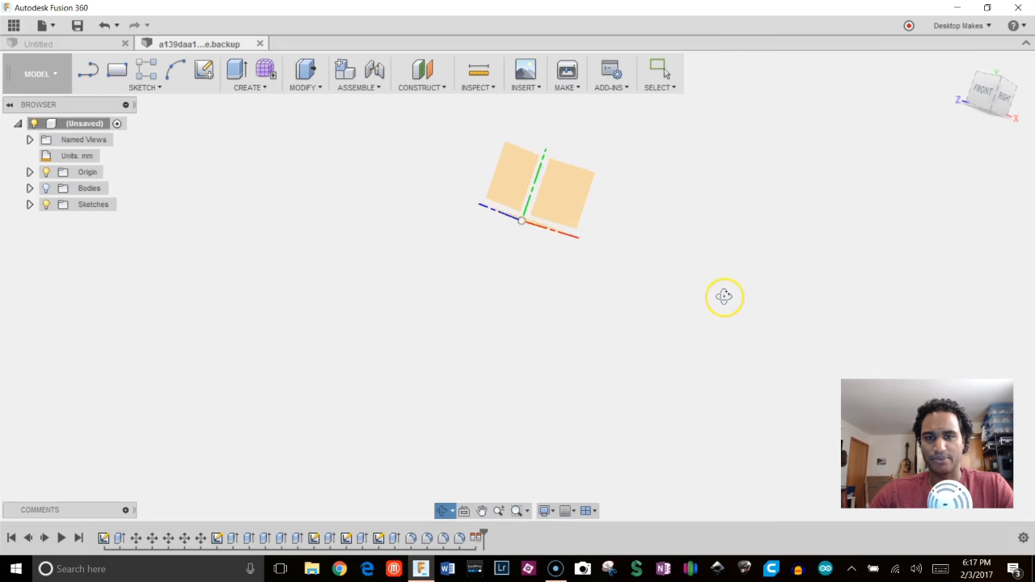
key("Escape")
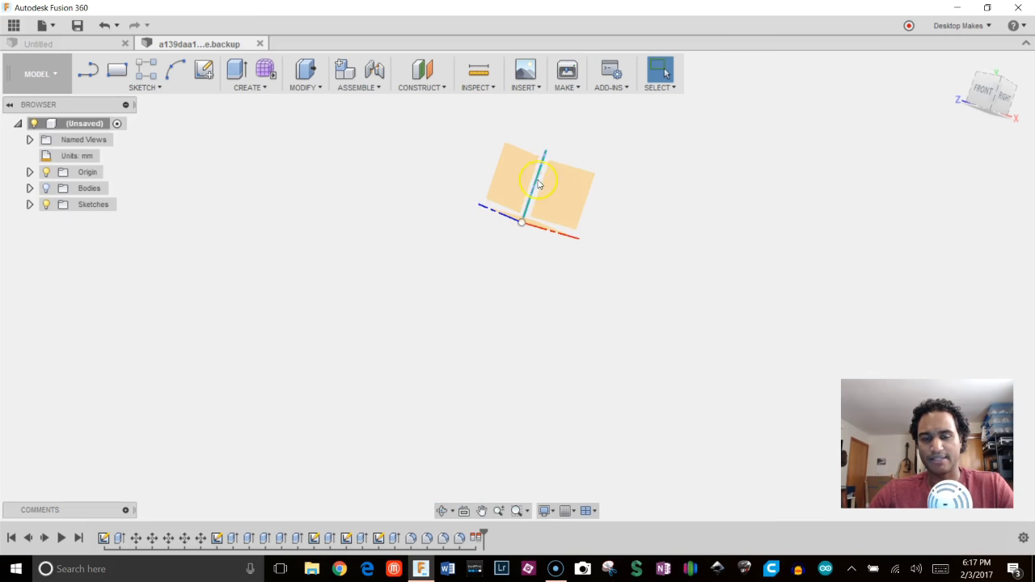
middle_click_drag(586, 248, 696, 287, "shift")
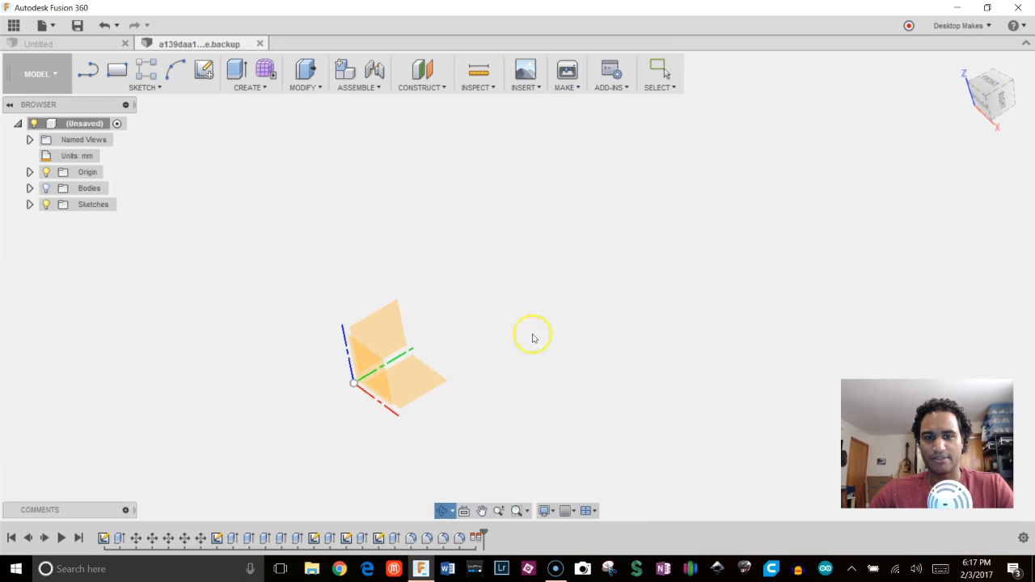
middle_click_drag(531, 338, 802, 169, "shift")
key("Escape")
left_click(1003, 97)
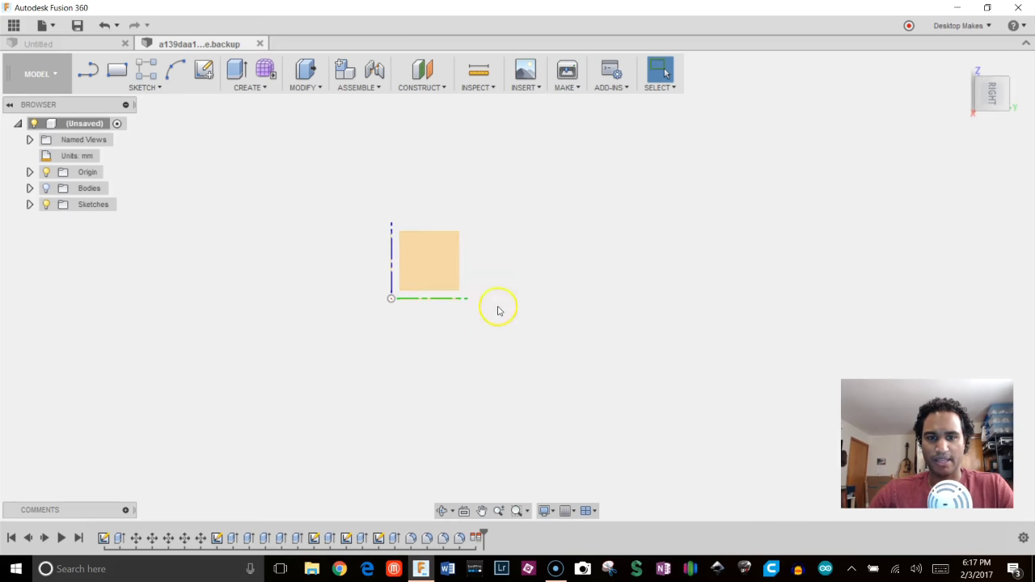
middle_click_drag(566, 313, 598, 327, "shift")
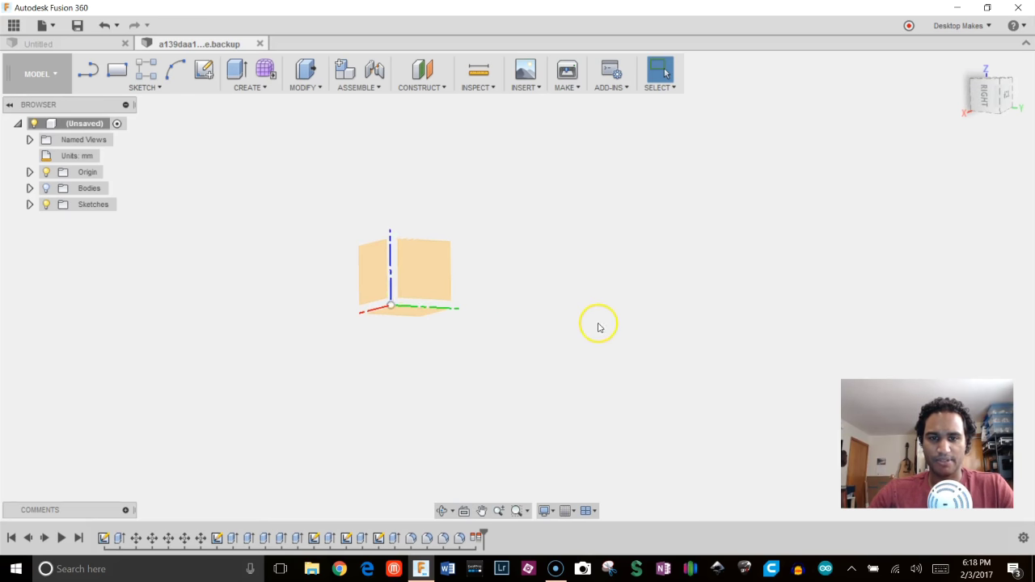
middle_click_drag(423, 313, 396, 346)
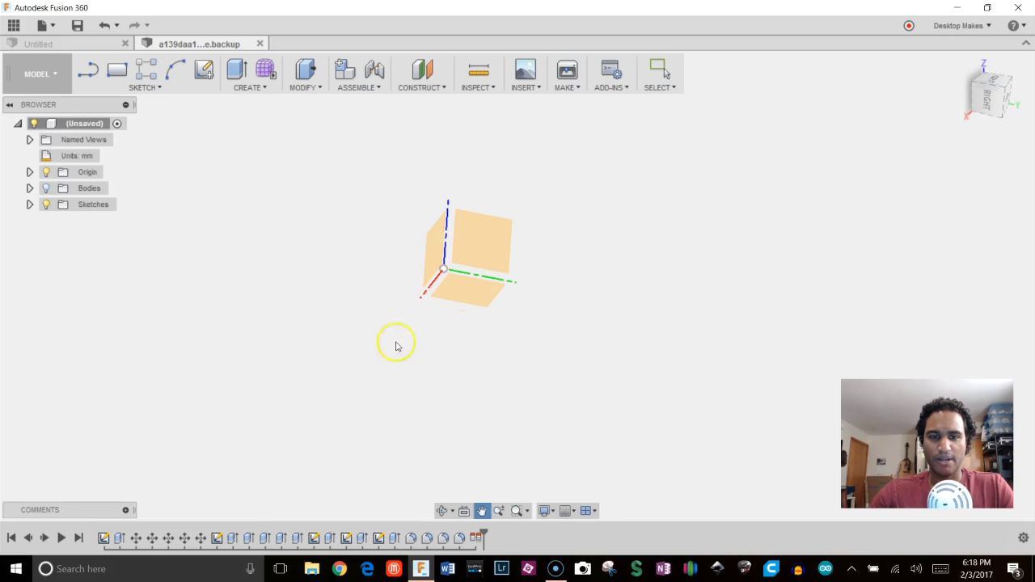
left_click(47, 189)
Send the realigned holder body to the MakerBot print utility with medium mesh refinement
scroll(307, 279, "down", 3)
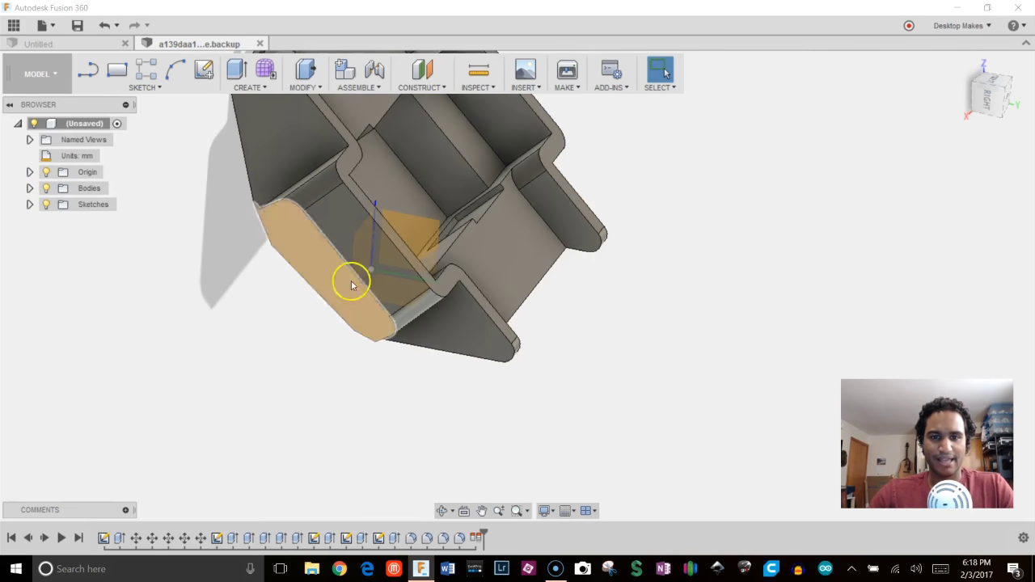
left_click(988, 104)
mouse_move(368, 395)
middle_mouse_down()
mouse_move(394, 327)
mouse_move(439, 293)
mouse_move(444, 258)
mouse_move(480, 291)
mouse_move(474, 303)
mouse_move(331, 212)
mouse_move(385, 280)
mouse_move(561, 213)
mouse_move(550, 218)
middle_mouse_up()
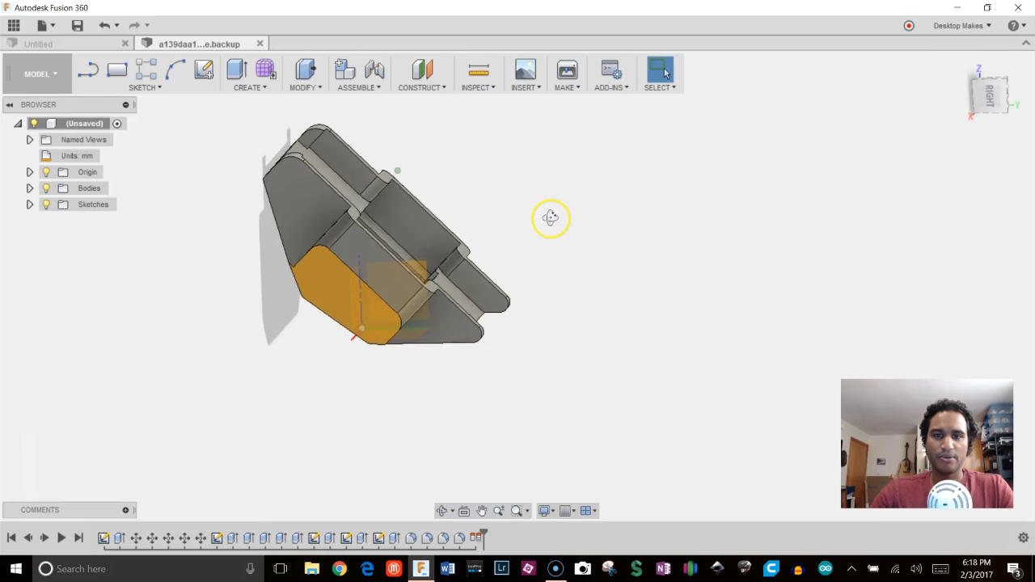
left_click(564, 88)
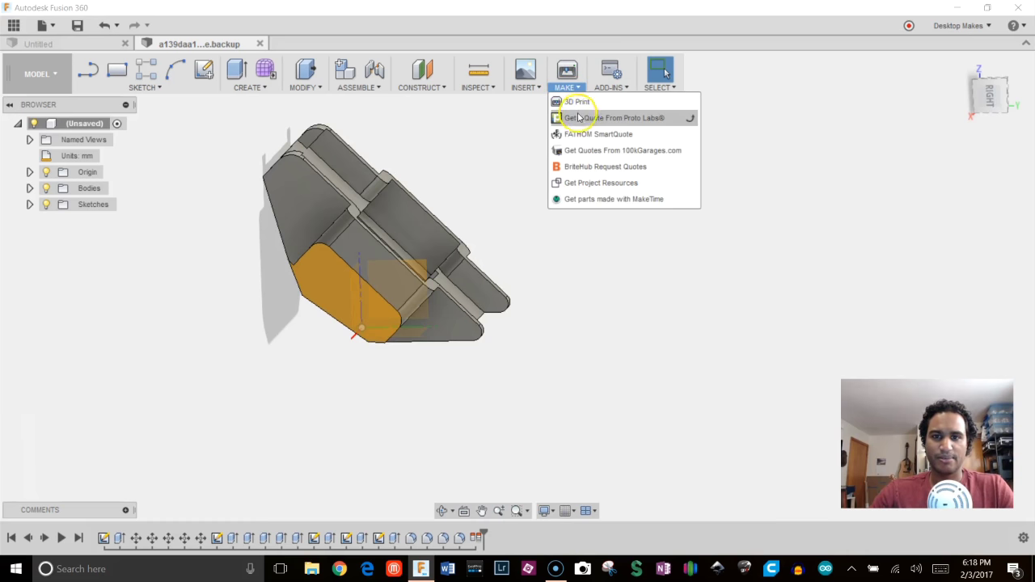
left_click(576, 102)
left_click(344, 231)
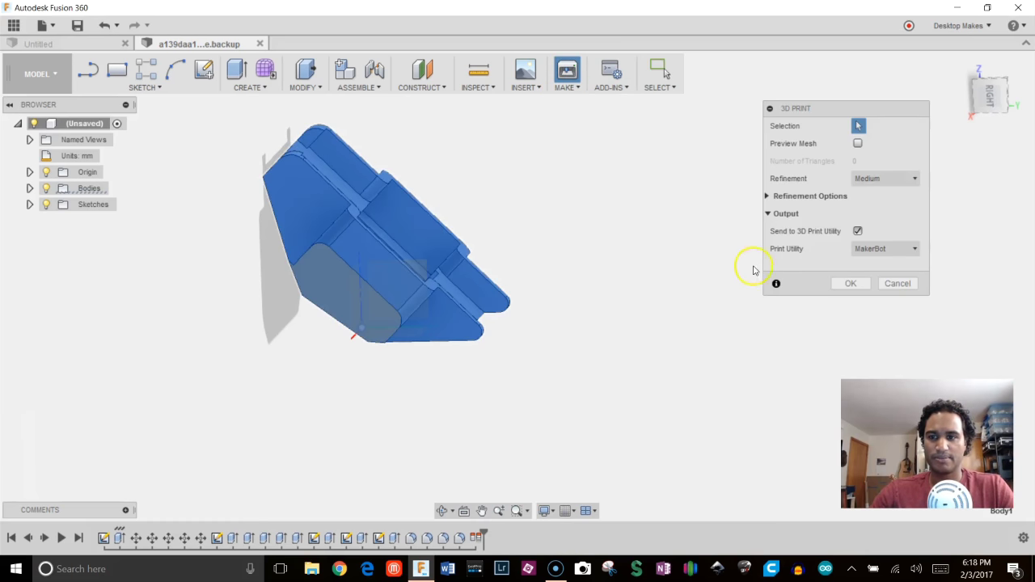
left_click(851, 285)
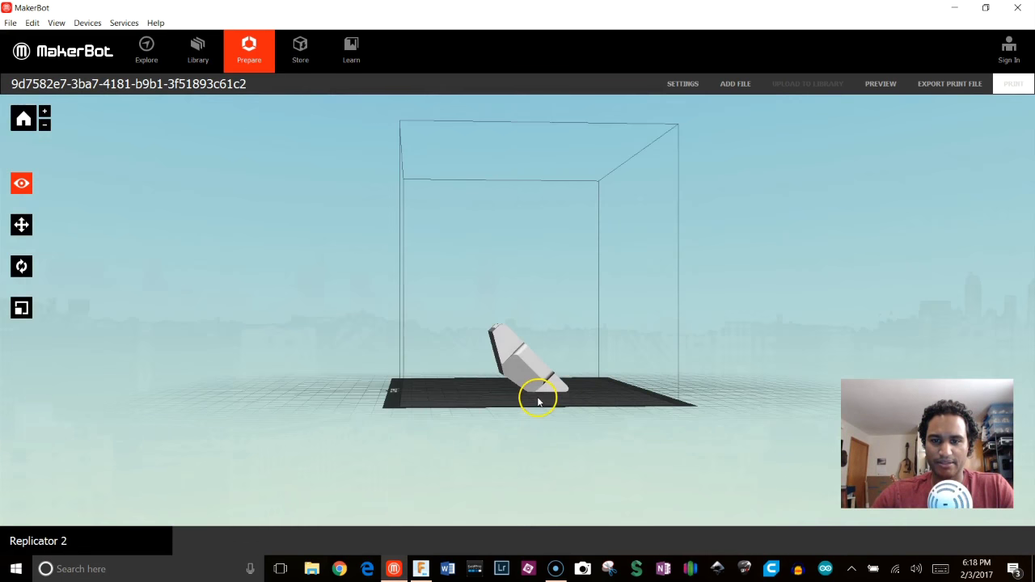
Rotate the holder about the Z axis in 90° steps so its side faces the front of the build plate
scroll(536, 394, "up", 5)
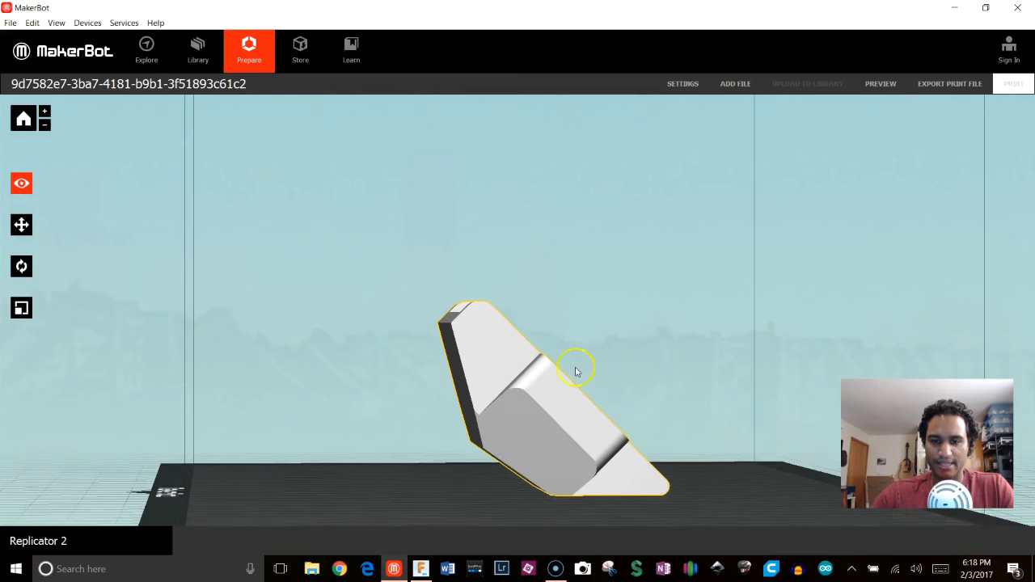
scroll(598, 384, "down", 5)
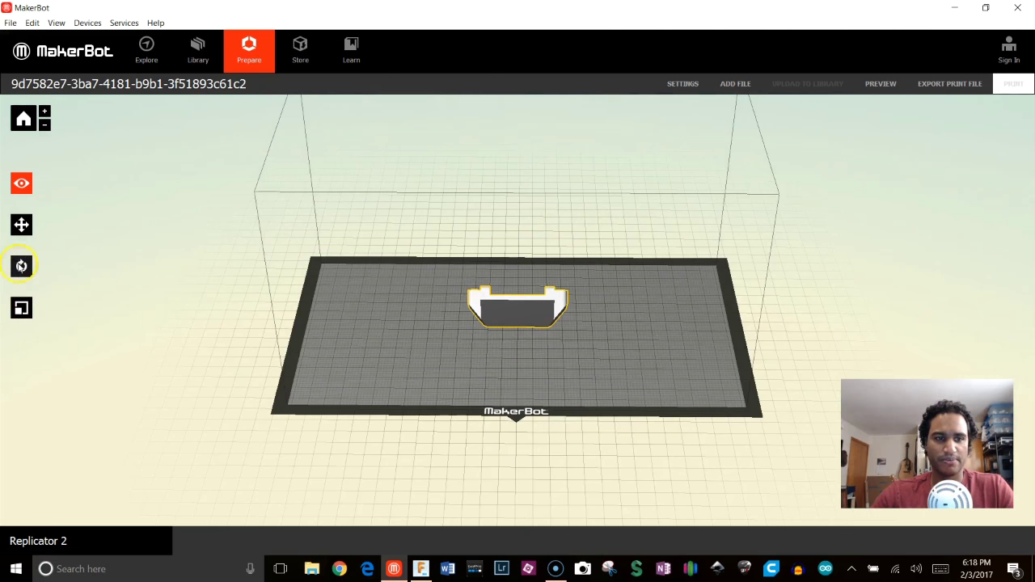
left_click(24, 269)
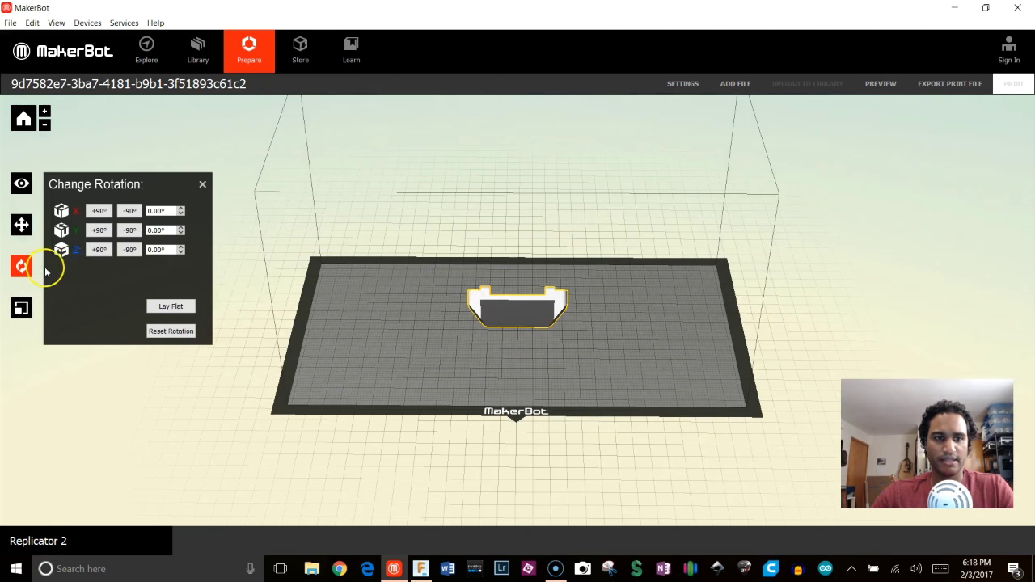
left_click(128, 251)
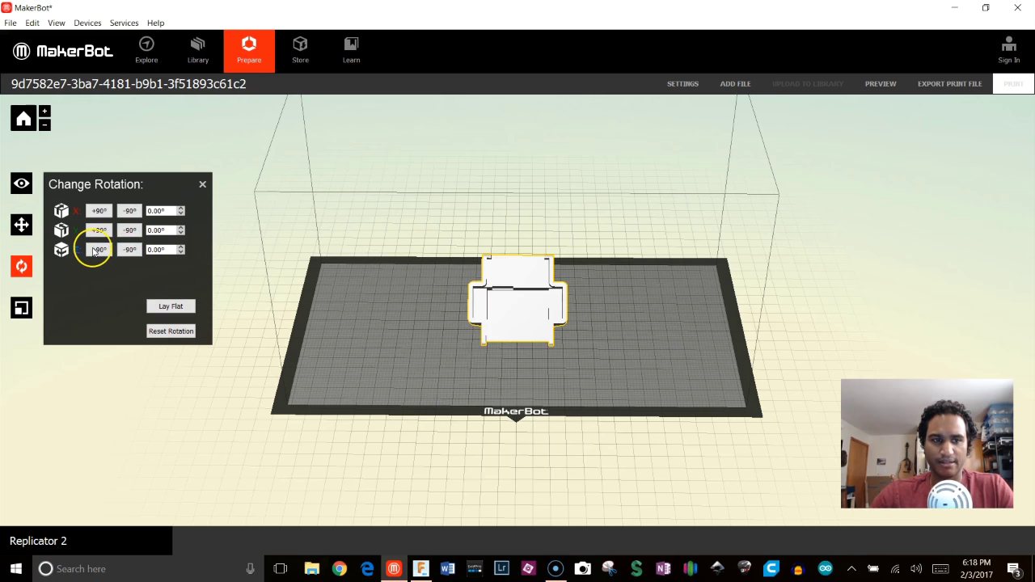
right_click_drag(485, 339, 323, 339)
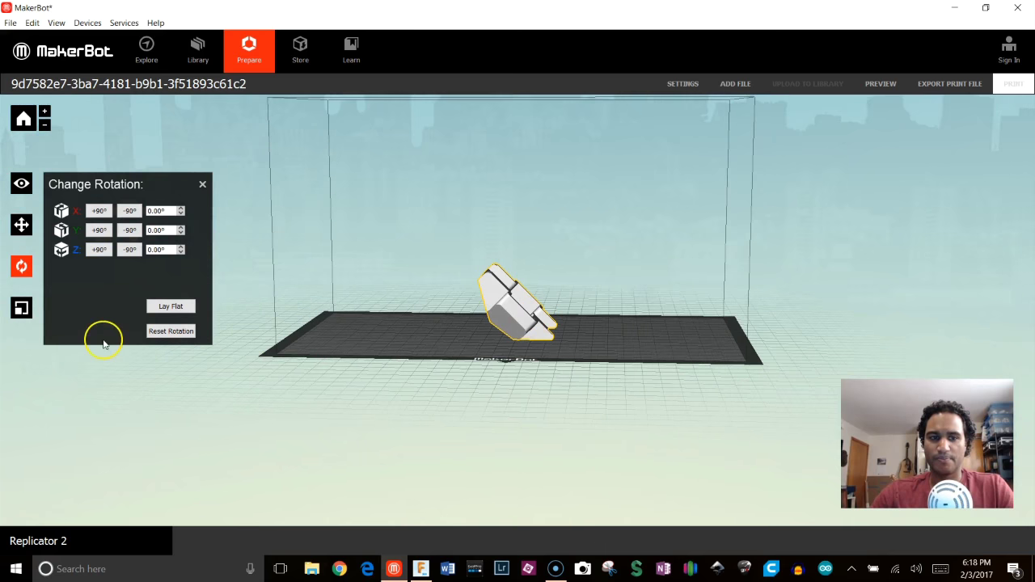
left_click(203, 185)
mouse_move(568, 340)
right_mouse_down()
mouse_move(548, 353)
mouse_move(584, 348)
right_mouse_up()
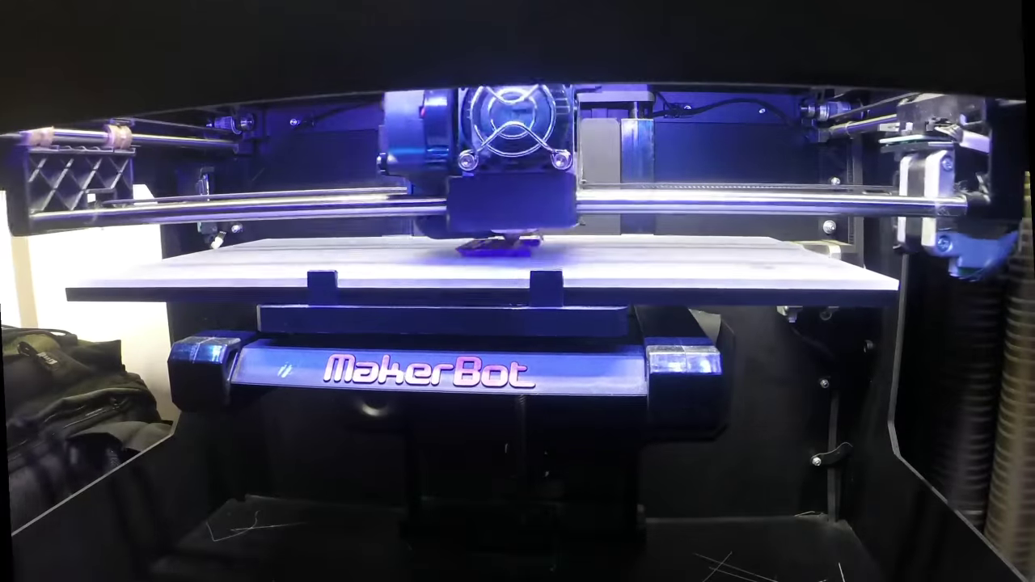